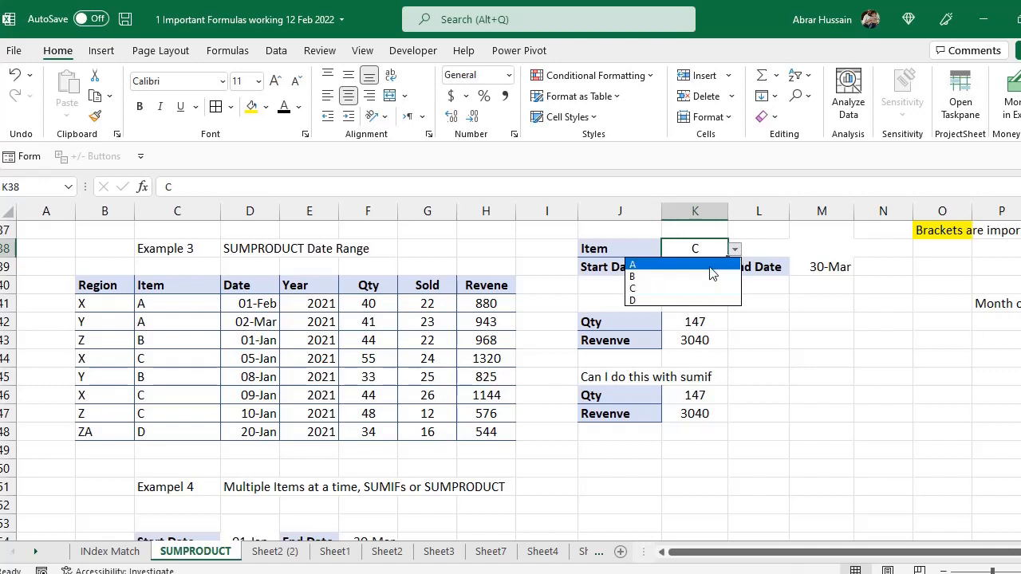
Set the Example 3 item to A and inspect its start date, end date and Qty formula.
click(708, 264)
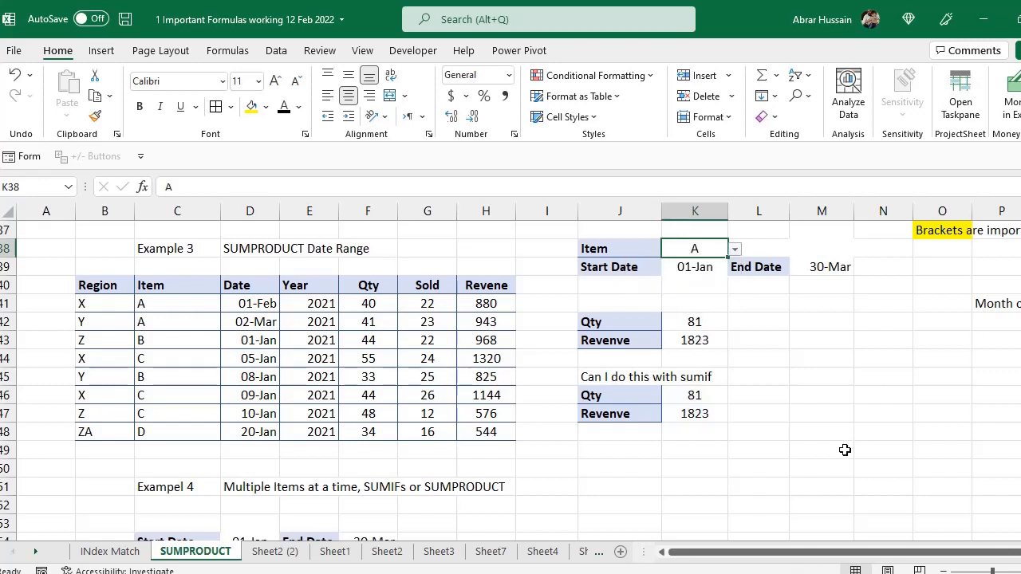
click(685, 267)
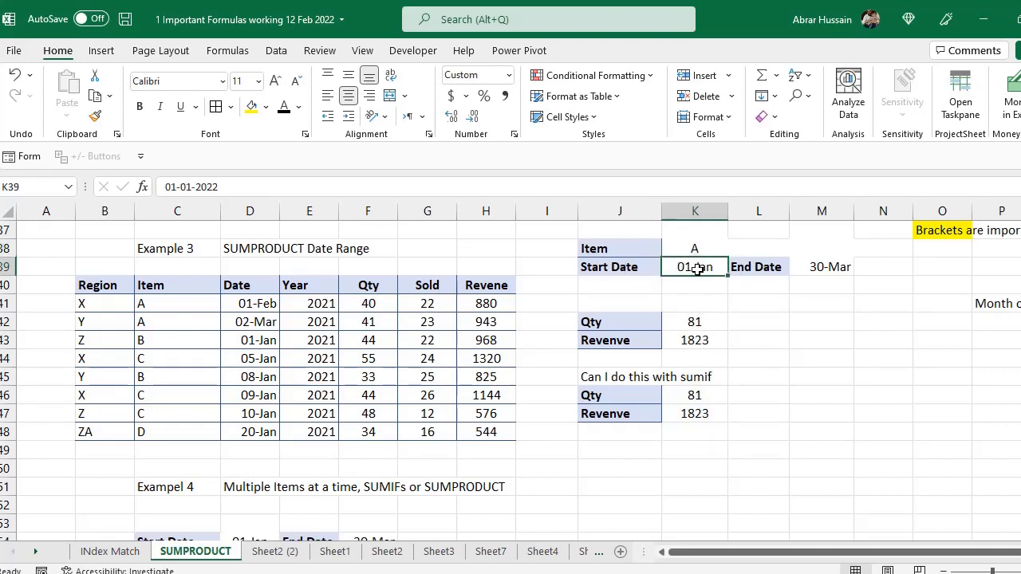
click(836, 268)
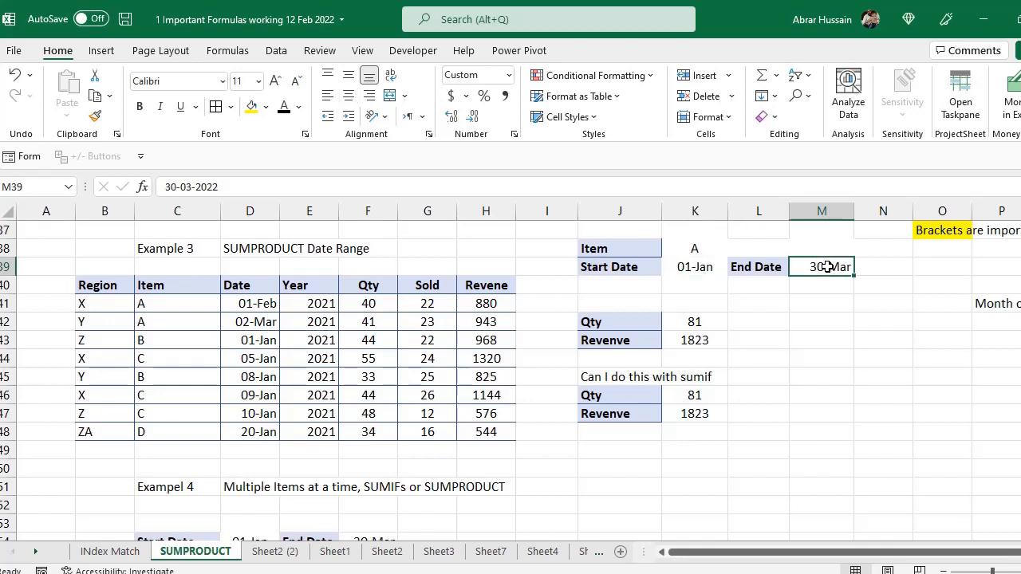
click(692, 268)
click(704, 327)
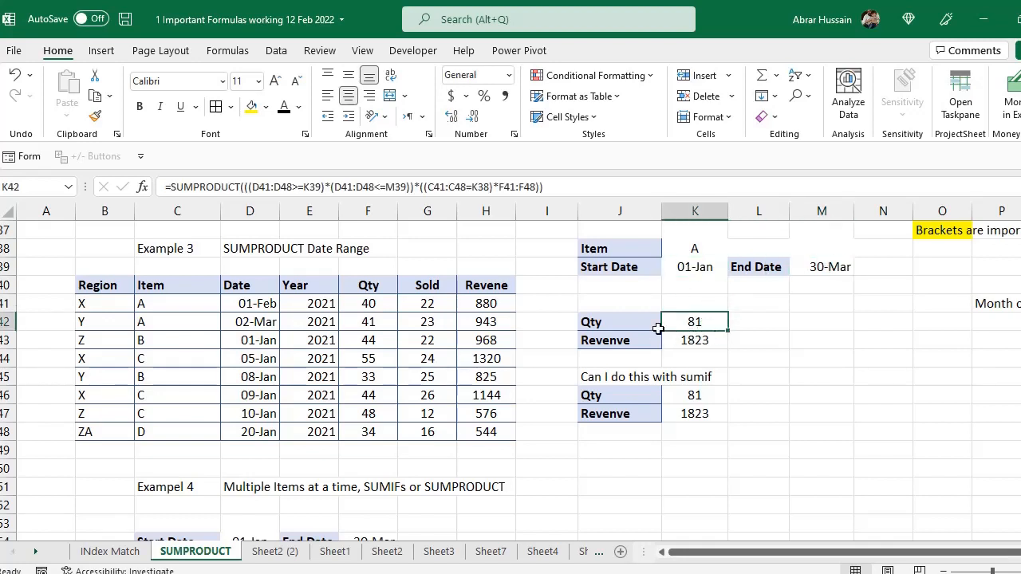
Compare the dates and quantities in the item A rows with the Qty result and the start date.
drag(153, 306, 265, 322)
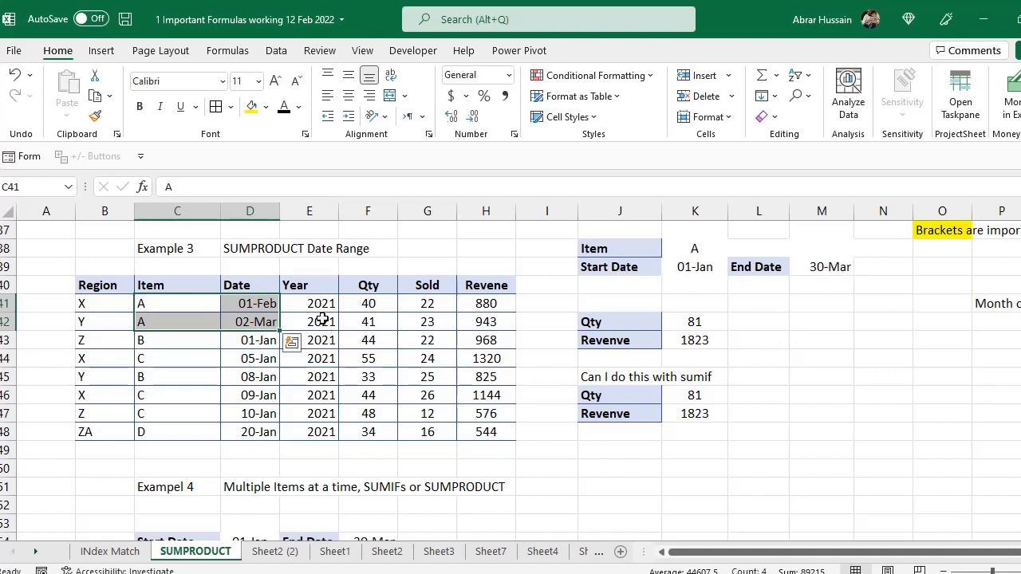
click(378, 305)
click(375, 321)
drag(378, 303, 379, 321)
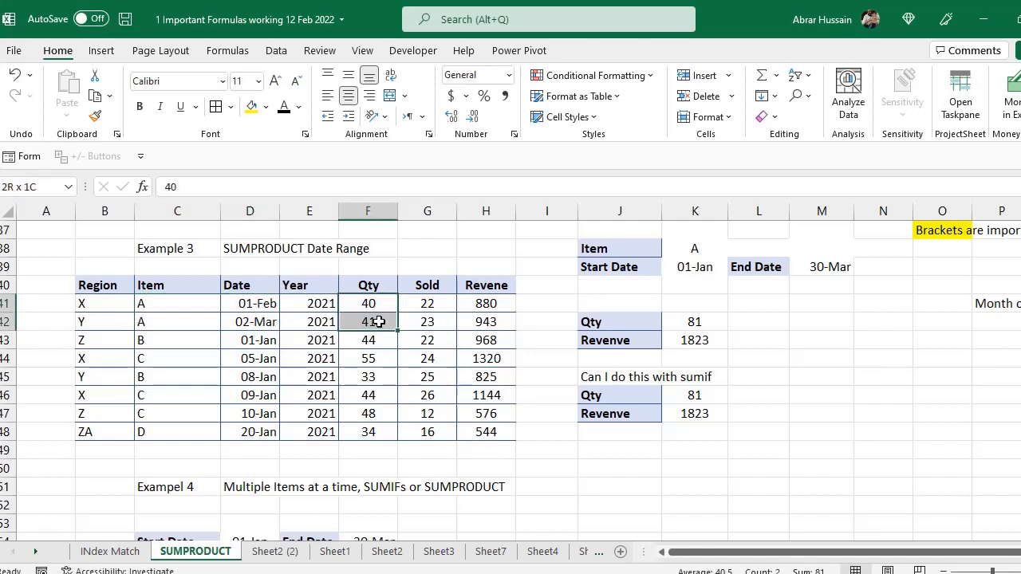
click(687, 320)
click(695, 266)
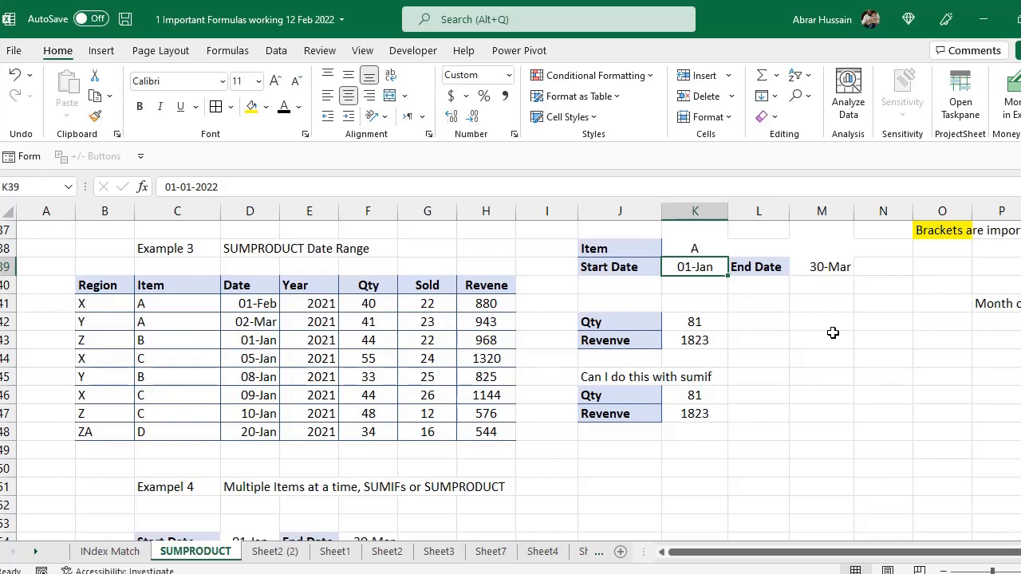
scroll(782, 340, up, 1)
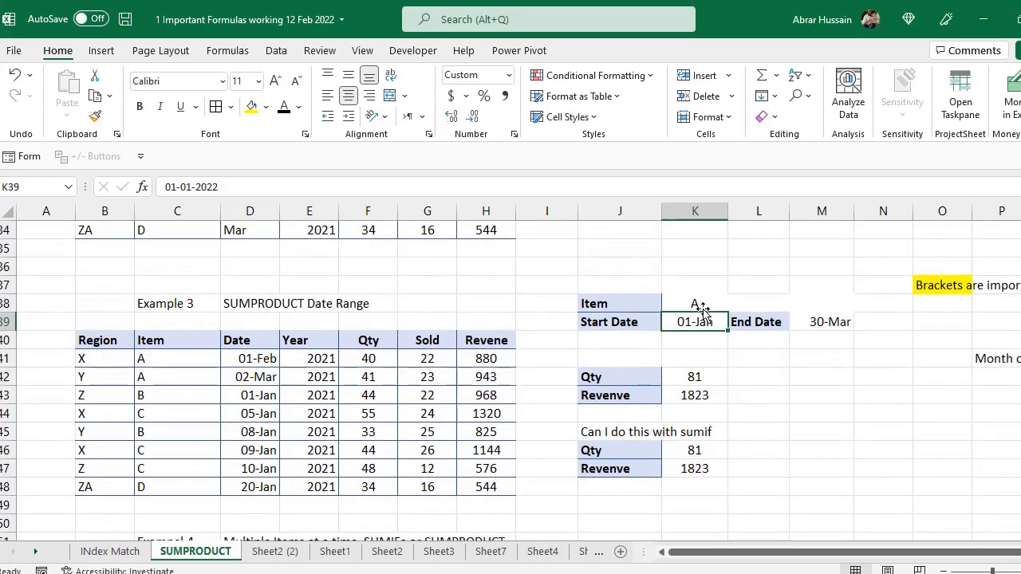
click(687, 287)
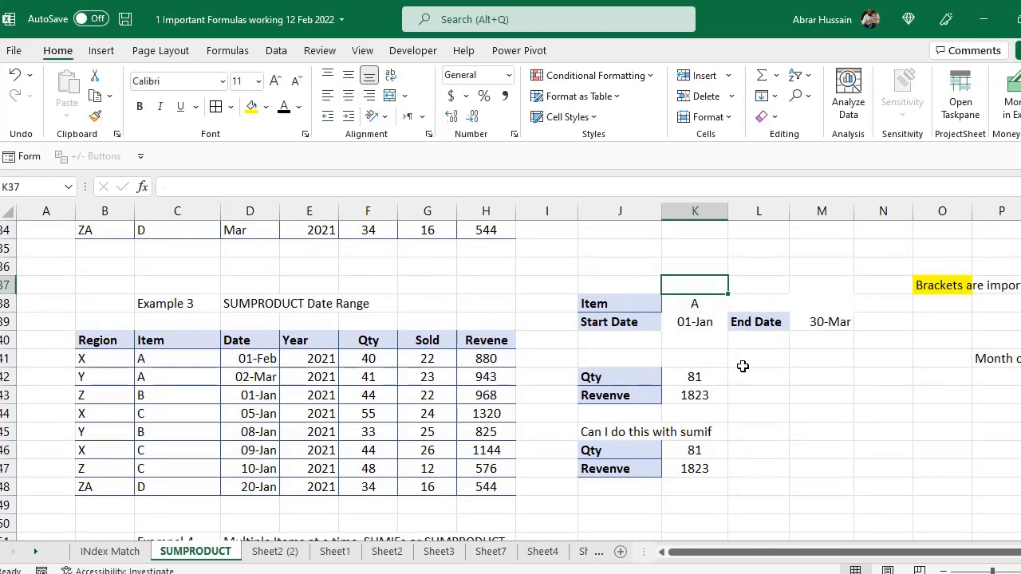
Clear the existing Qty formula in K42 and check the start and end date cells.
click(695, 374)
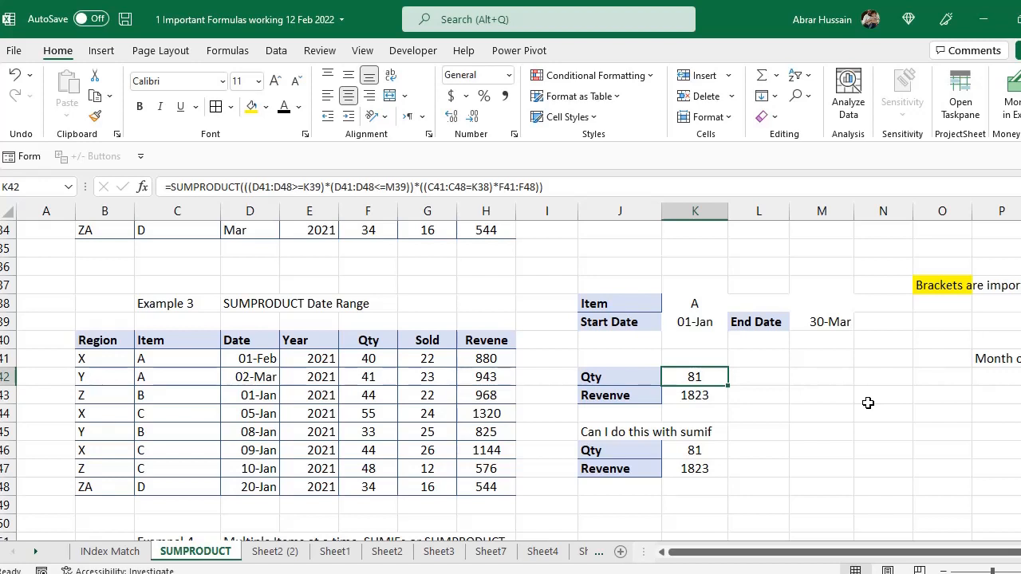
key(Delete)
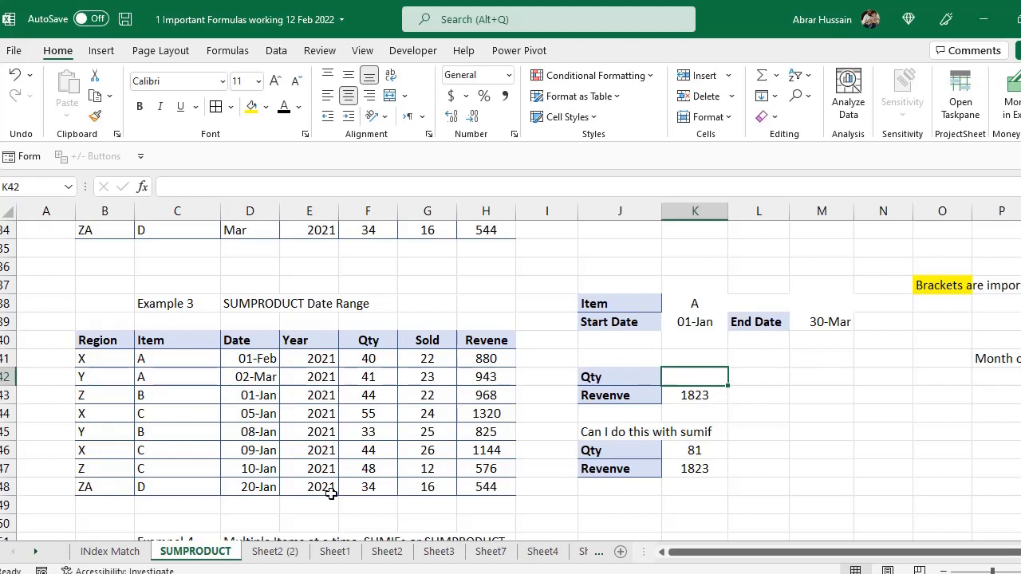
click(684, 319)
click(832, 317)
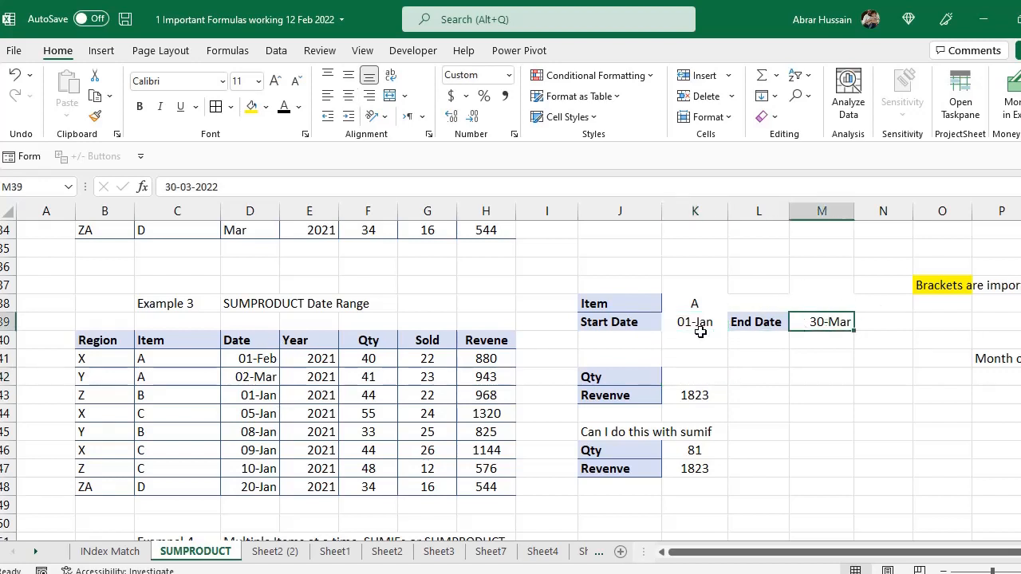
click(695, 323)
Start a SUMPRODUCT formula in K42 with the item condition (C41:C48=K38), followed by a multiplication and an opening bracket.
click(706, 371)
text(=SUMPRO)
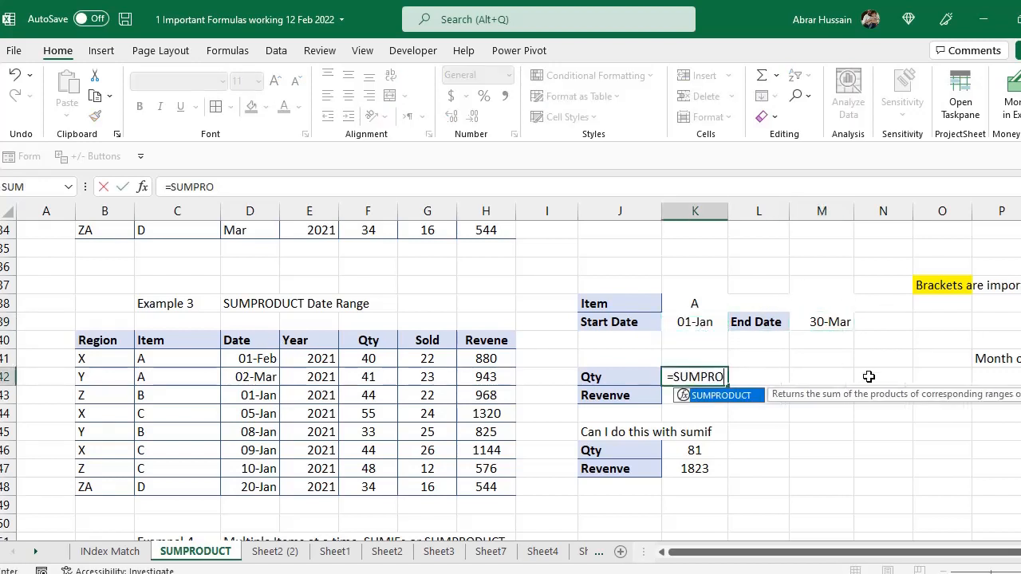
text(DUCT(()
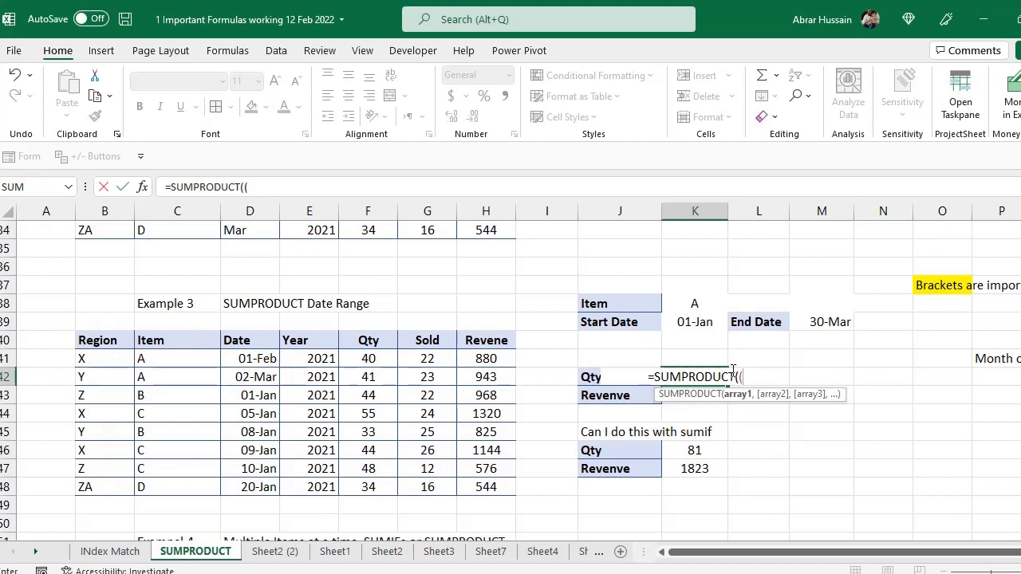
drag(178, 362, 183, 488)
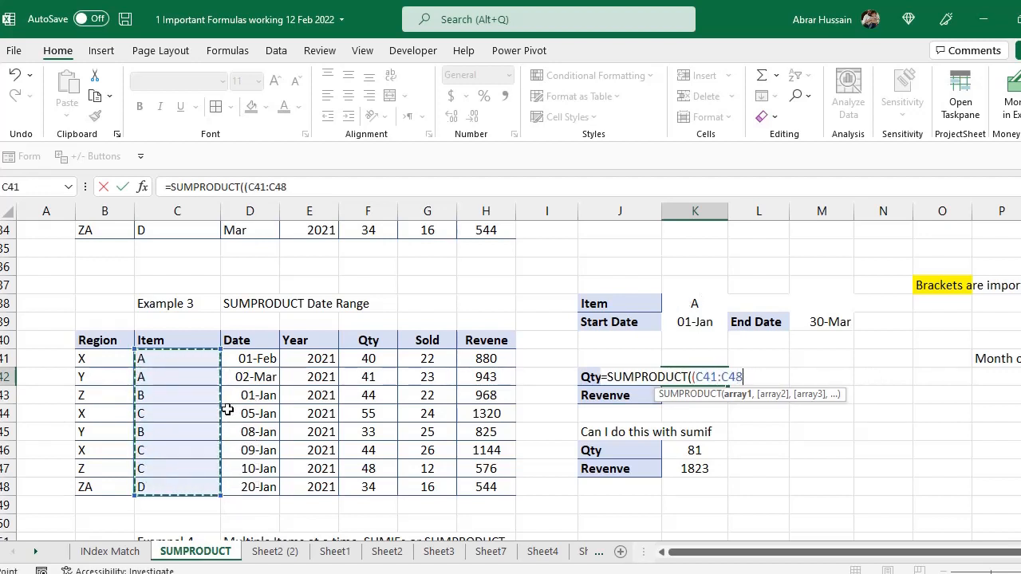
text(=)
click(696, 301)
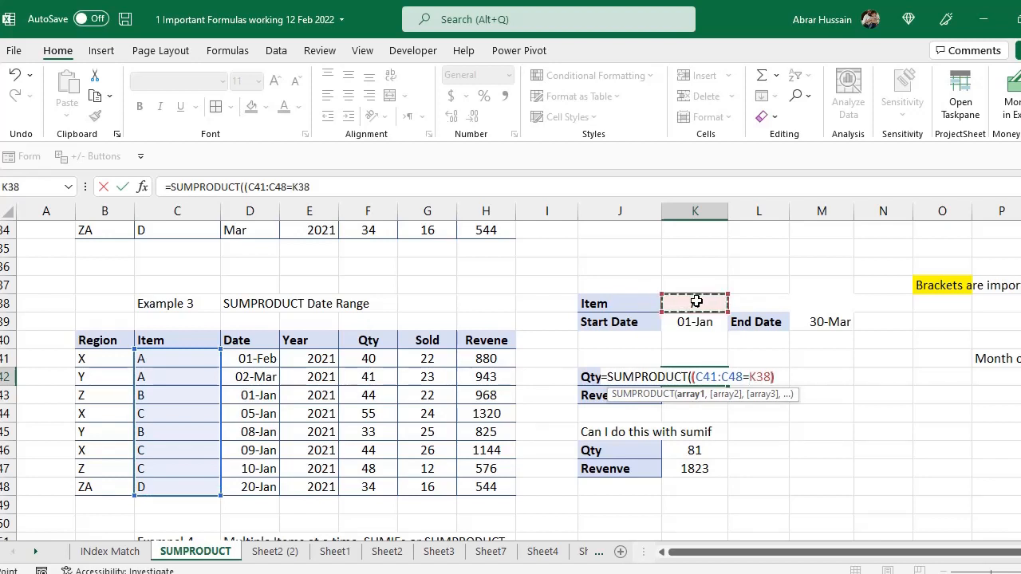
text()*()
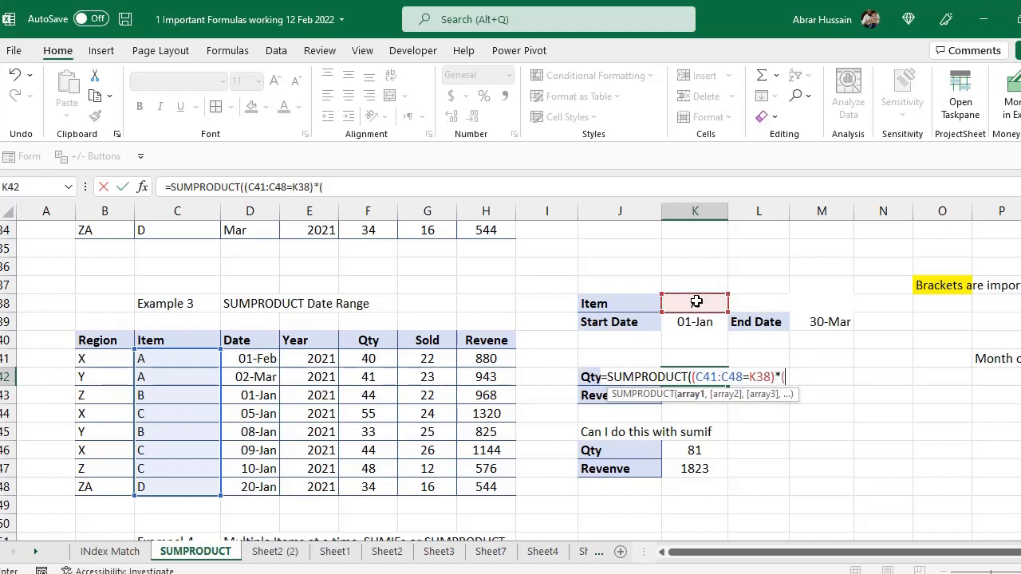
Add the start date condition (D41:D48>=K39) inside its own nested bracket of the K42 formula.
text(()
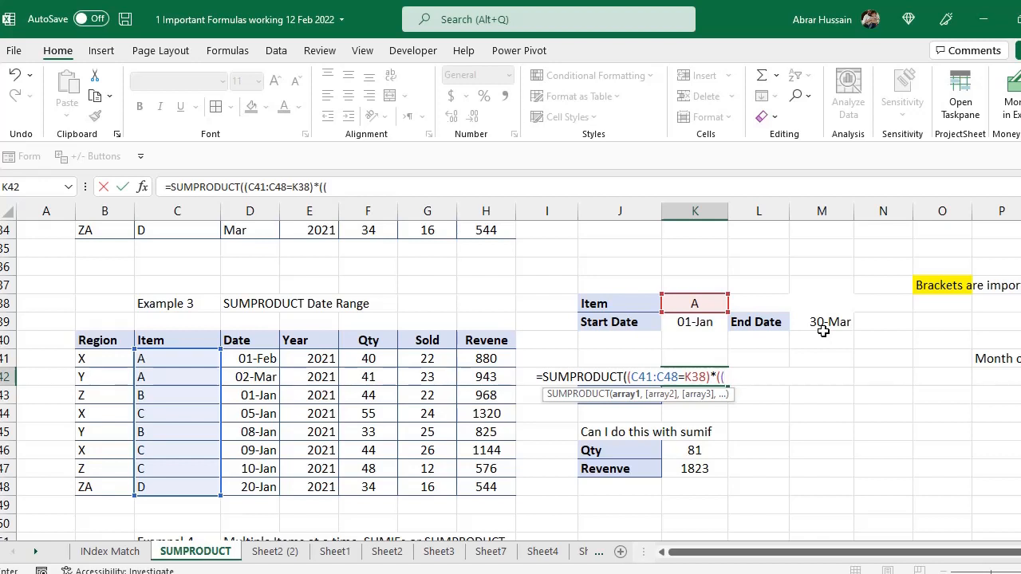
click(251, 359)
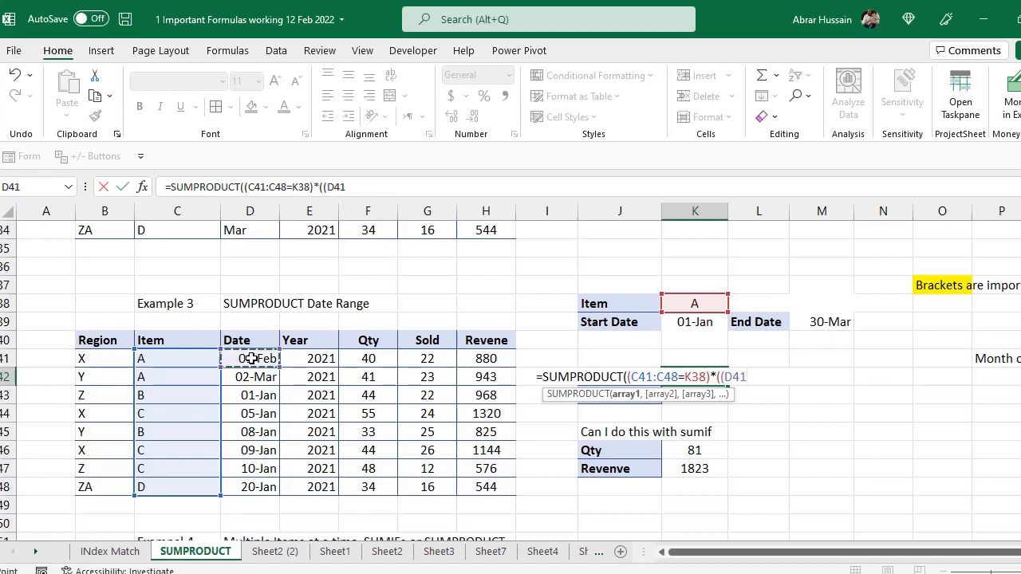
drag(251, 359, 260, 486)
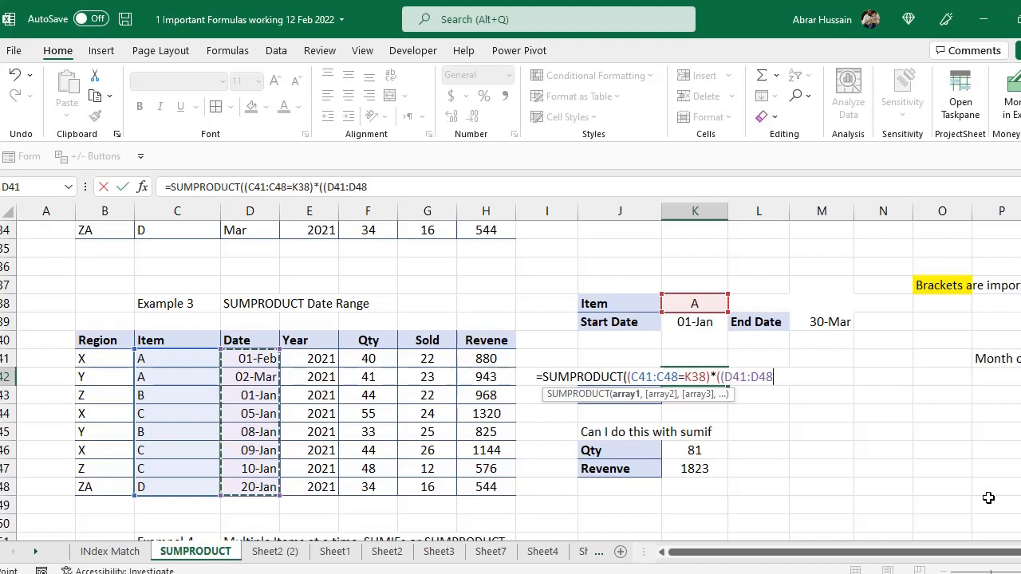
text(>=)
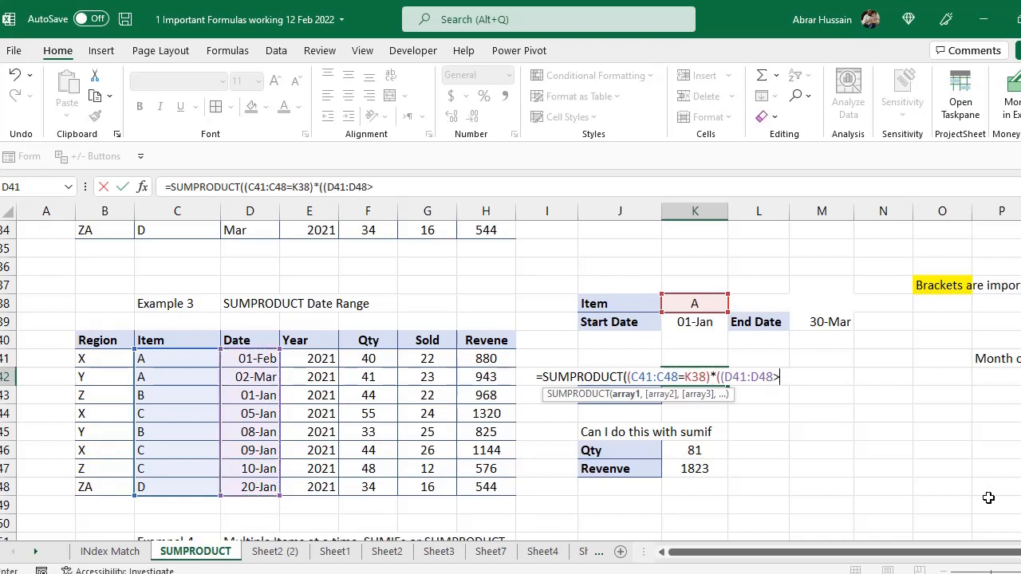
click(690, 327)
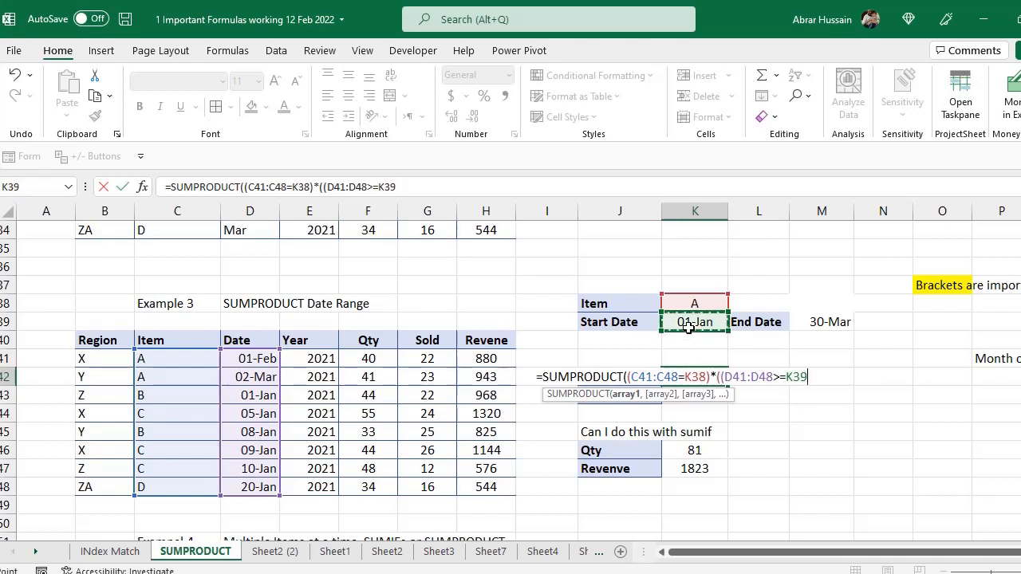
text())
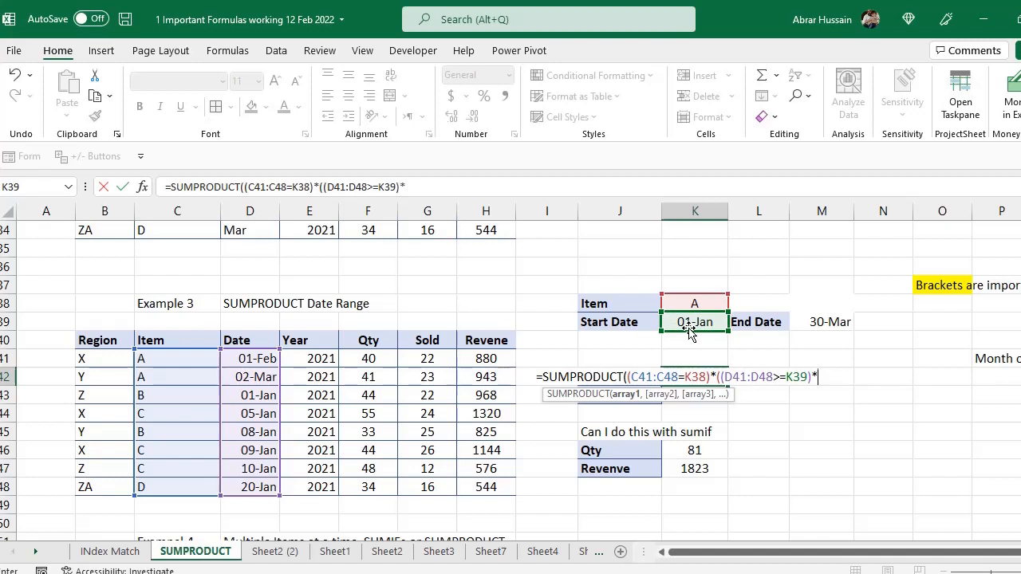
Multiply by the end date condition (D41:D48<=M39), close the date group's bracket and review the combined date criteria.
text(*()
drag(244, 359, 267, 487)
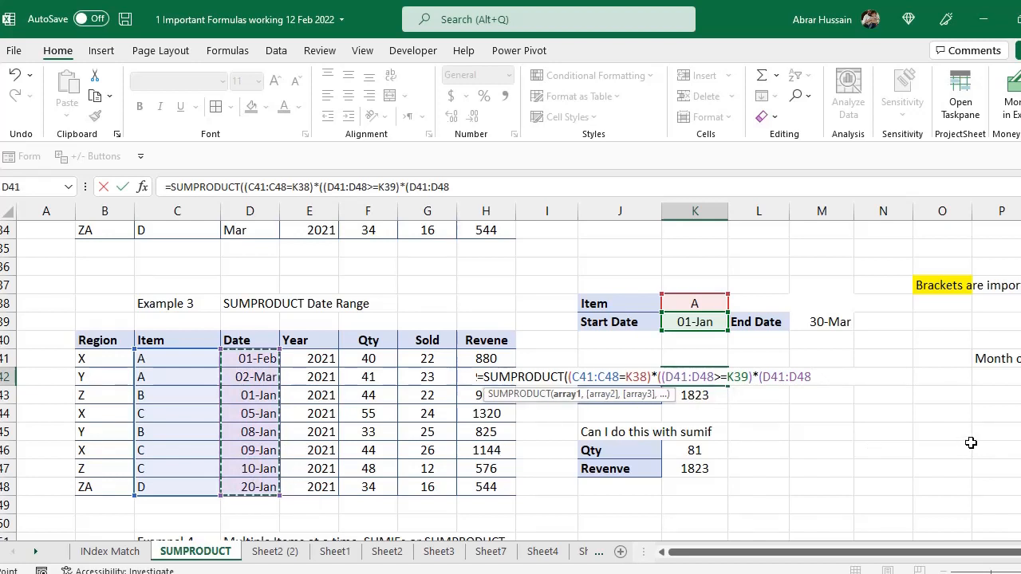
text(<=)
click(833, 323)
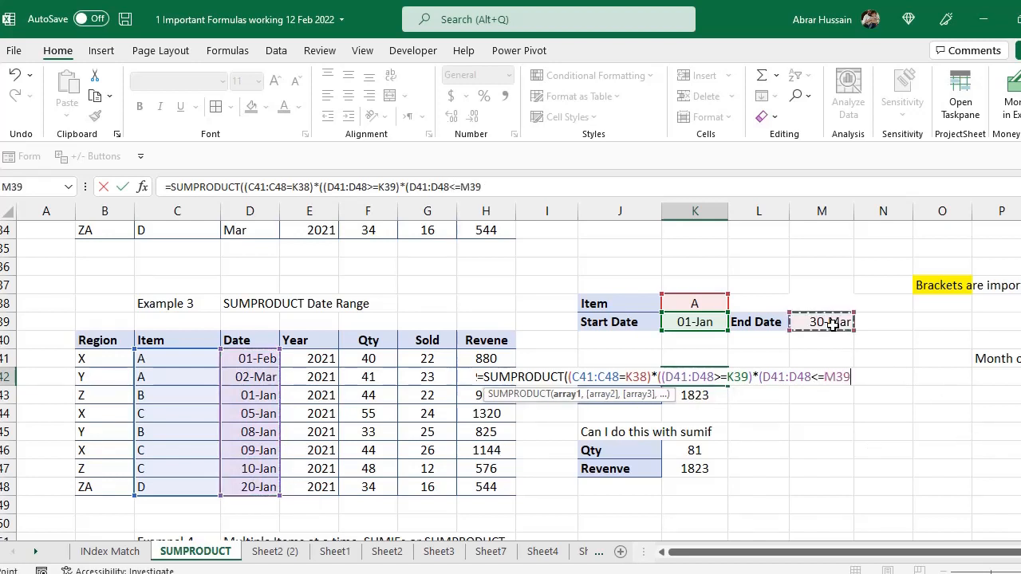
text()))
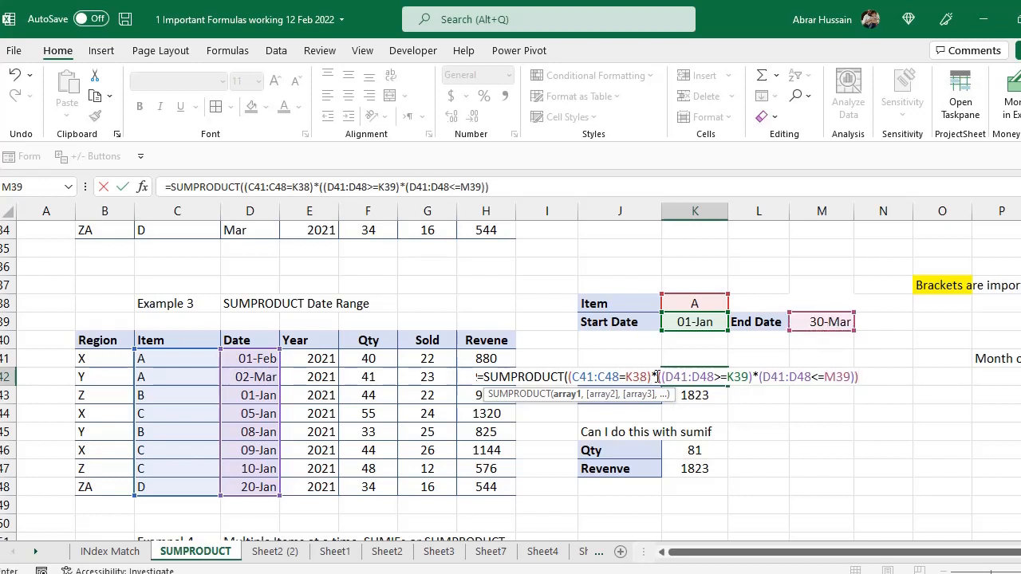
drag(657, 378, 859, 376)
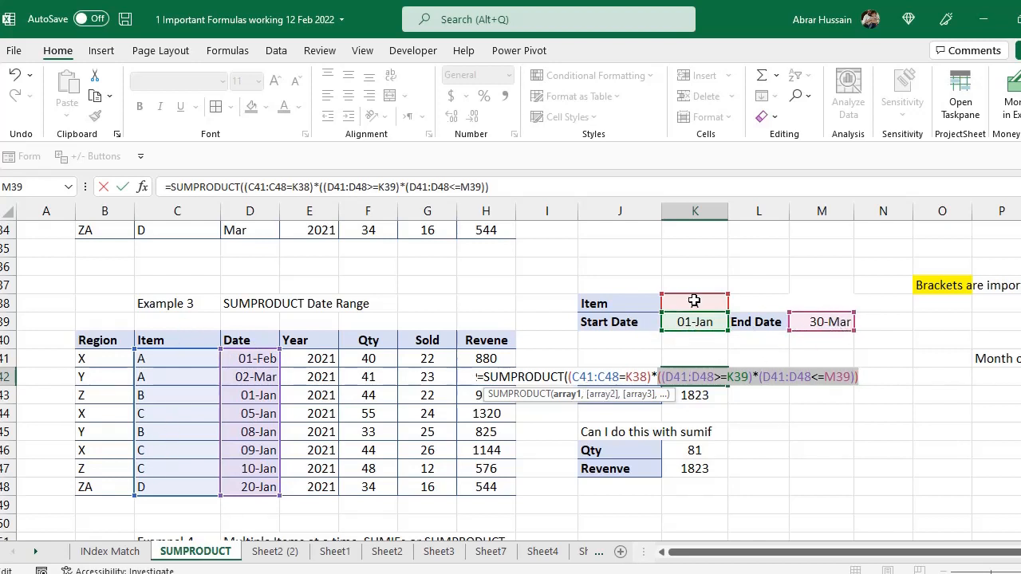
Multiply the K42 formula by the quantity range (F41:F48) and enter it, accepting the closing bracket correction.
click(860, 377)
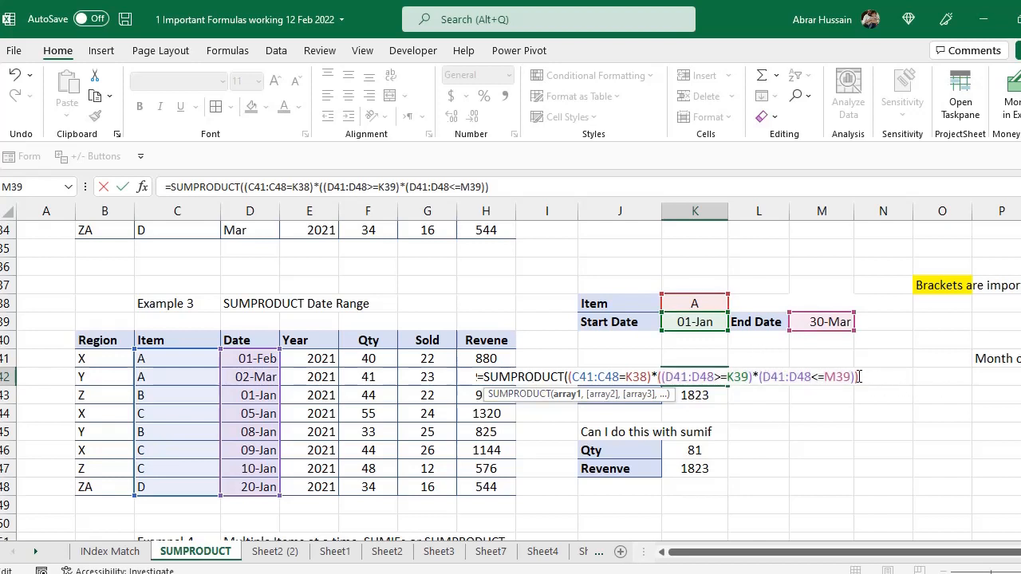
text(*()
drag(368, 357, 379, 489)
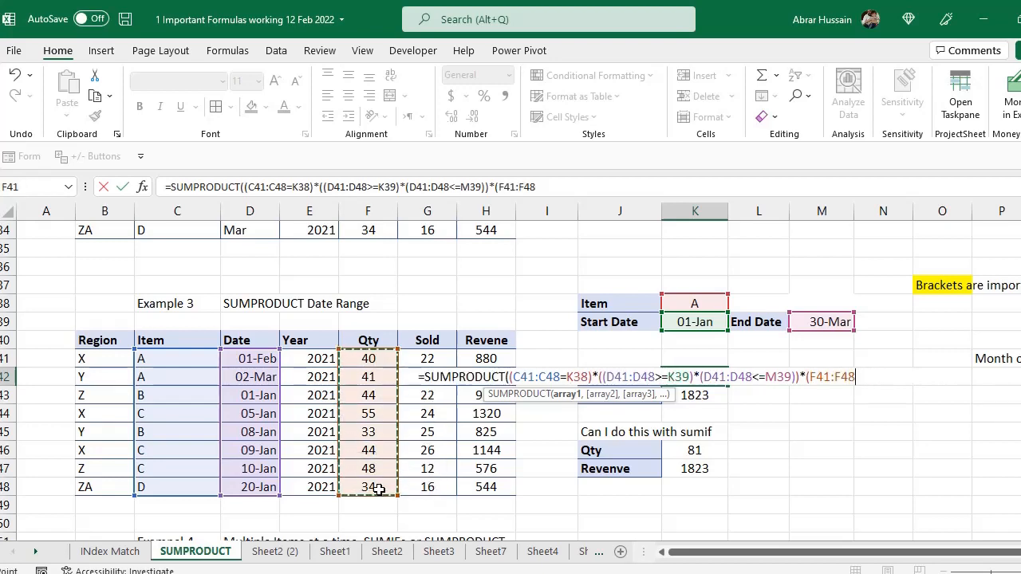
text())
key(Return)
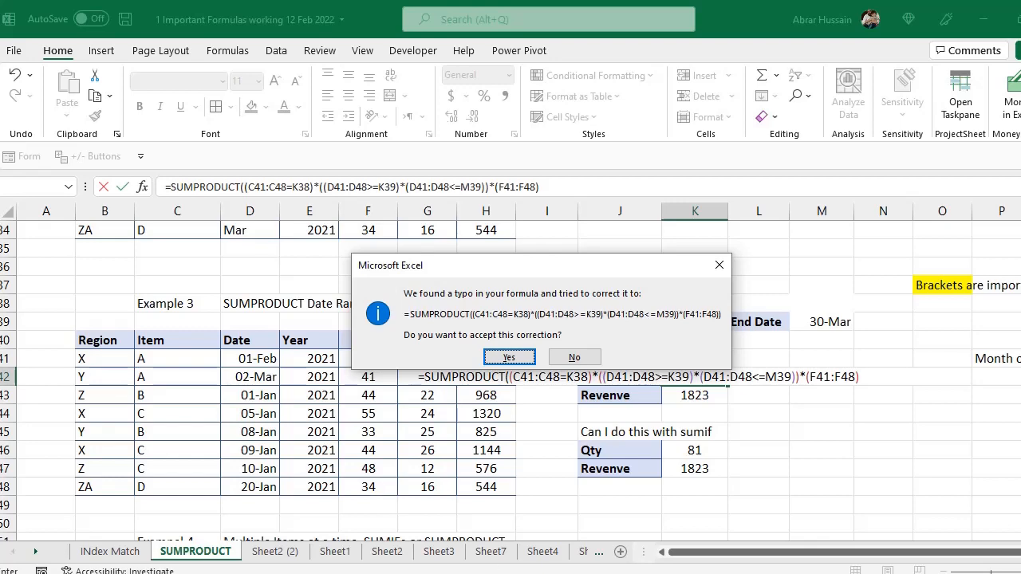
click(509, 357)
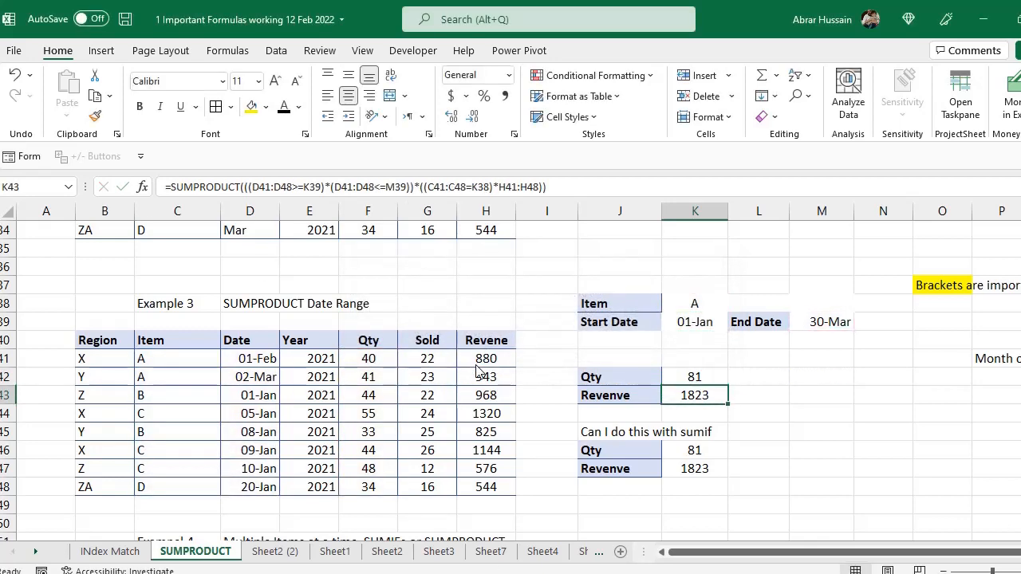
Reopen the K42 formula and examine its item condition, start and end date conditions, and the brackets grouping the dates.
key(Up)
key(F2)
double_click(638, 374)
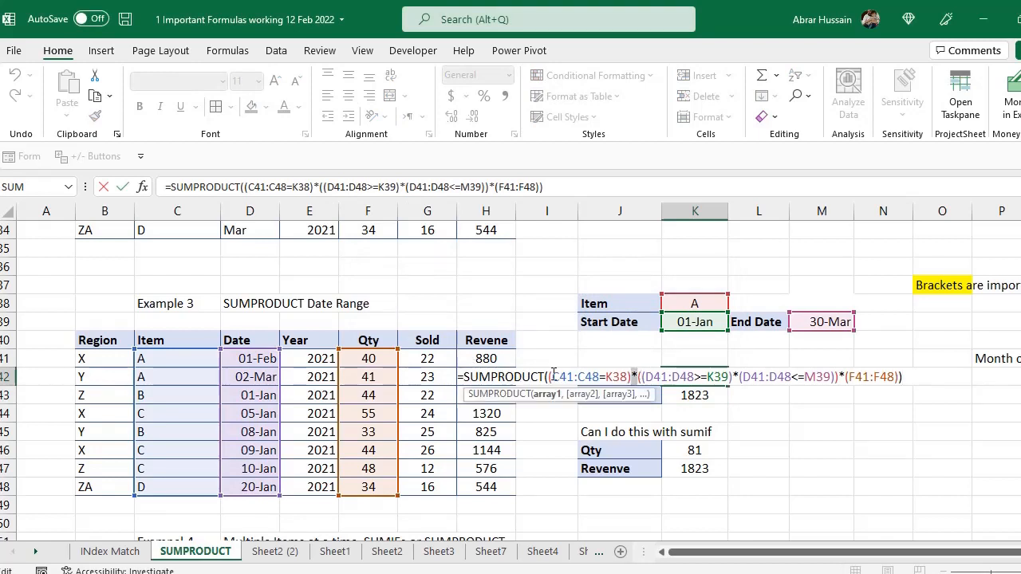
click(554, 375)
drag(638, 375, 639, 375)
click(647, 375)
drag(652, 375, 669, 375)
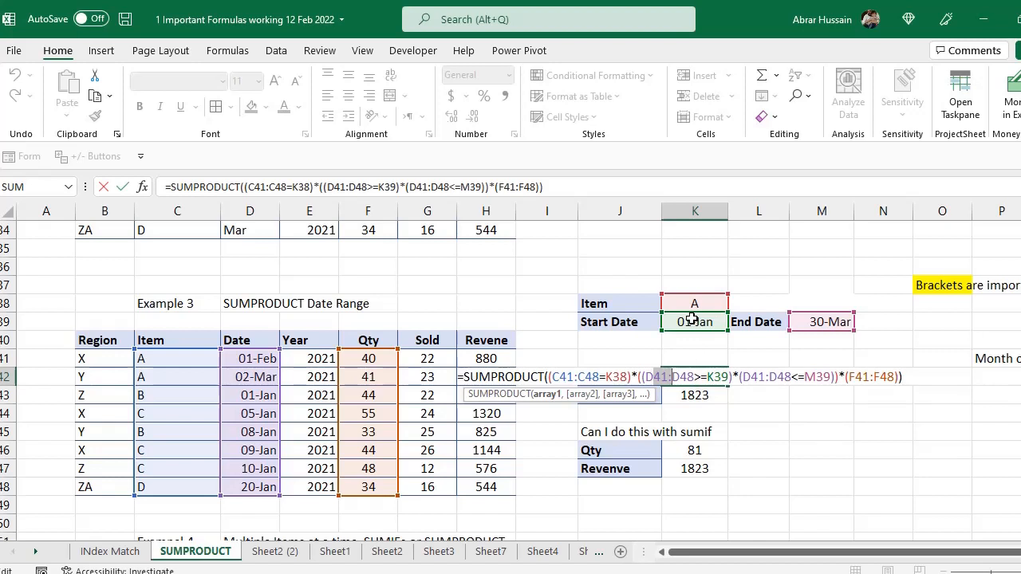
click(740, 377)
drag(743, 376, 786, 375)
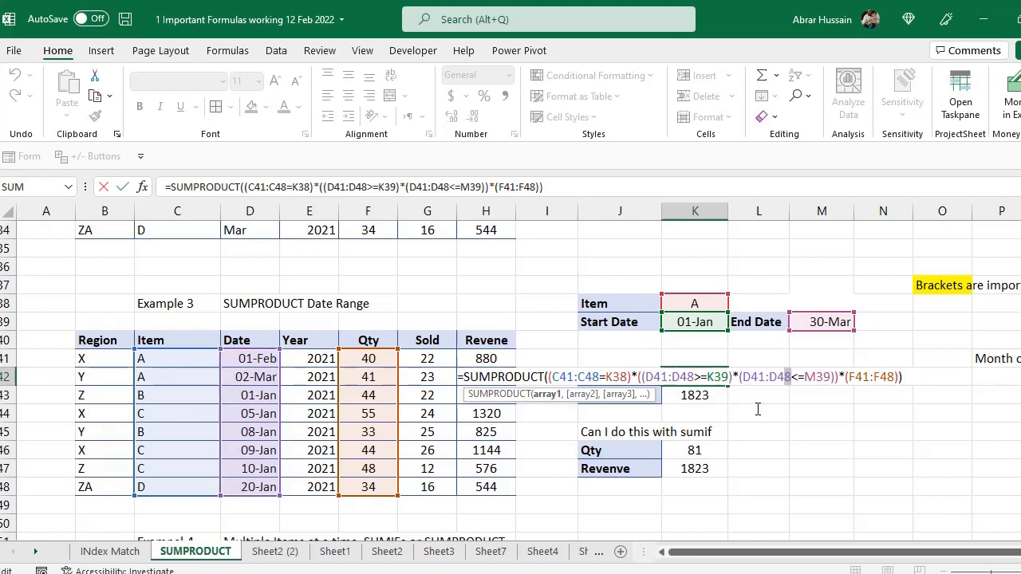
click(792, 377)
click(805, 376)
drag(836, 376, 642, 375)
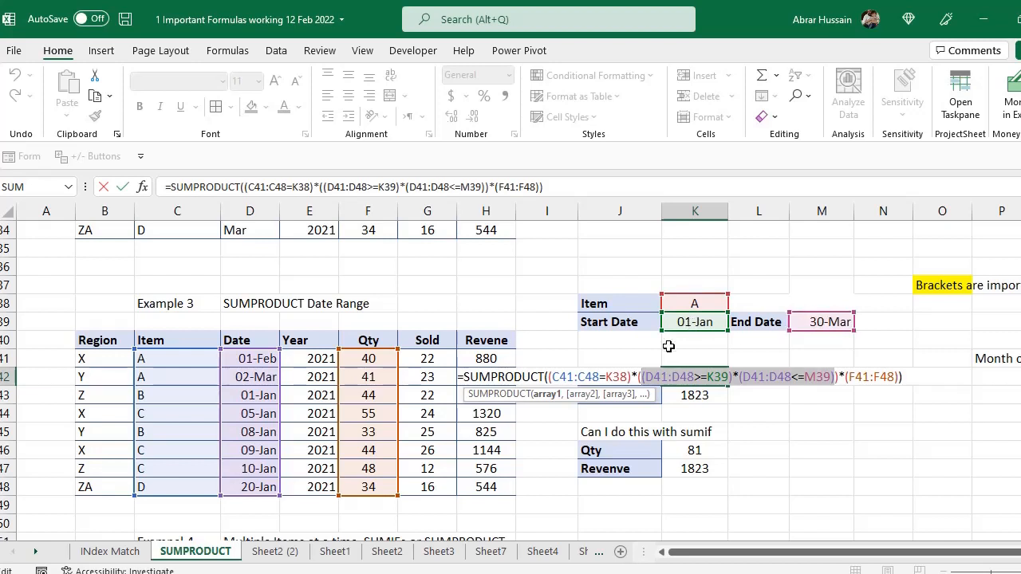
Examine the quantity range (F41:F48) in the K42 formula, then close it without changes and check the table's Sold heading.
click(845, 377)
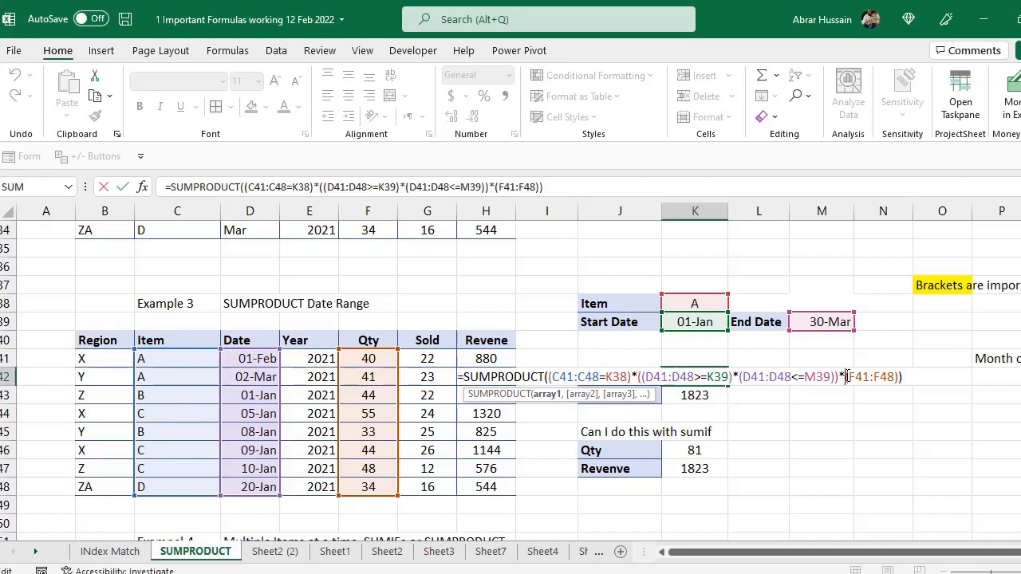
key(Left)
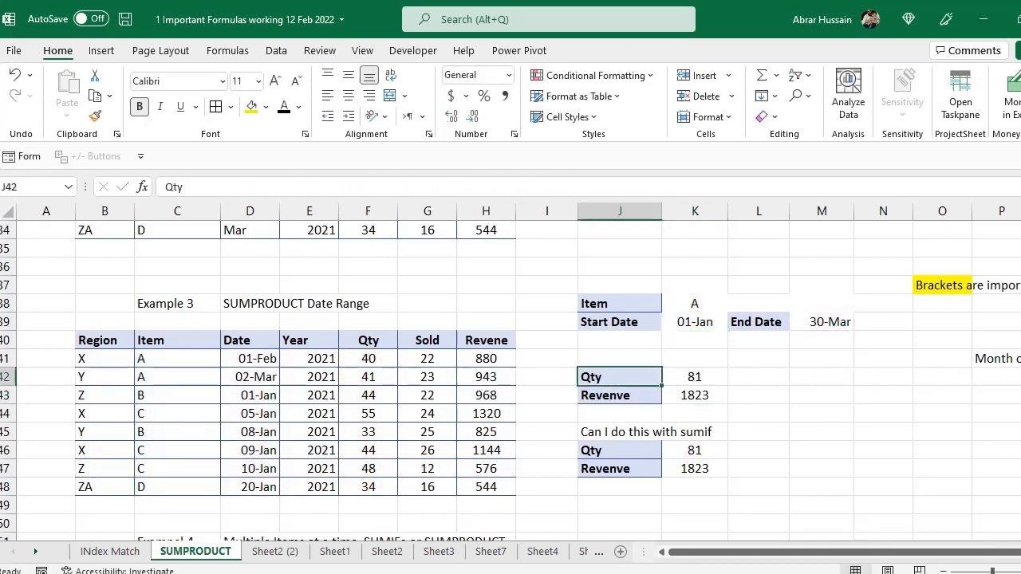
double_click(669, 382)
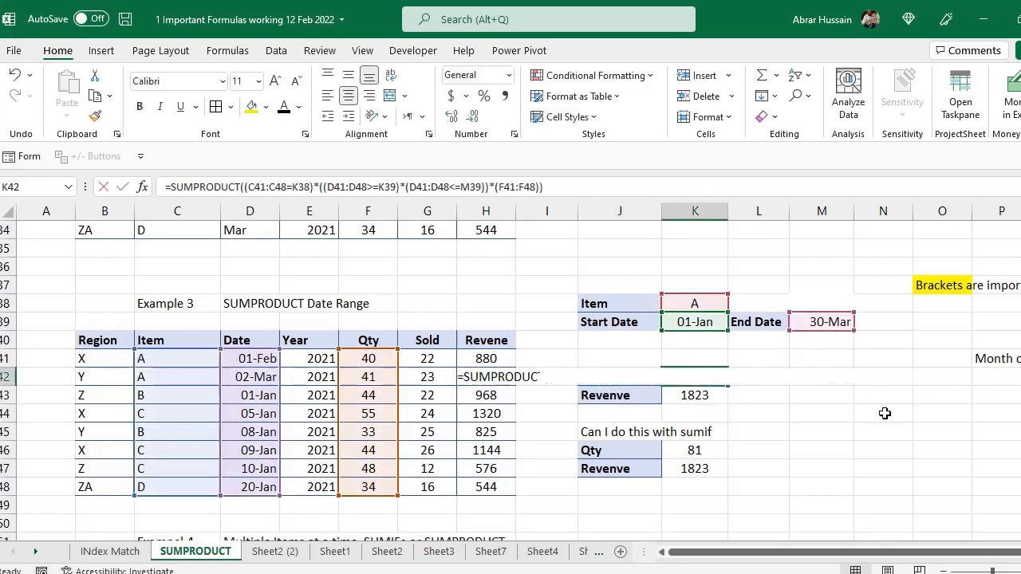
drag(846, 378, 902, 378)
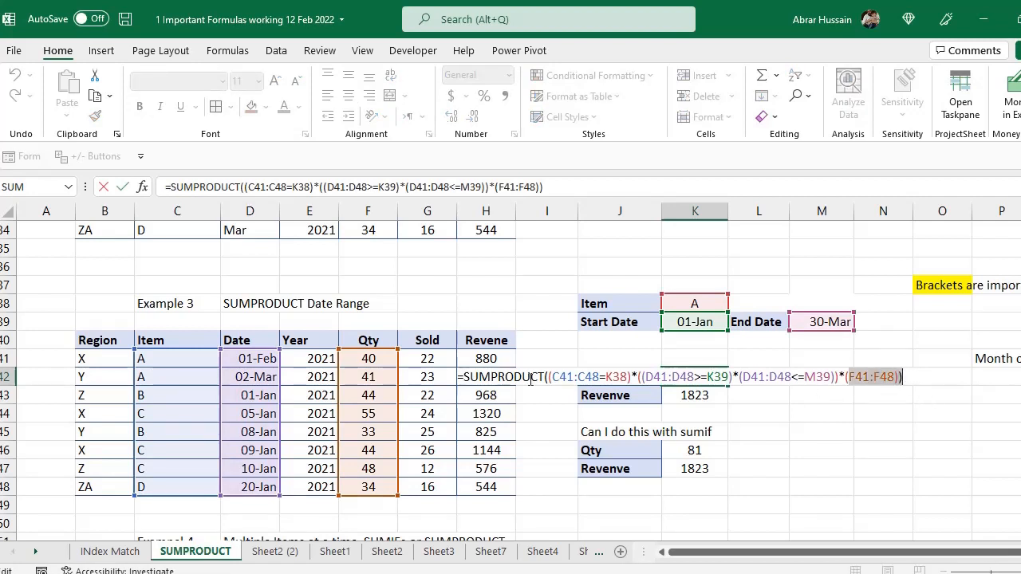
key(Escape)
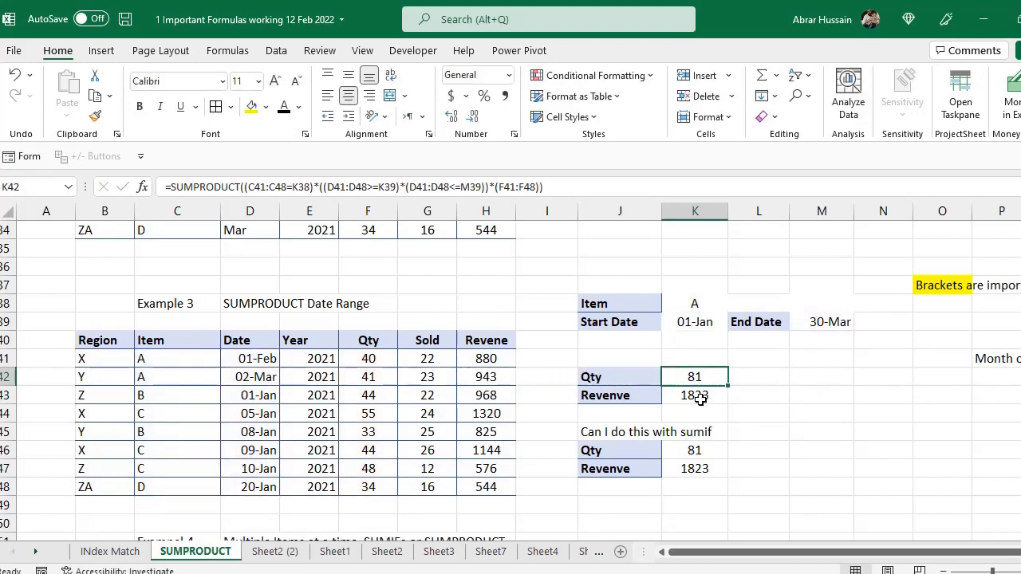
click(429, 340)
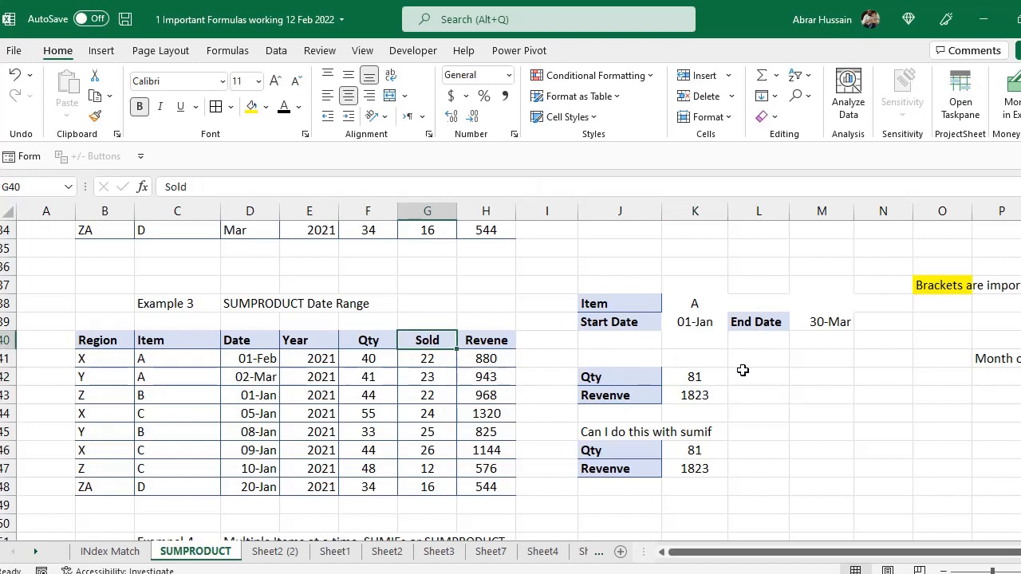
Copy the full SUMPRODUCT formula text from the Qty cell K42 into the Revenue cell K43.
double_click(698, 374)
drag(913, 376, 307, 376)
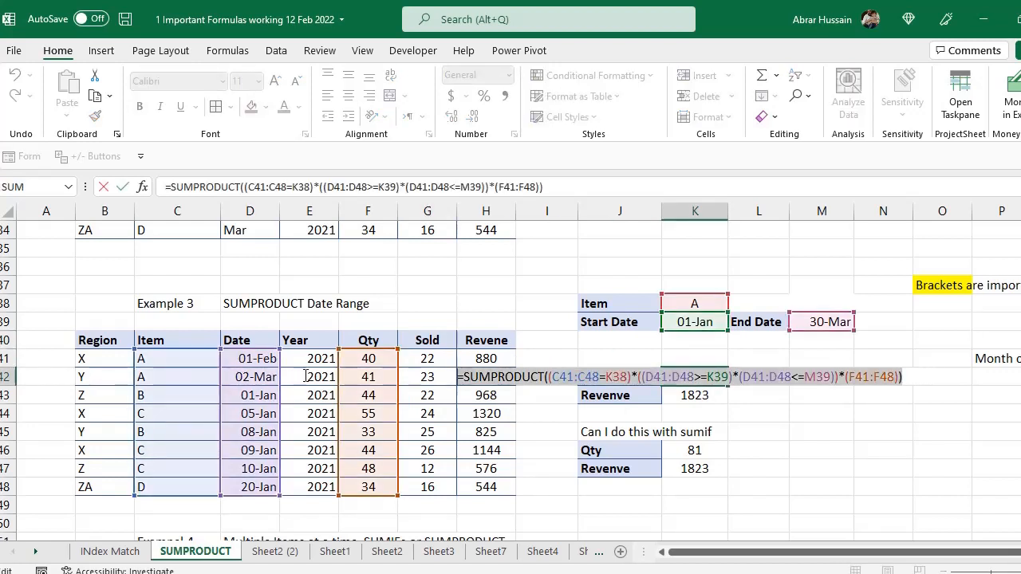
key(ctrl+c)
key(Escape)
click(702, 396)
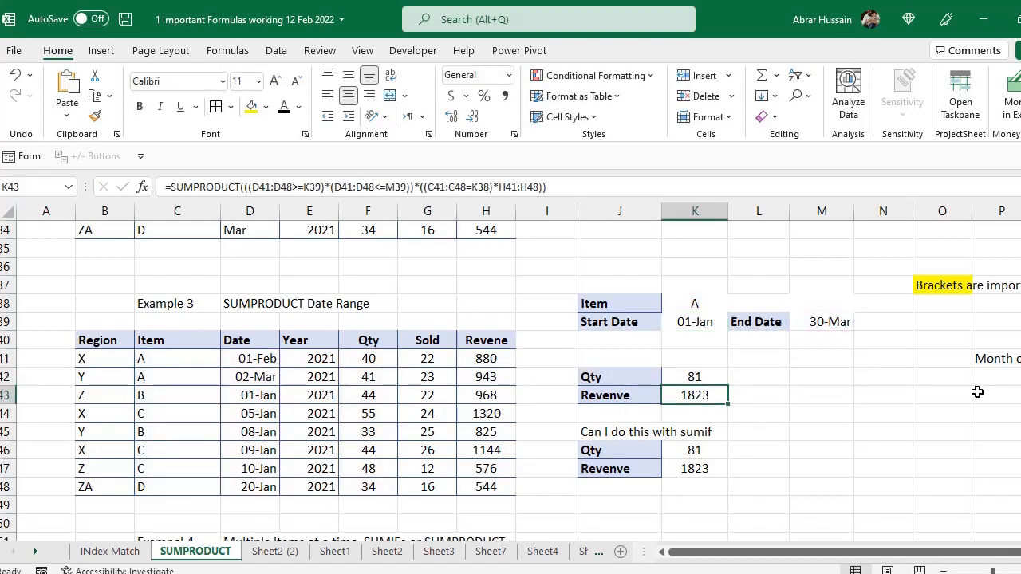
key(ctrl+v)
Move the summed range in the K43 formula from the Qty column to the revenue range H41:H48 and enter it.
key(F2)
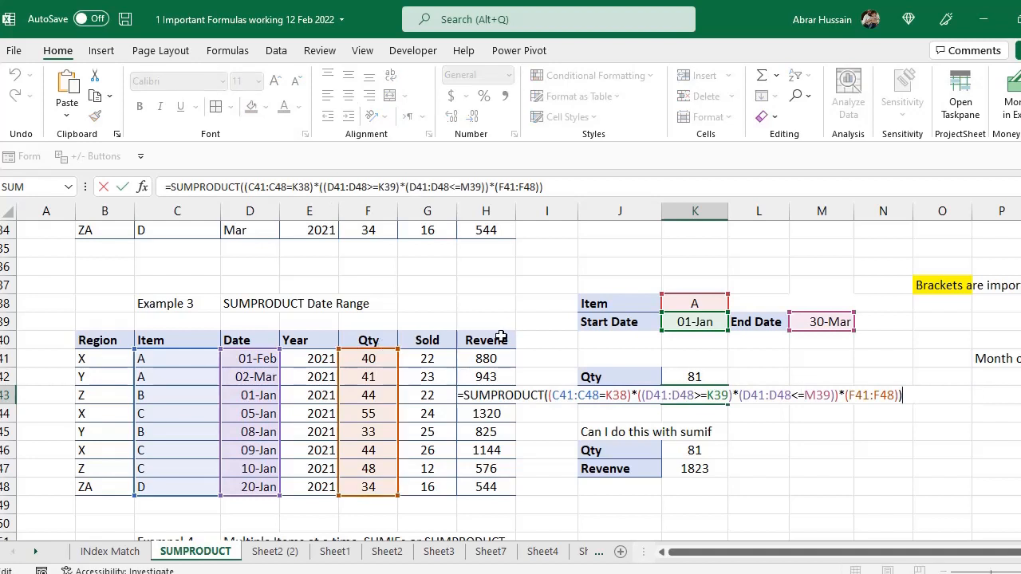
drag(398, 365, 475, 370)
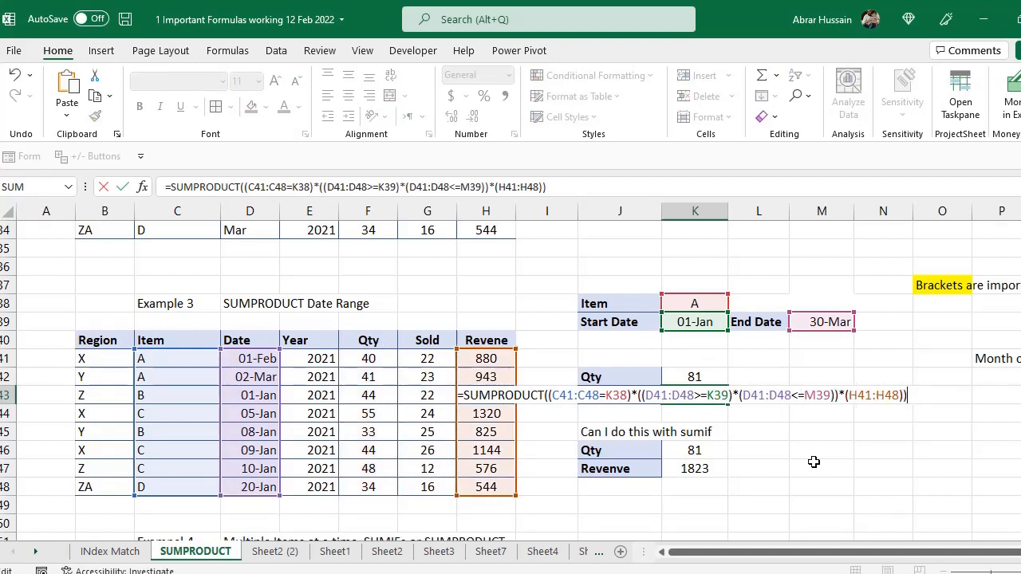
key(Return)
Compare the K42 and K43 formulas, examining the quantity range in one and the revenue range in the other.
key(Up)
key(F2)
key(Escape)
key(F2)
key(Escape)
key(Up)
key(F2)
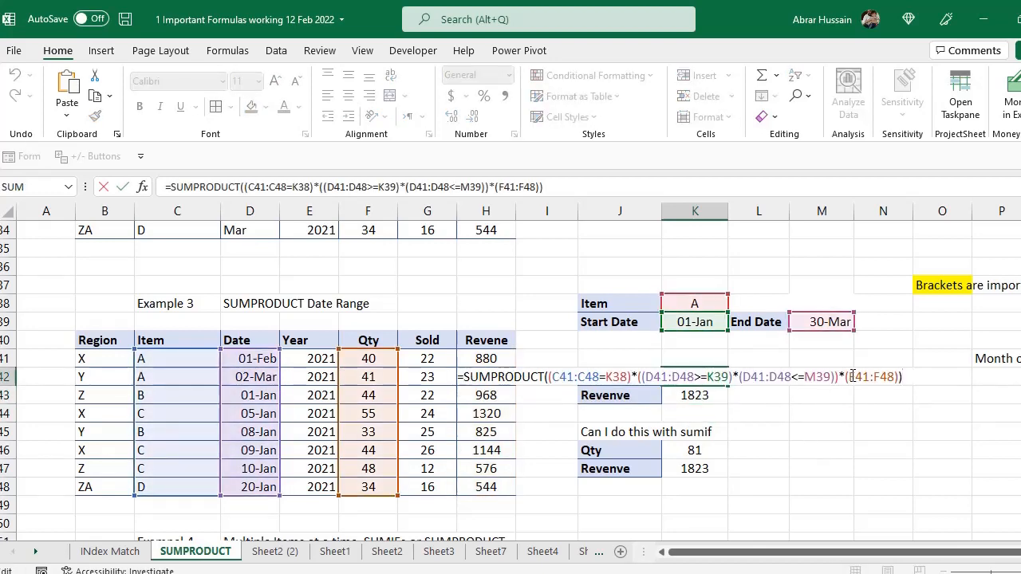
drag(850, 376, 903, 376)
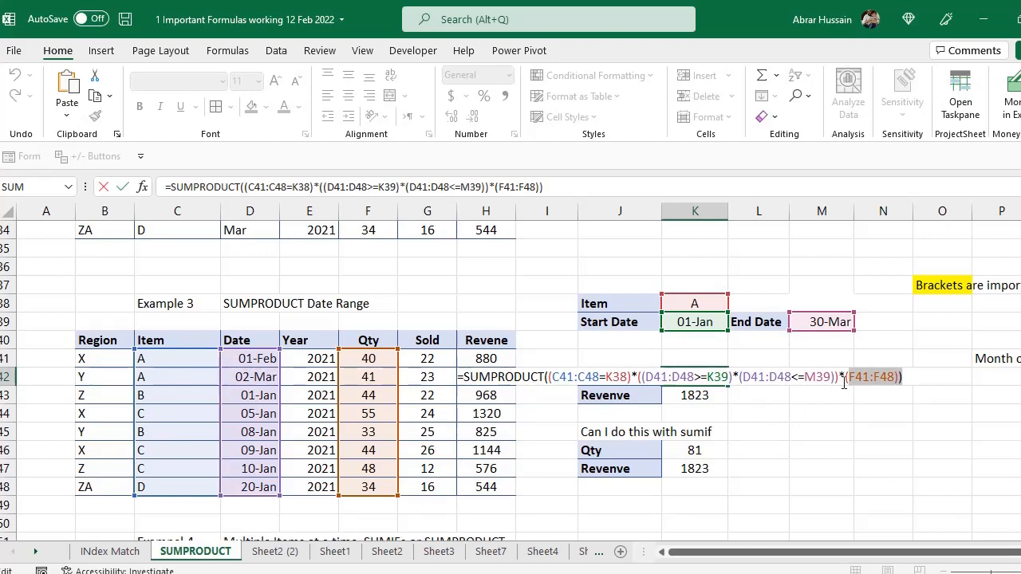
key(Escape)
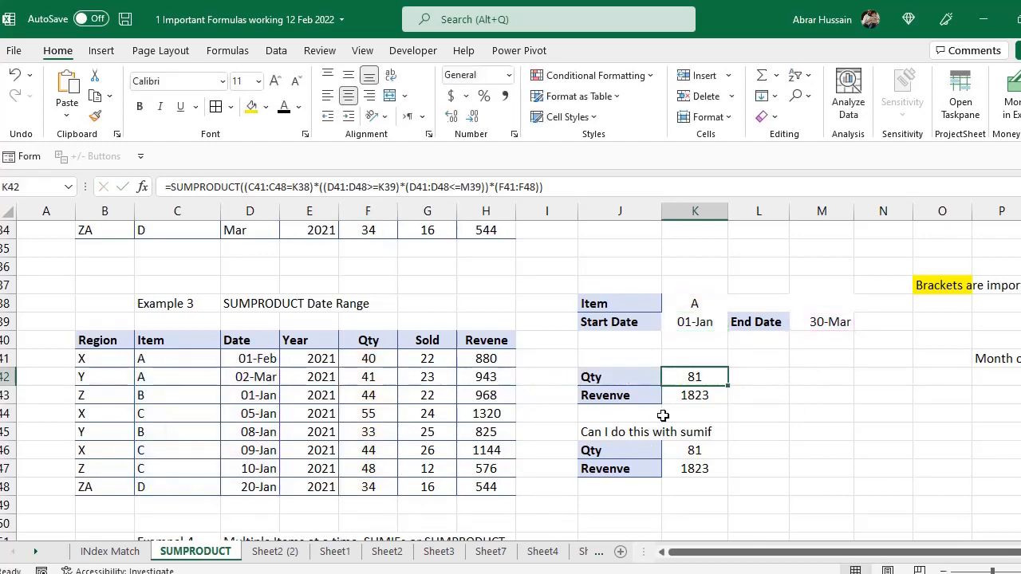
key(Down)
key(F2)
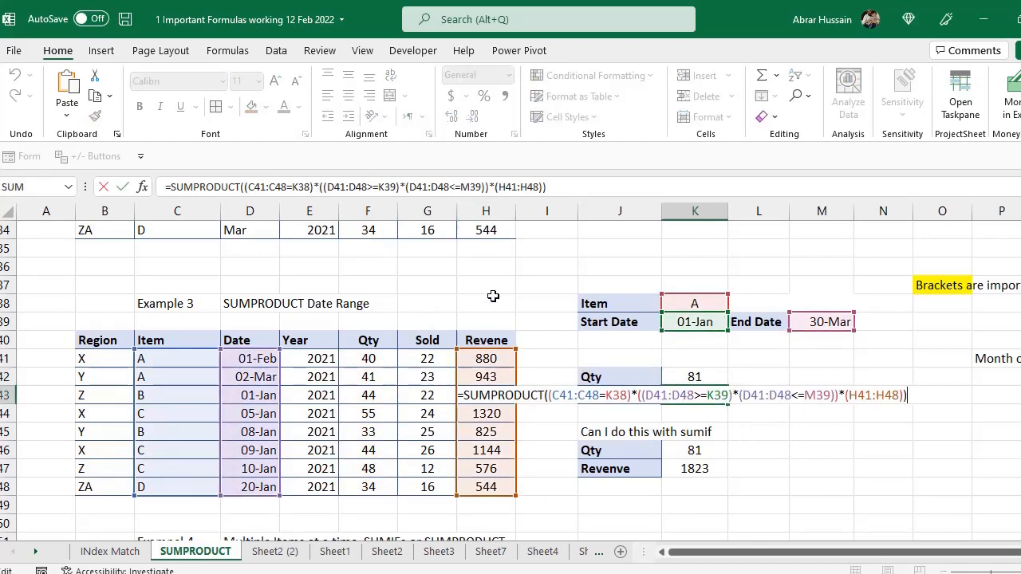
drag(849, 395, 908, 396)
key(Escape)
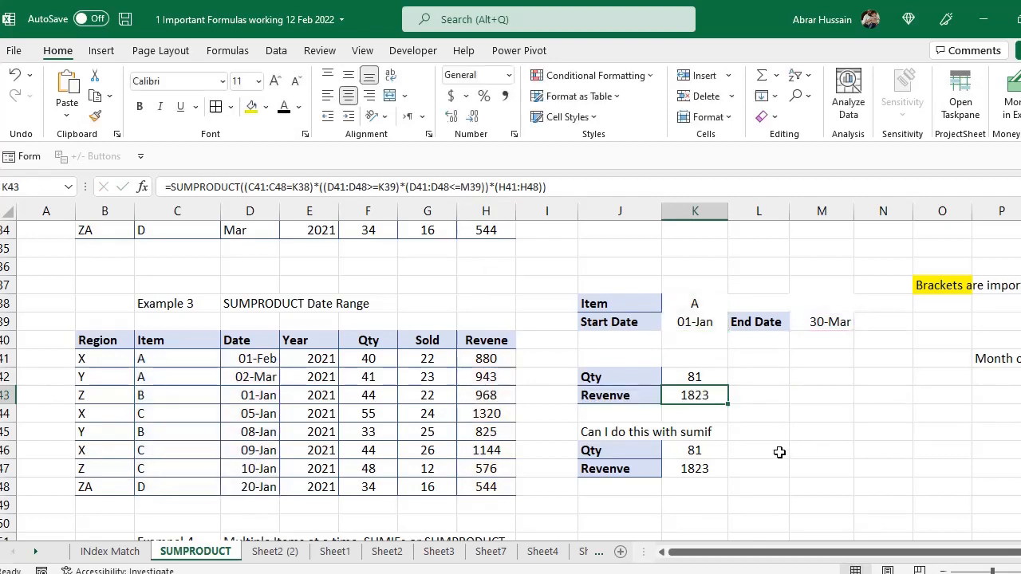
key(F2)
key(Escape)
Review the Start Date and End Date criteria in K39 and M39 without changing them.
click(705, 323)
click(825, 321)
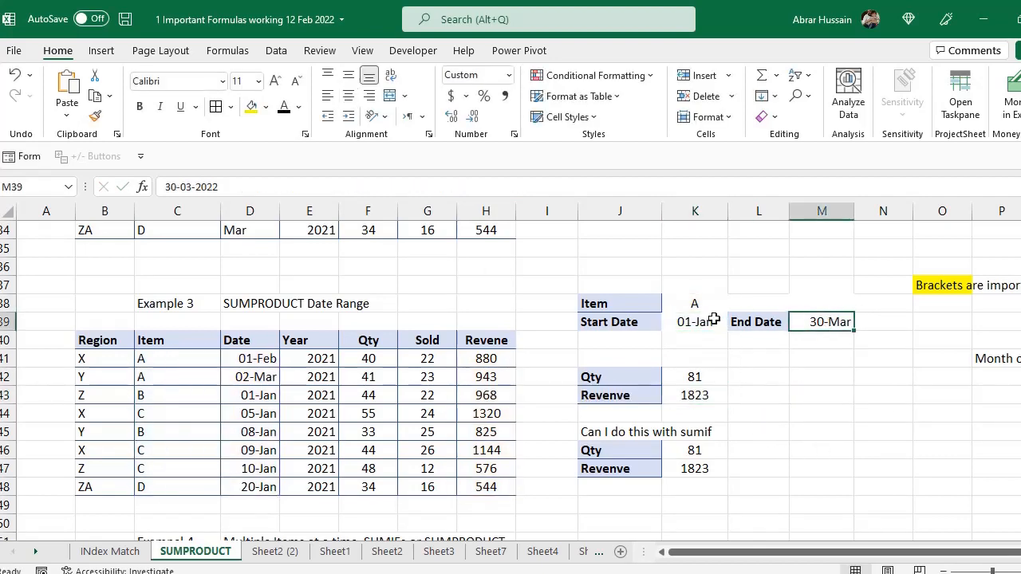
click(714, 322)
click(837, 333)
click(682, 313)
double_click(682, 313)
key(Escape)
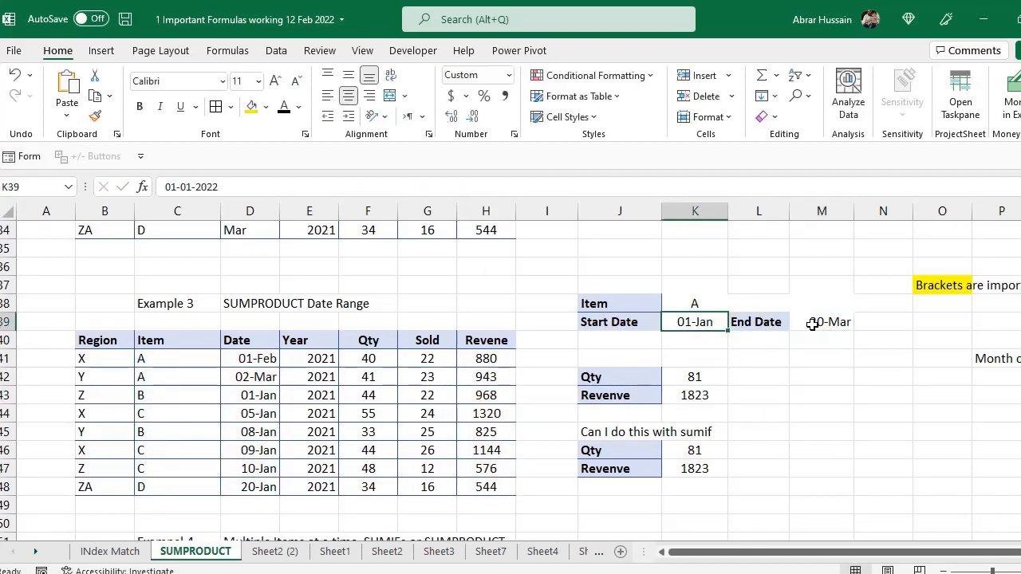
Copy the start date from K39 into the End Date cell M39 and check the results against the table's dates.
click(822, 325)
click(695, 307)
click(702, 322)
key(ctrl+c)
click(834, 322)
key(ctrl+v)
drag(693, 374, 693, 409)
drag(255, 358, 257, 470)
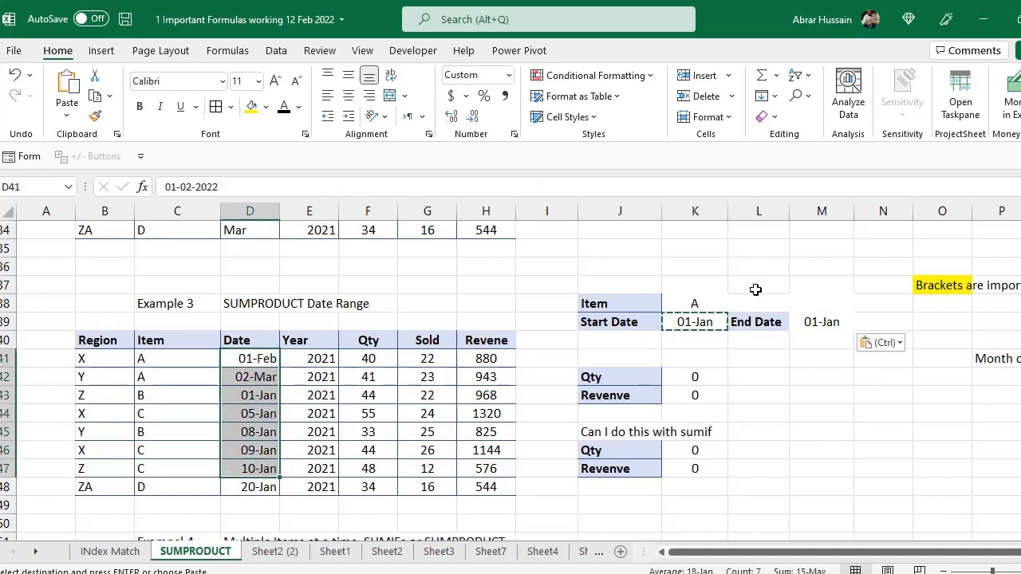
Set the end date in M39 to 31 Jan.
double_click(688, 319)
click(827, 326)
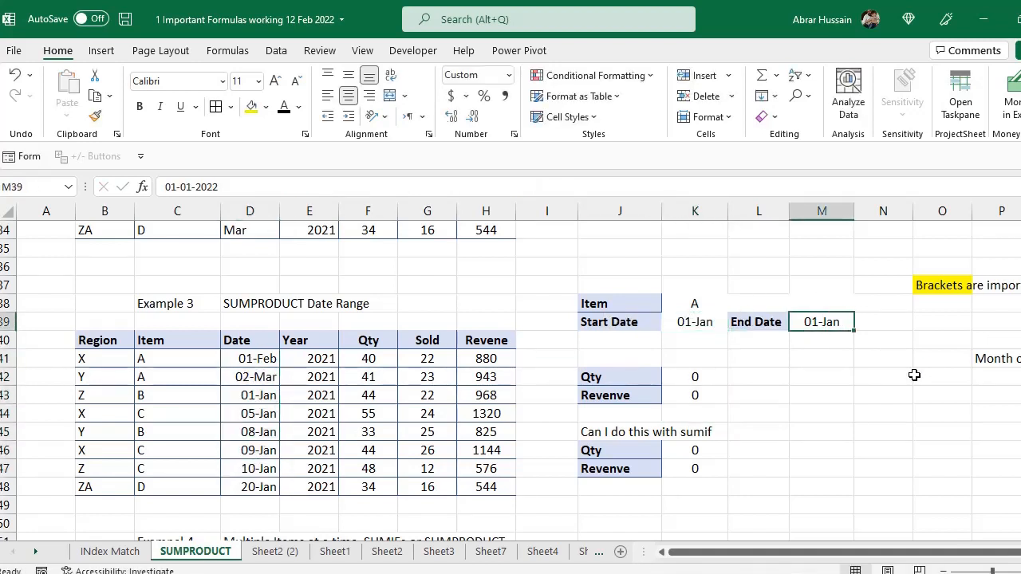
text(31 j)
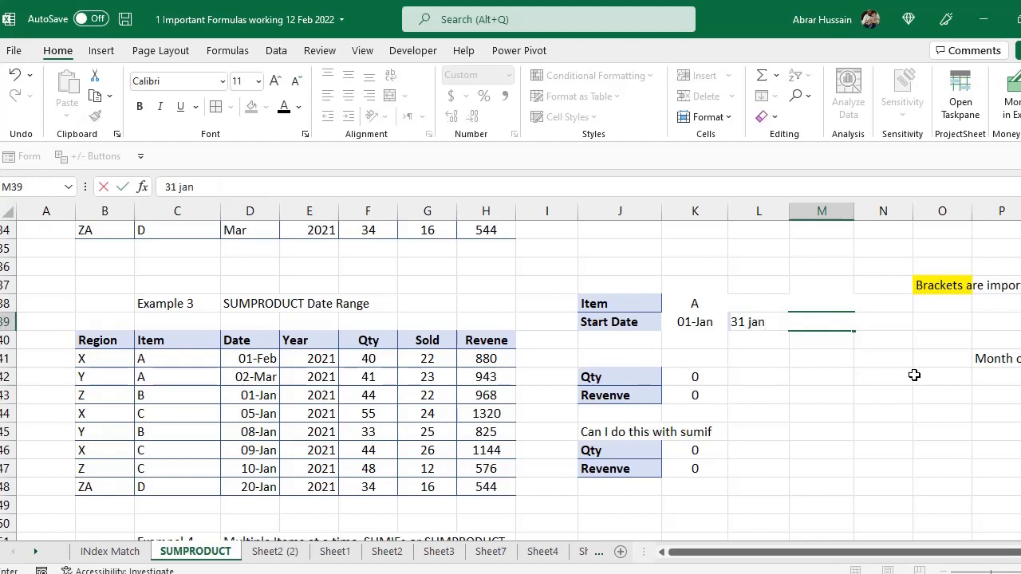
key(ctrl+Return)
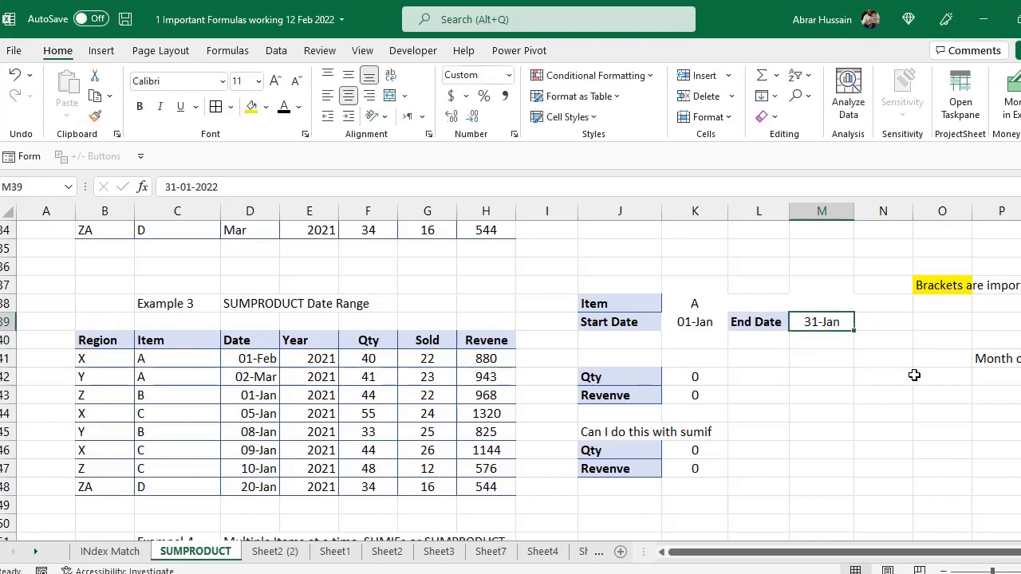
Compare the start and end dates and the selected item with the Date and Item columns of the Example 3 table.
key(Left)
key(Left)
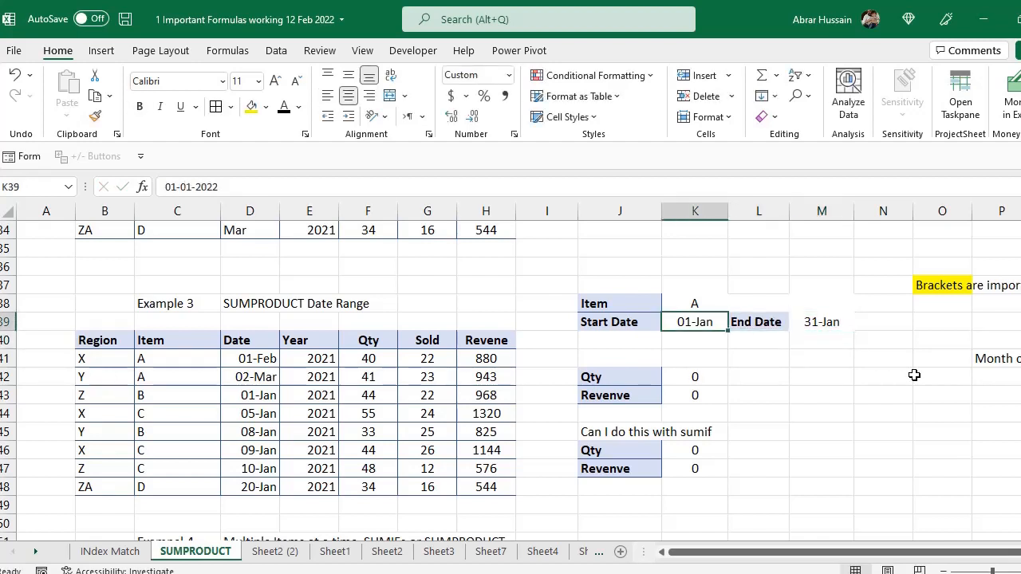
key(Right)
key(Right)
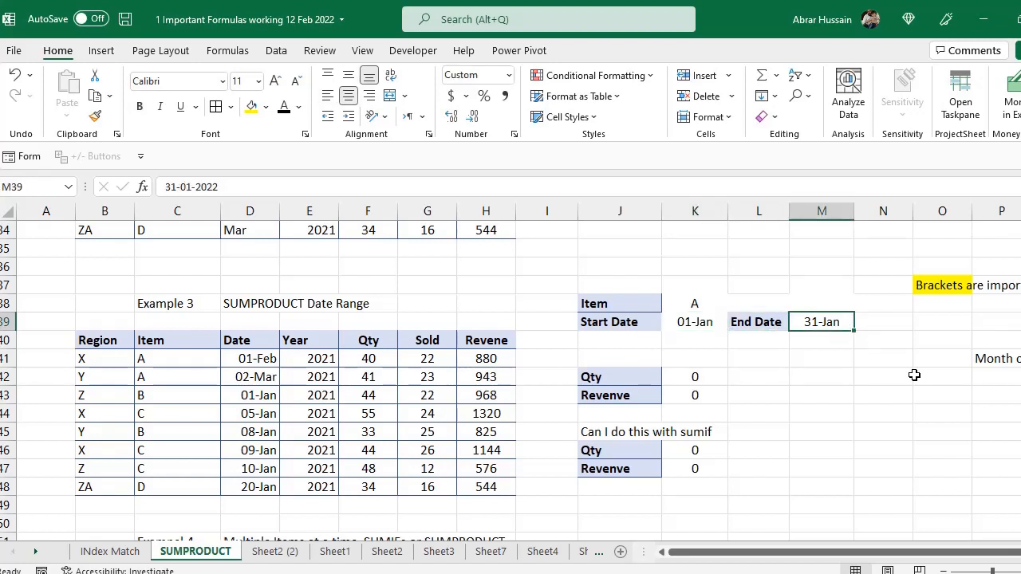
key(Left)
key(Left)
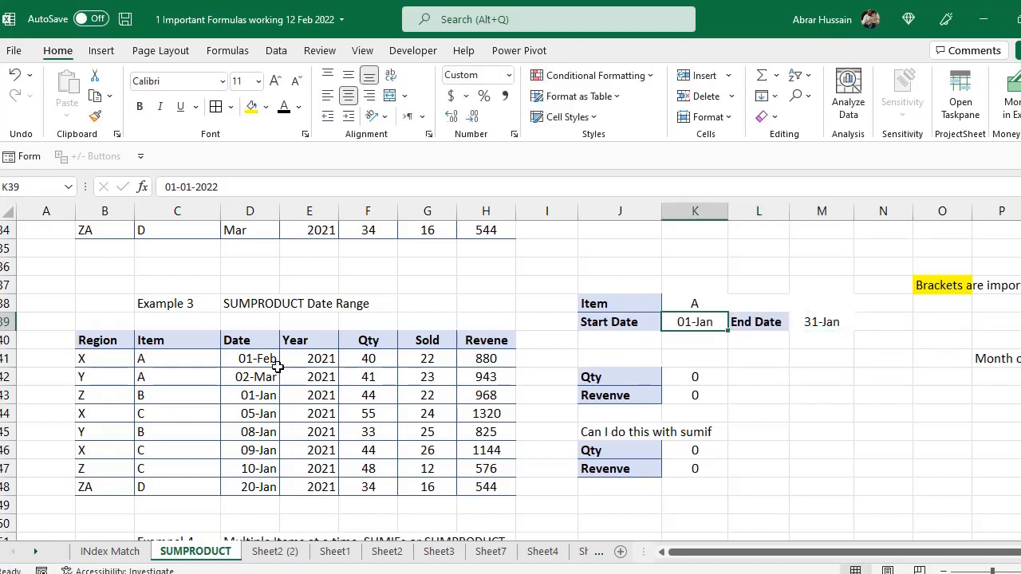
drag(276, 365, 264, 487)
click(267, 394)
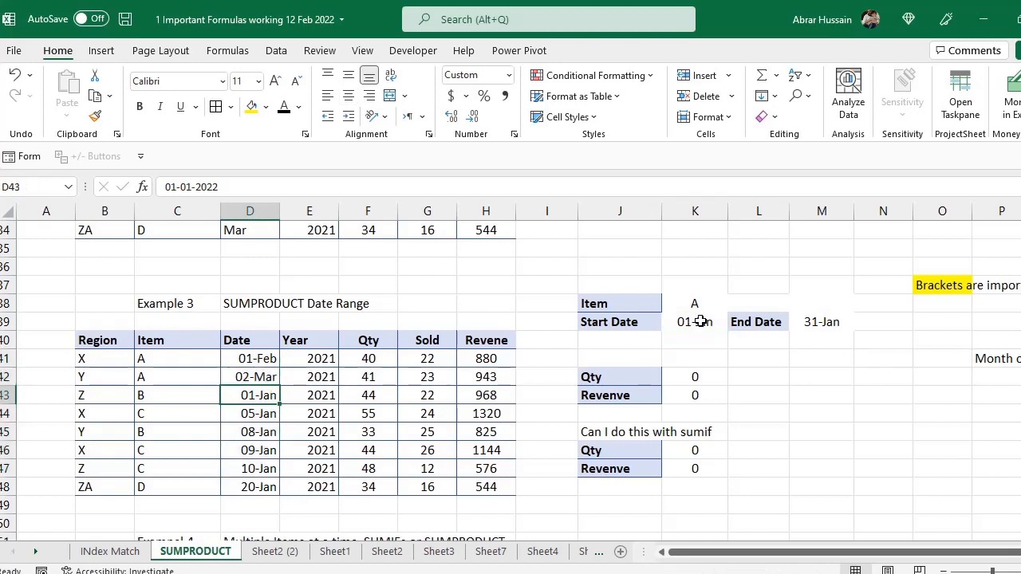
click(701, 304)
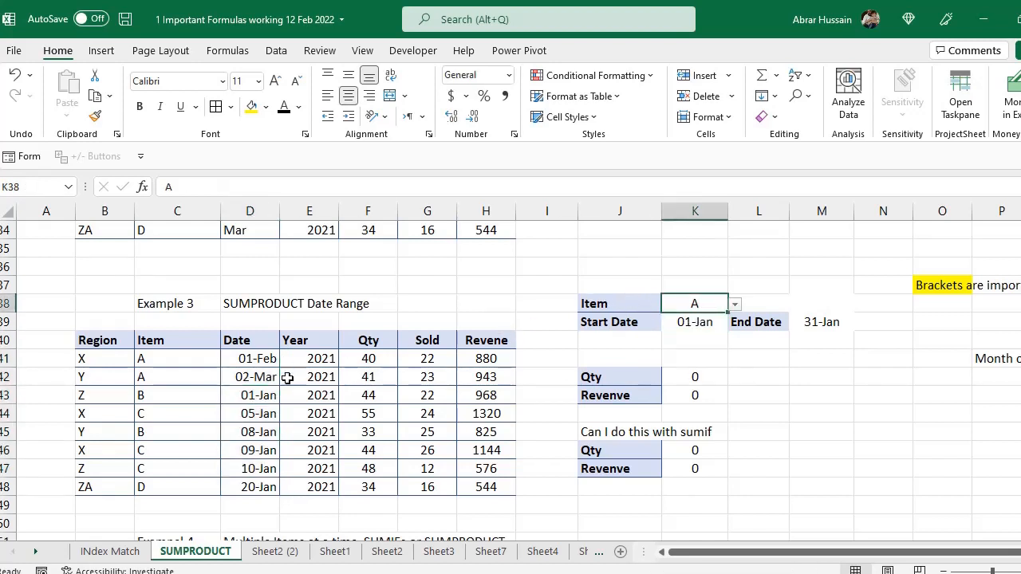
double_click(252, 395)
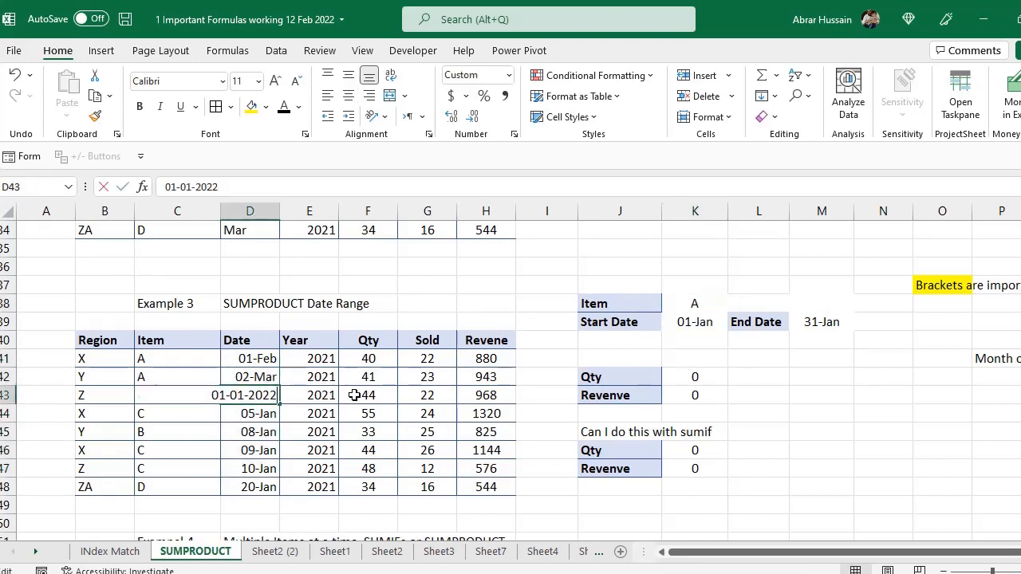
click(138, 398)
click(692, 325)
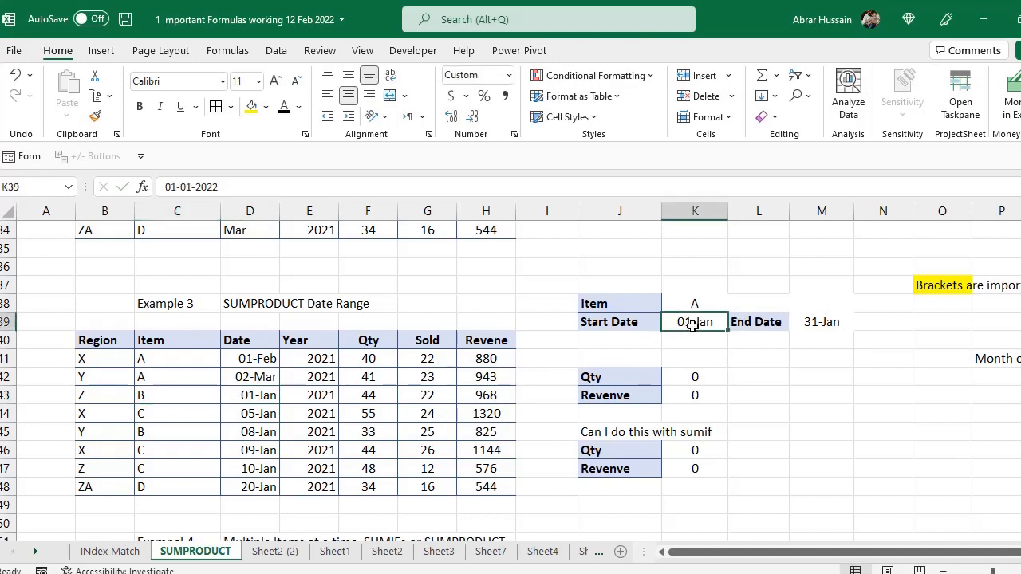
Examine the Item, Start Date and End Date criteria cells in rows 38 and 39.
drag(595, 307, 885, 304)
click(629, 323)
click(694, 321)
click(807, 322)
click(686, 321)
click(634, 321)
click(708, 323)
double_click(714, 323)
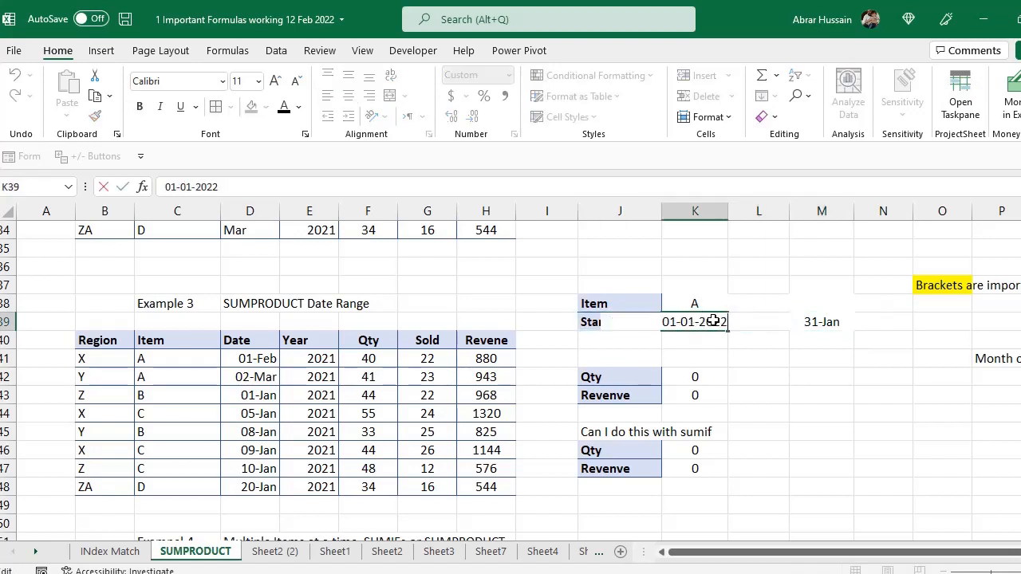
key(Escape)
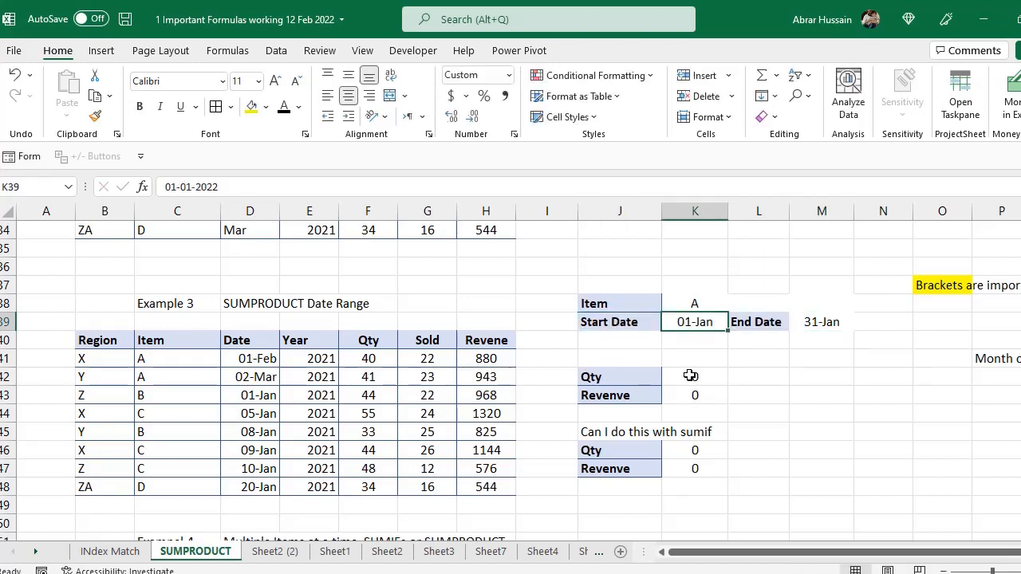
Remove the item condition (C41:C48=K38)* from the K42 formula and enter it with only the date conditions.
double_click(690, 376)
drag(637, 375, 548, 376)
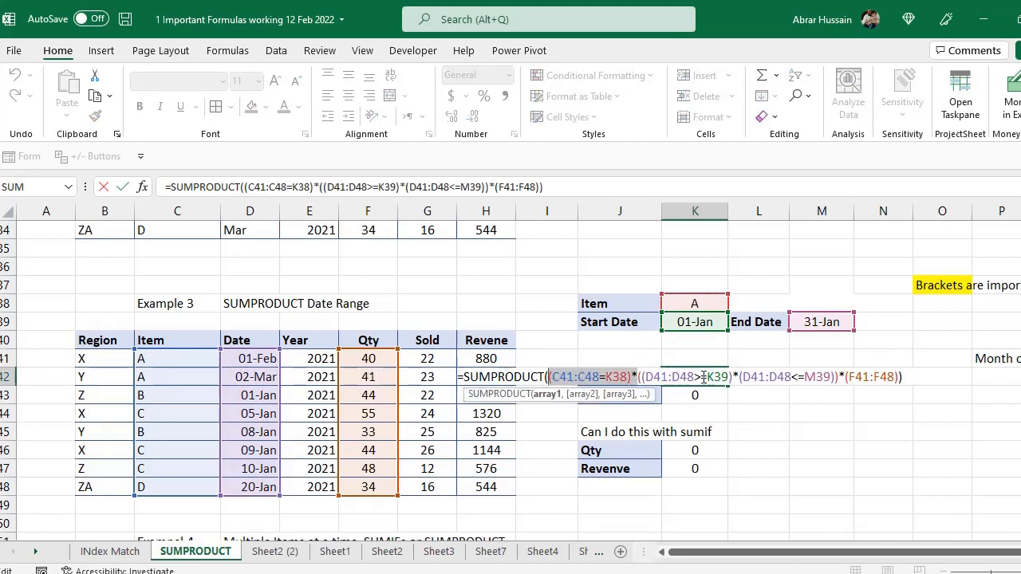
key(Delete)
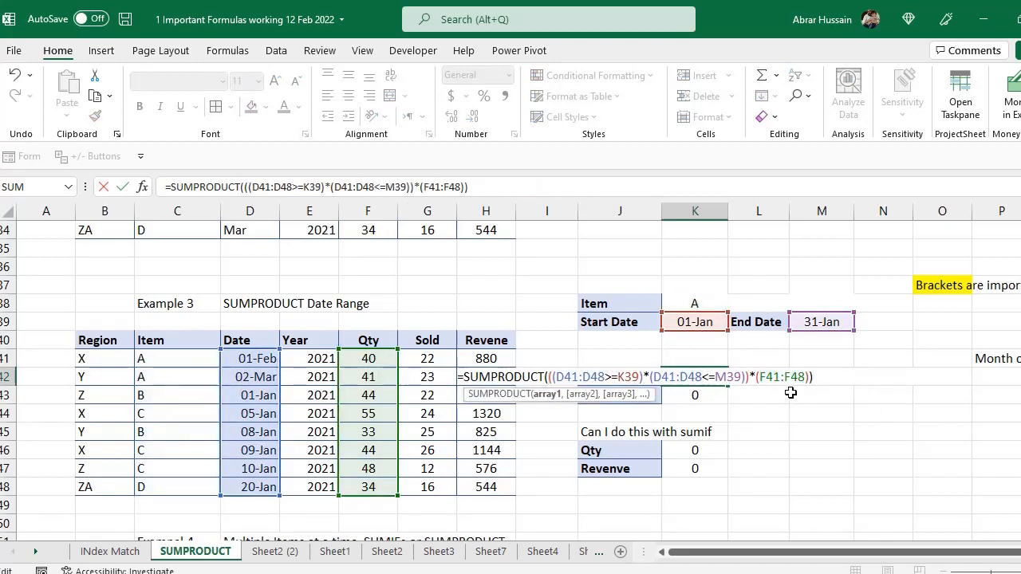
key(Return)
Repeatedly reopen the K42 formula to examine its date conditions and quantity range, leaving it unchanged.
key(Up)
key(F2)
key(Escape)
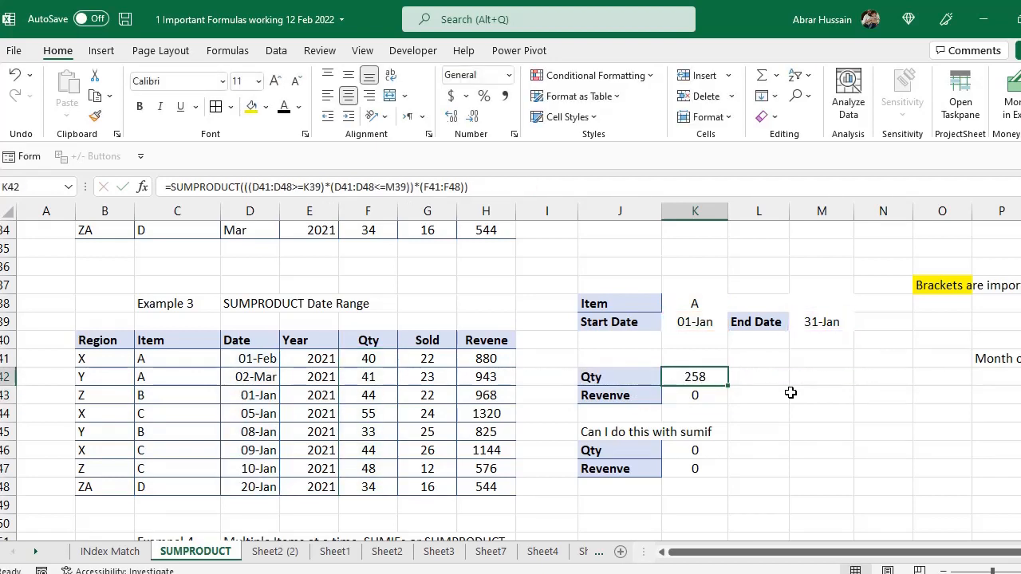
key(F2)
key(Escape)
key(F2)
key(Escape)
key(F2)
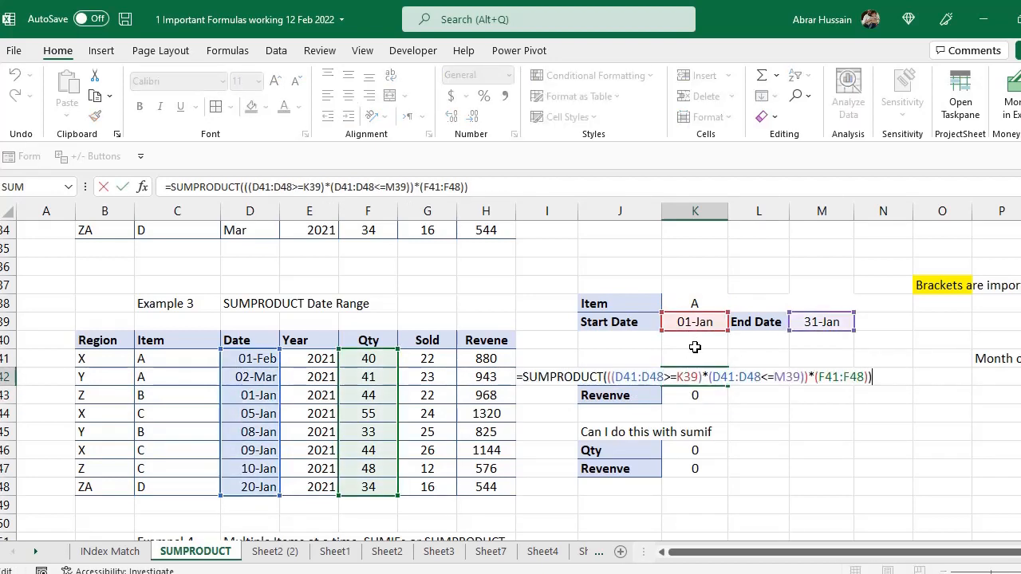
key(Escape)
key(F2)
key(Escape)
Copy the full text of the K42 SUMPRODUCT formula into the Revenue result cell K43.
key(F2)
drag(873, 376, 371, 375)
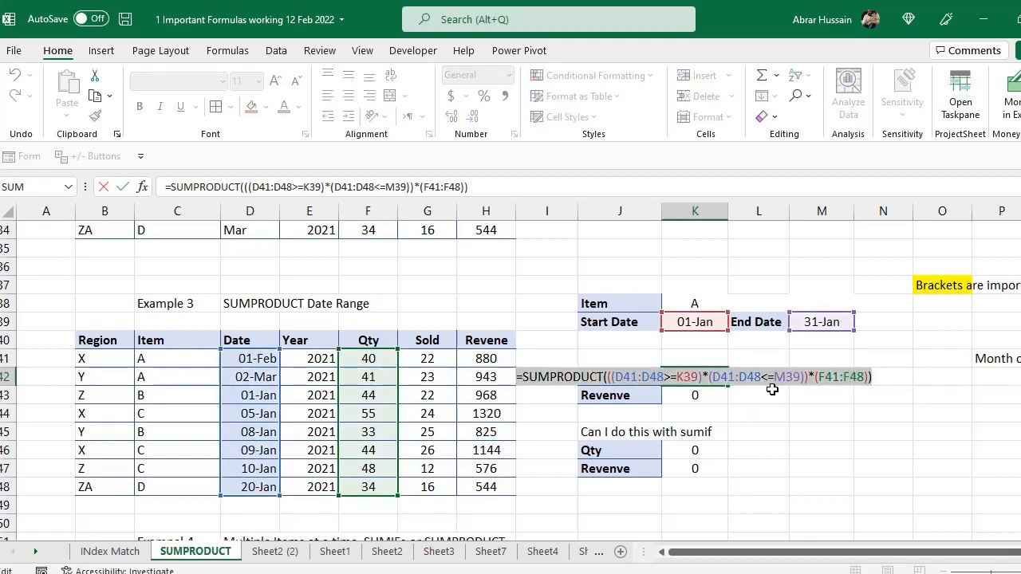
key(ctrl+c)
key(Escape)
click(692, 395)
key(ctrl+v)
Move the sum range of the K43 formula from the Qty column to the revenue column, H41:H48.
key(F2)
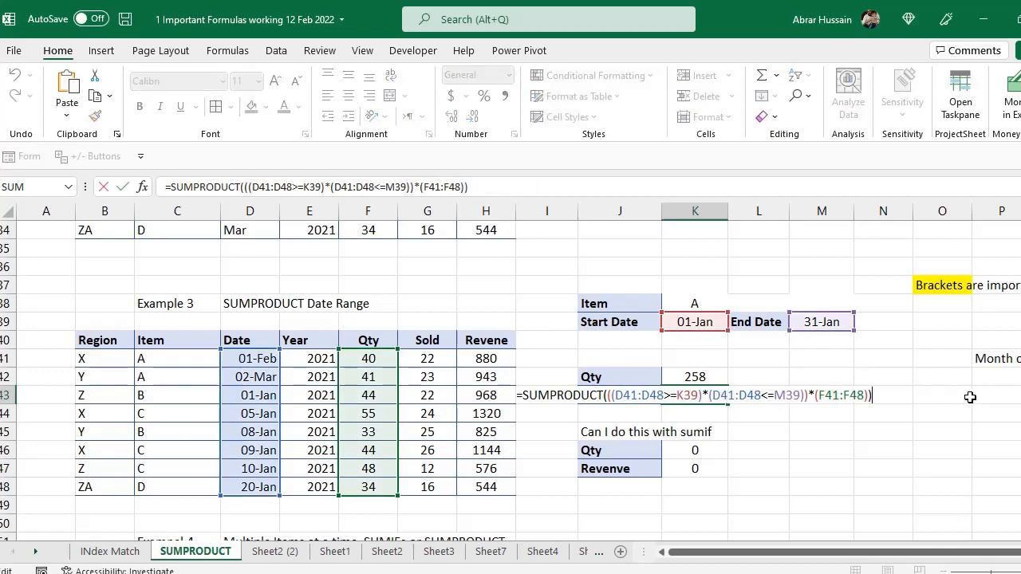
key(Escape)
key(F2)
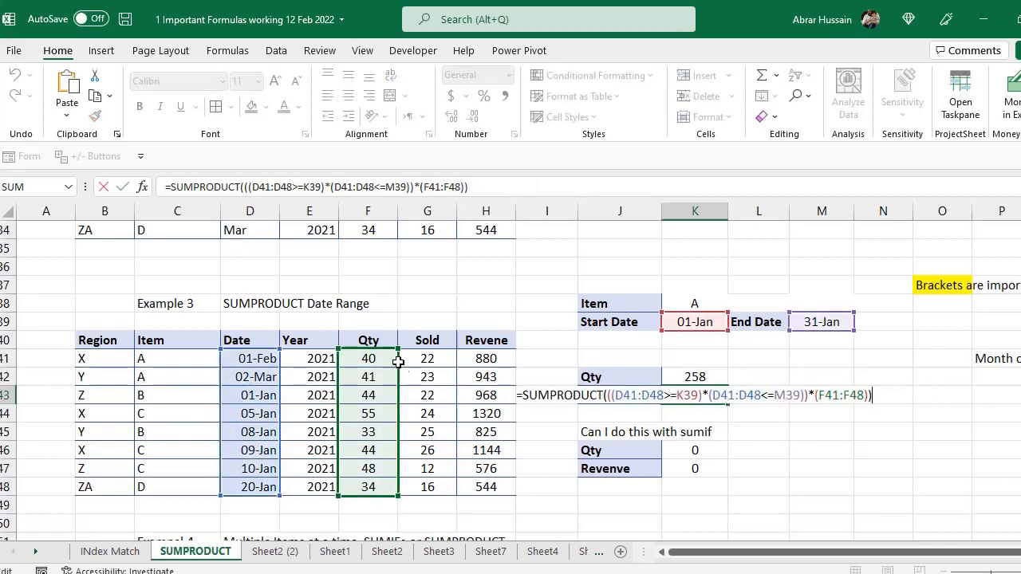
drag(398, 362, 477, 362)
key(ctrl+Return)
key(F2)
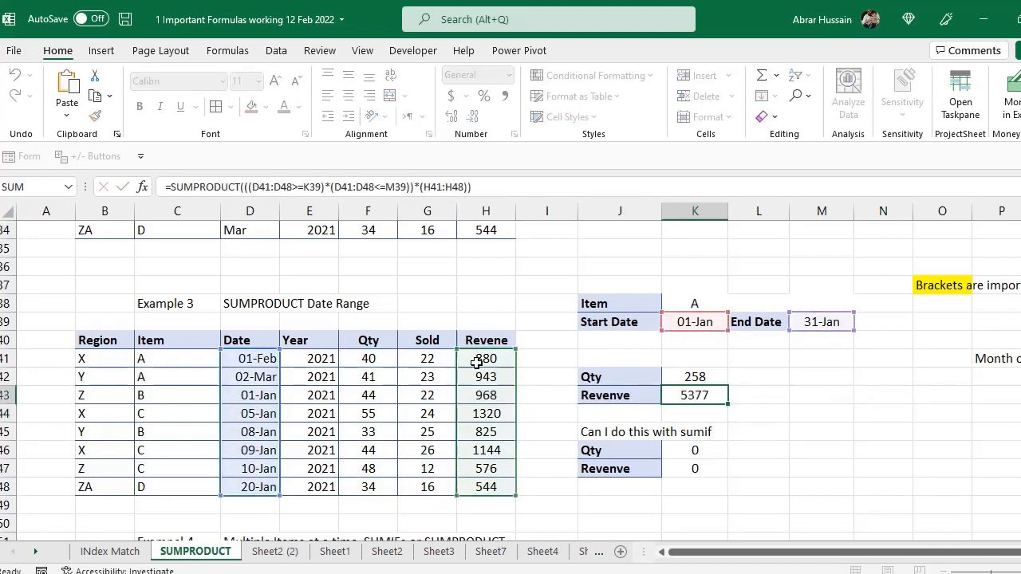
key(Escape)
Examine the full date, including the year, behind the Start Date in K39.
key(Up)
key(Up)
key(Up)
key(Up)
key(Up)
key(Down)
key(F2)
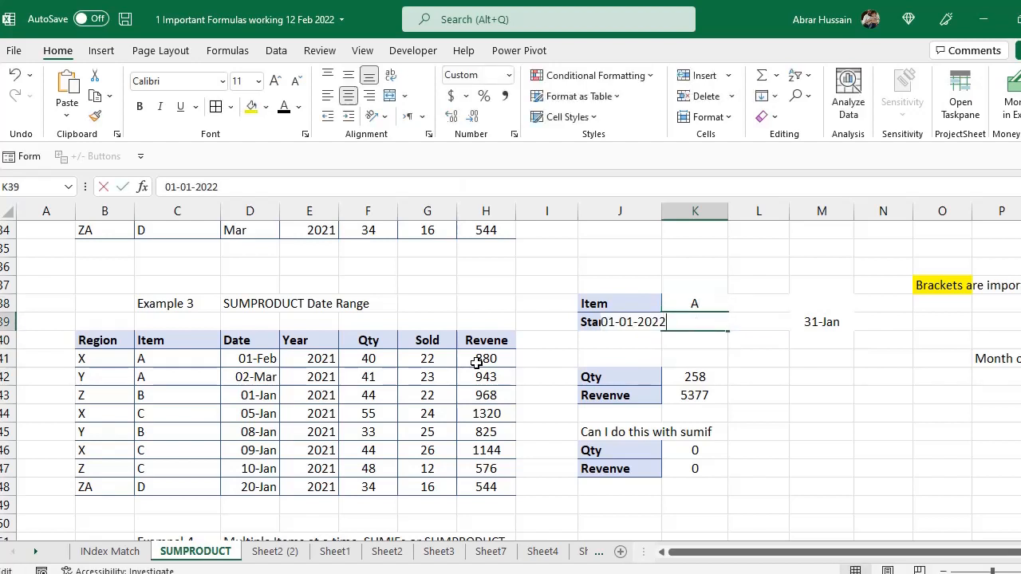
key(Escape)
key(F2)
key(Escape)
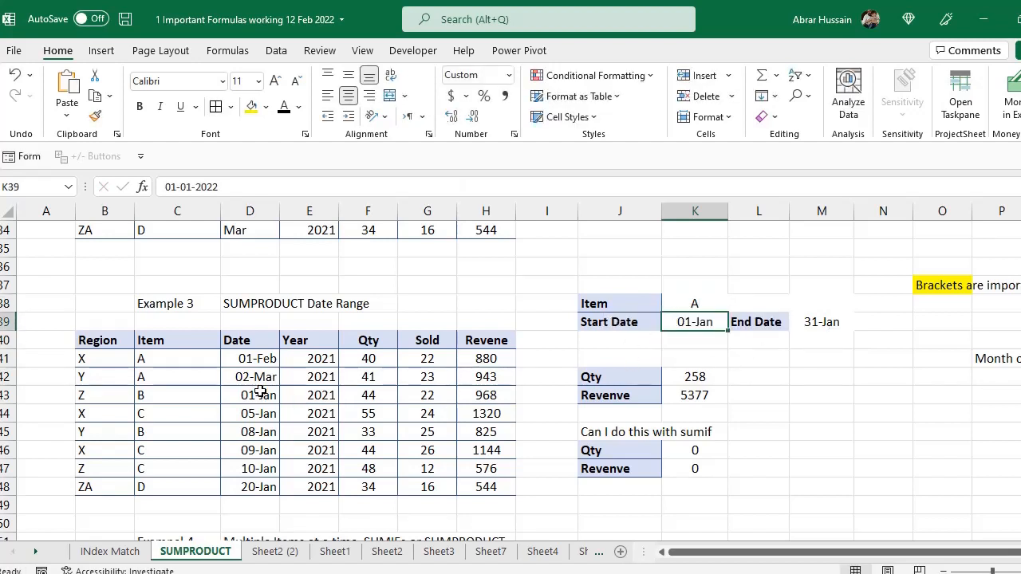
Select the January dates in D43:D48, then their quantities and revenues, to check the sums against K42 and K43.
click(265, 361)
click(266, 394)
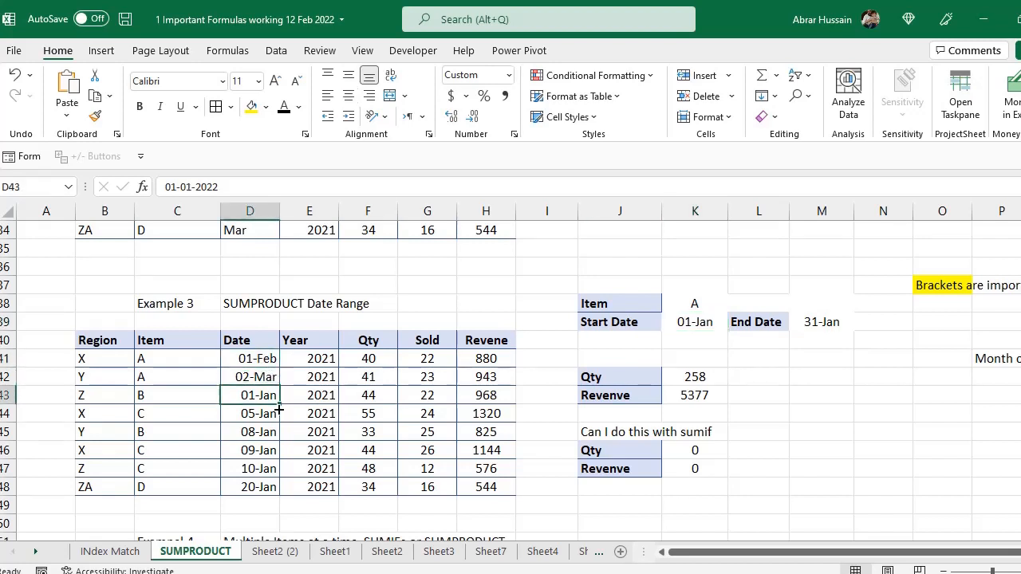
ctrl+click(266, 451)
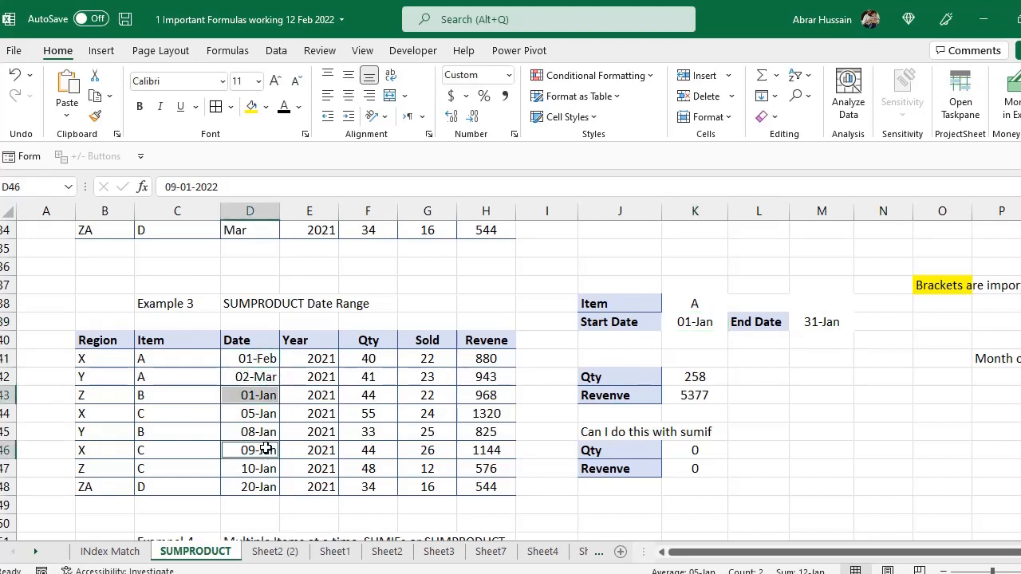
ctrl+click(250, 413)
ctrl+click(262, 430)
ctrl+click(262, 467)
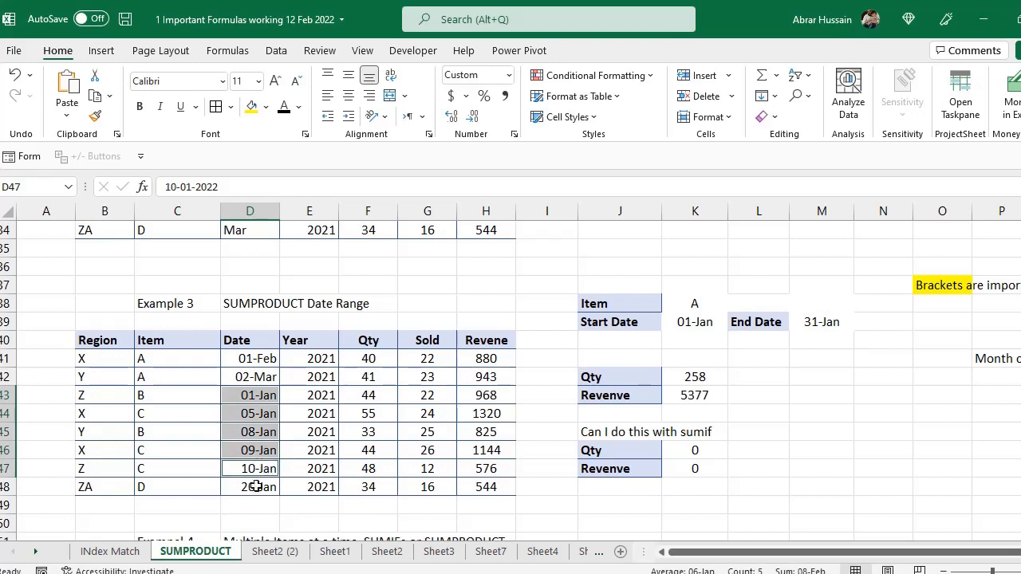
ctrl+click(255, 486)
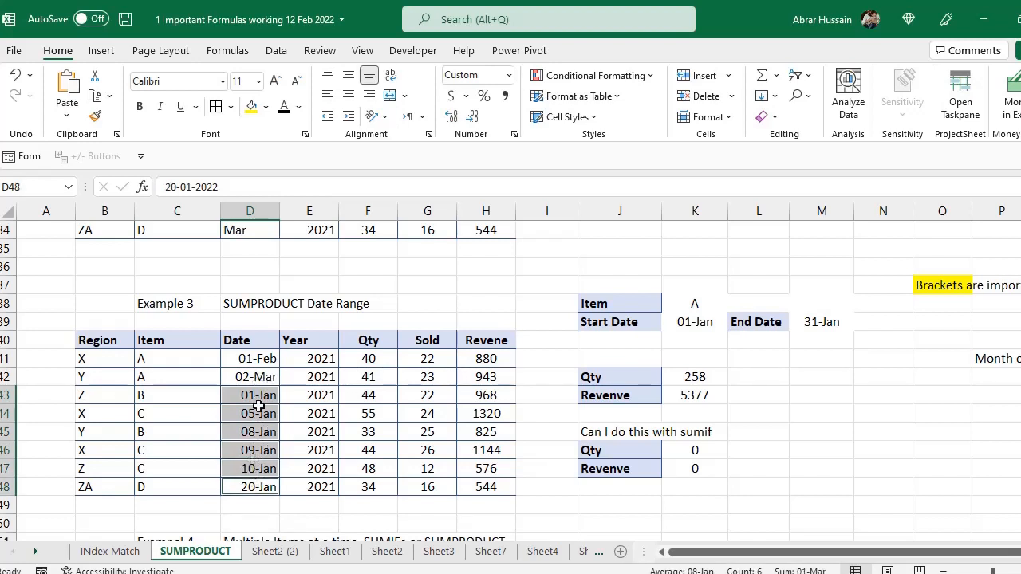
drag(373, 397, 368, 482)
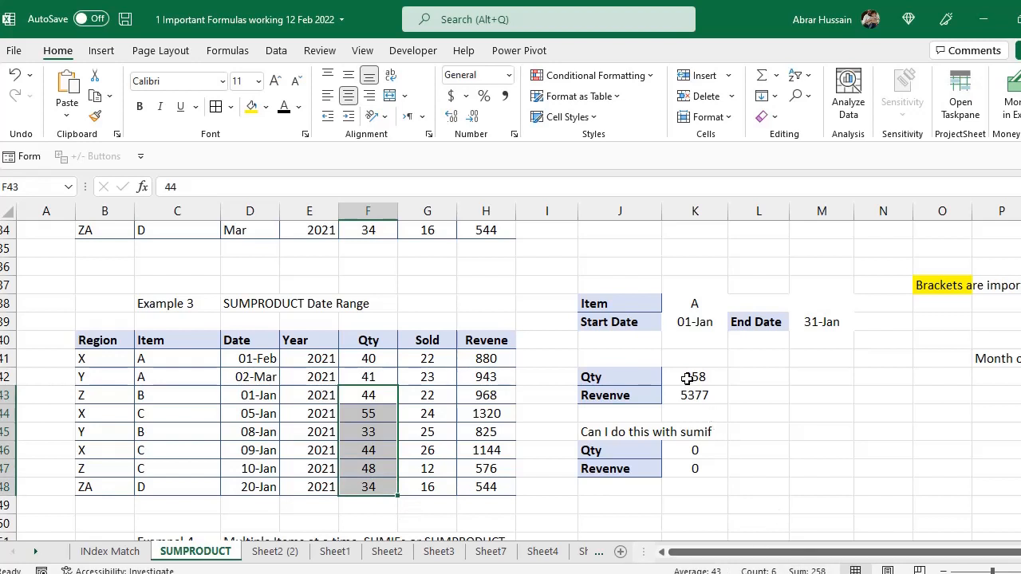
drag(485, 394, 493, 482)
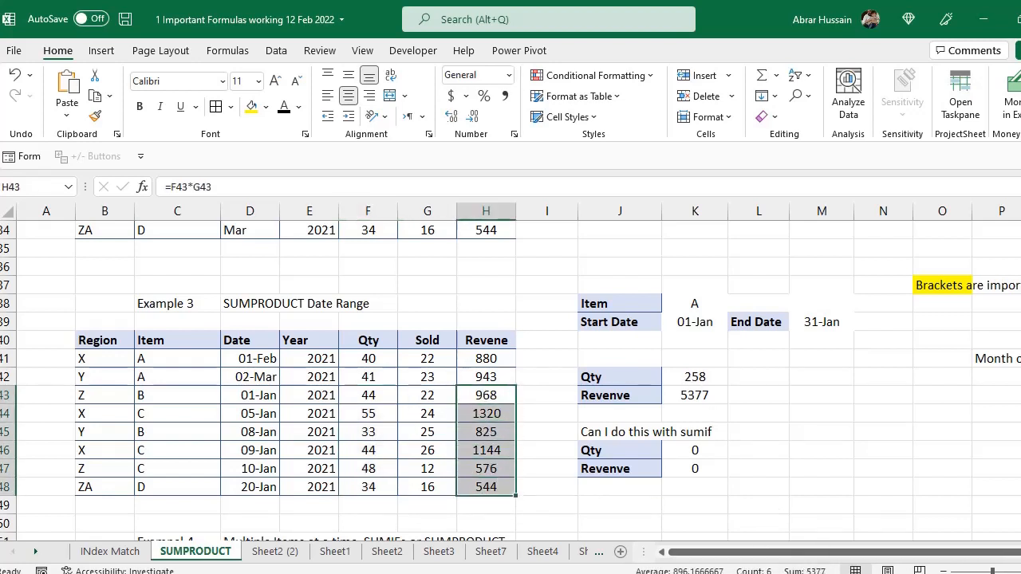
Add the item condition *(C41:C48=K38) to the end of the K42 formula, accepting the proposed closing-bracket correction.
click(693, 307)
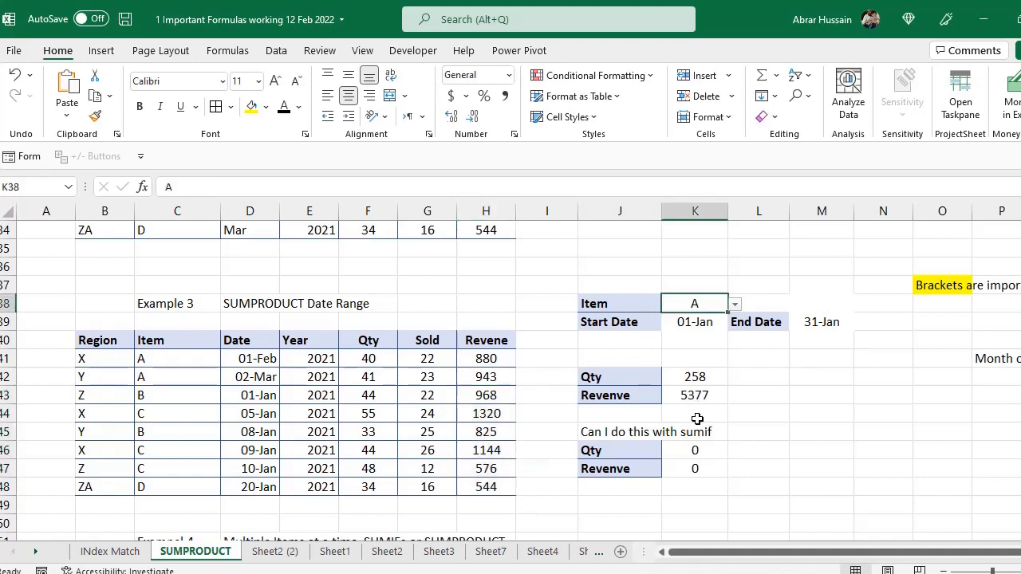
click(691, 376)
key(F2)
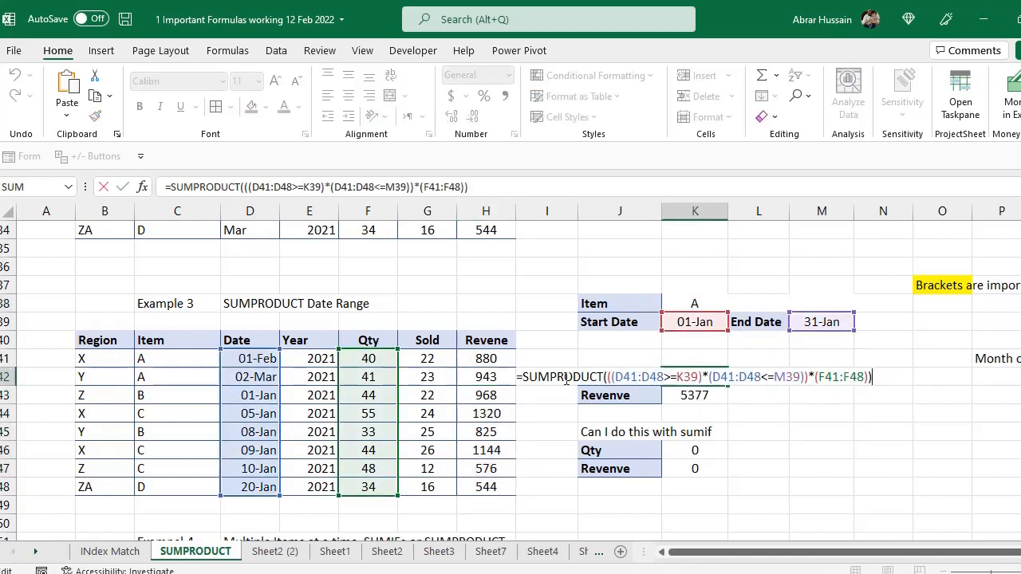
click(616, 377)
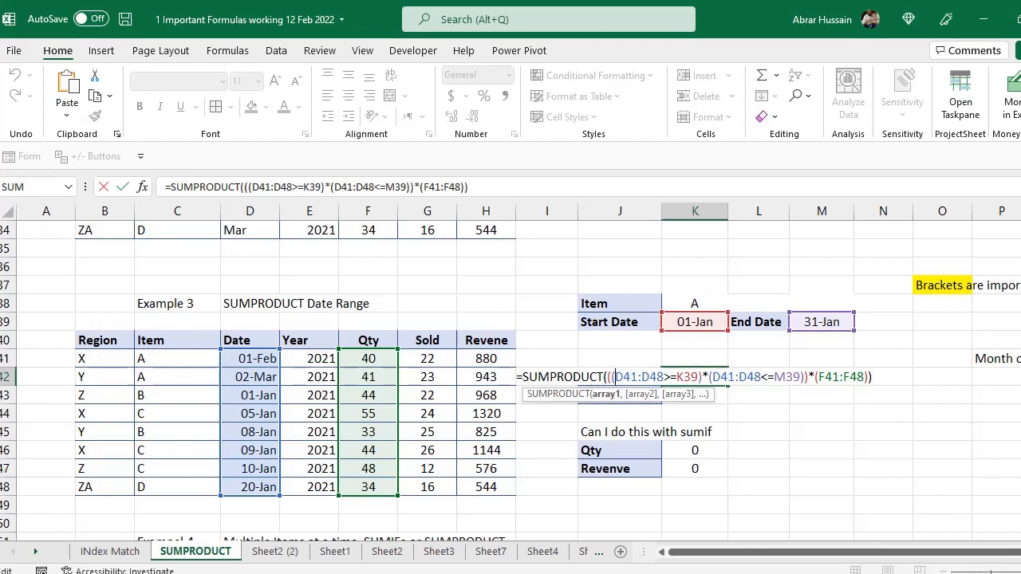
click(882, 378)
key(Escape)
key(F2)
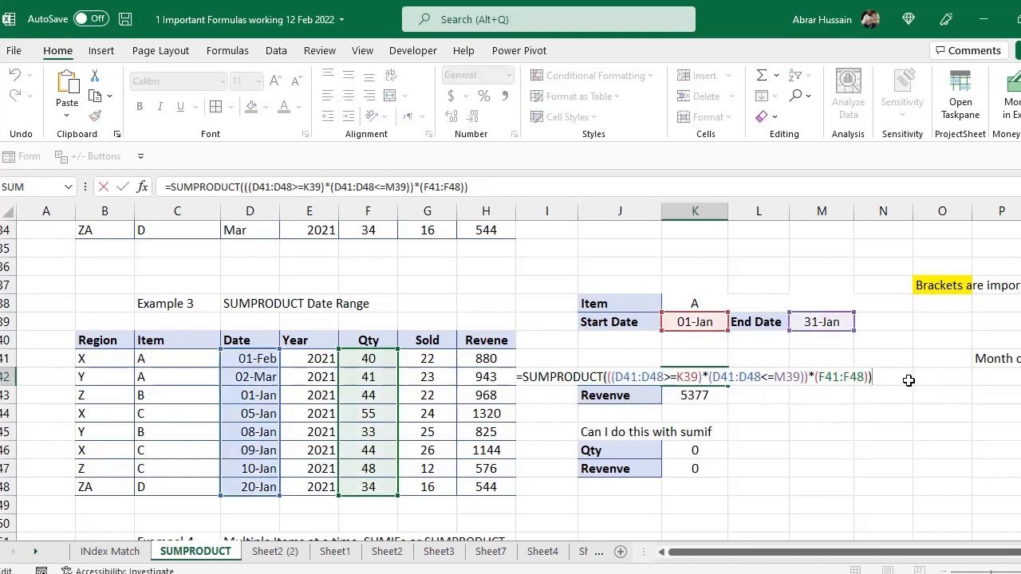
click(872, 378)
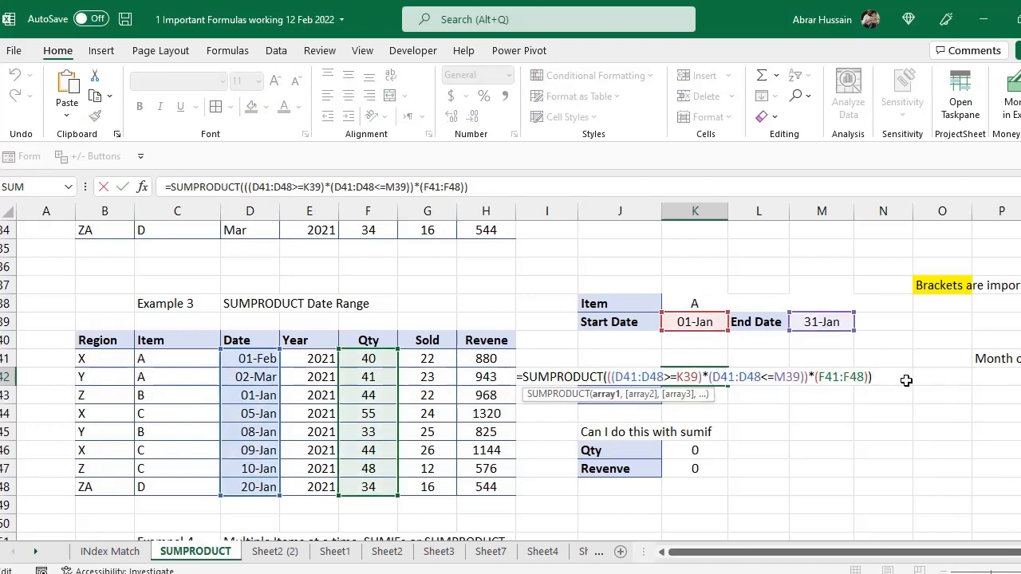
text(*()
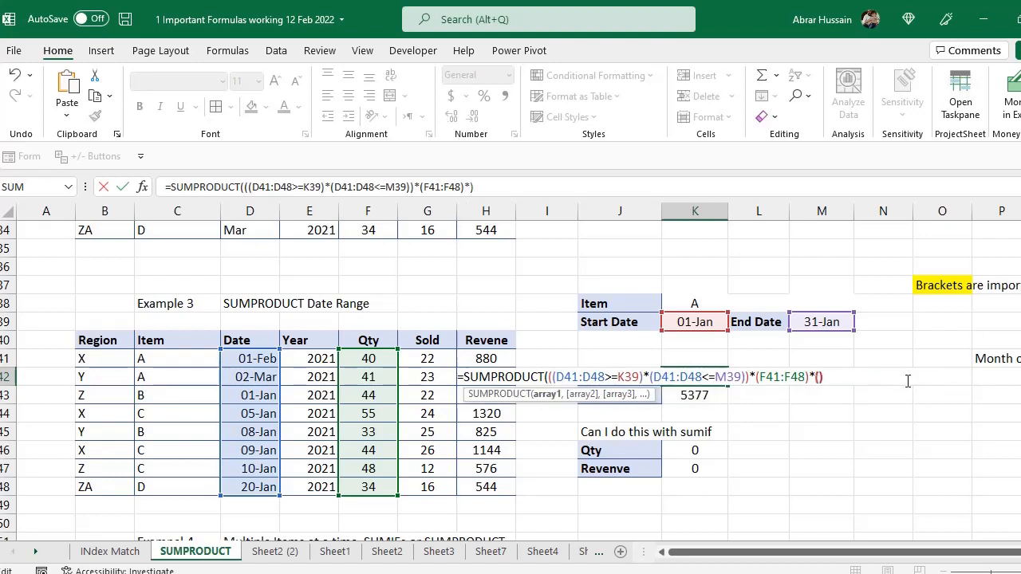
drag(144, 361, 152, 485)
text(=)
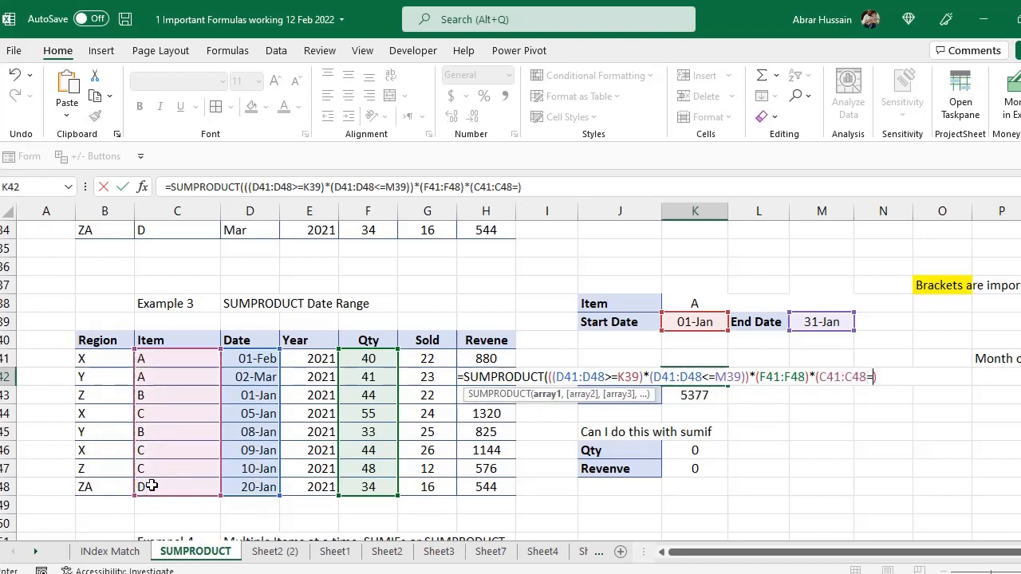
click(699, 301)
key(Return)
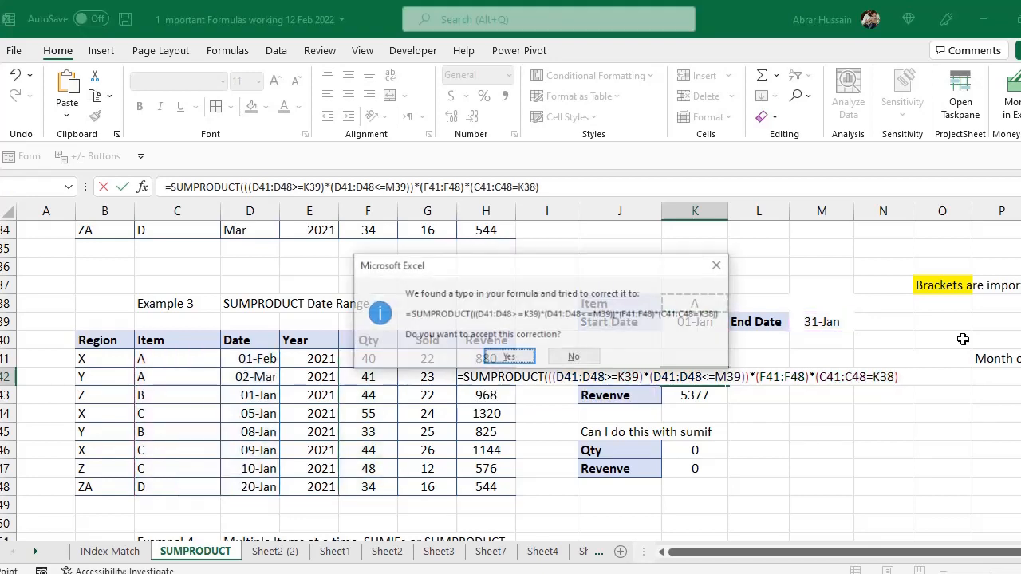
key(Return)
Copy the Item label from J38 into J37 and rename the copy Region.
key(Up)
key(Up)
key(Up)
key(Up)
key(Up)
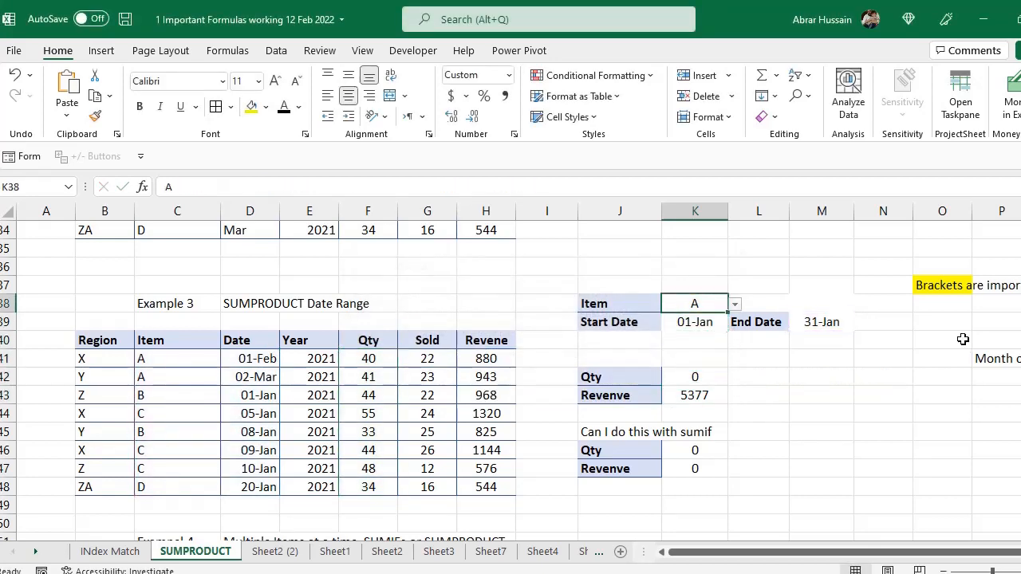
key(Left)
key(ctrl+c)
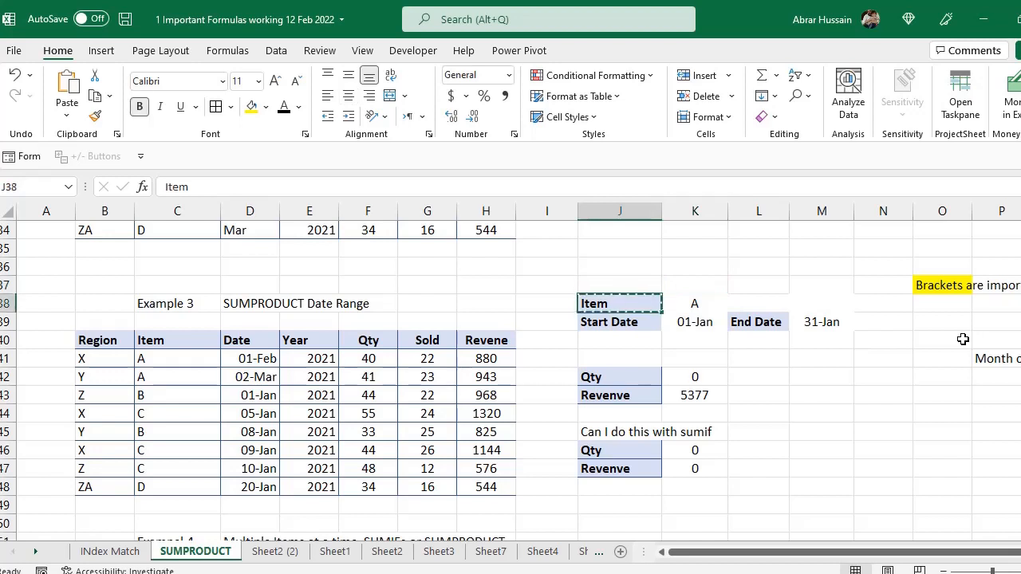
key(Up)
key(ctrl+v)
text(R)
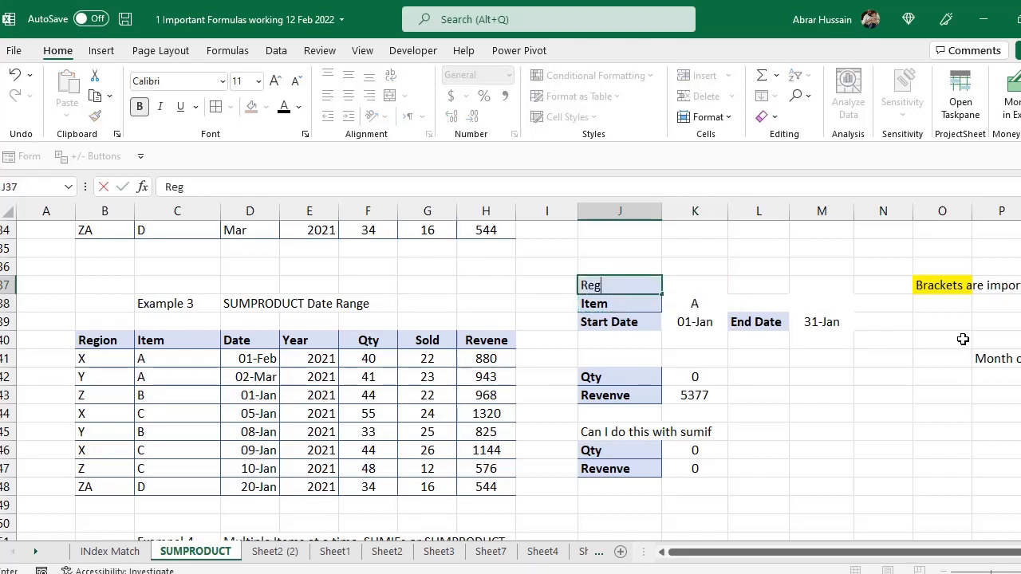
text(egion)
key(Return)
key(Up)
key(Right)
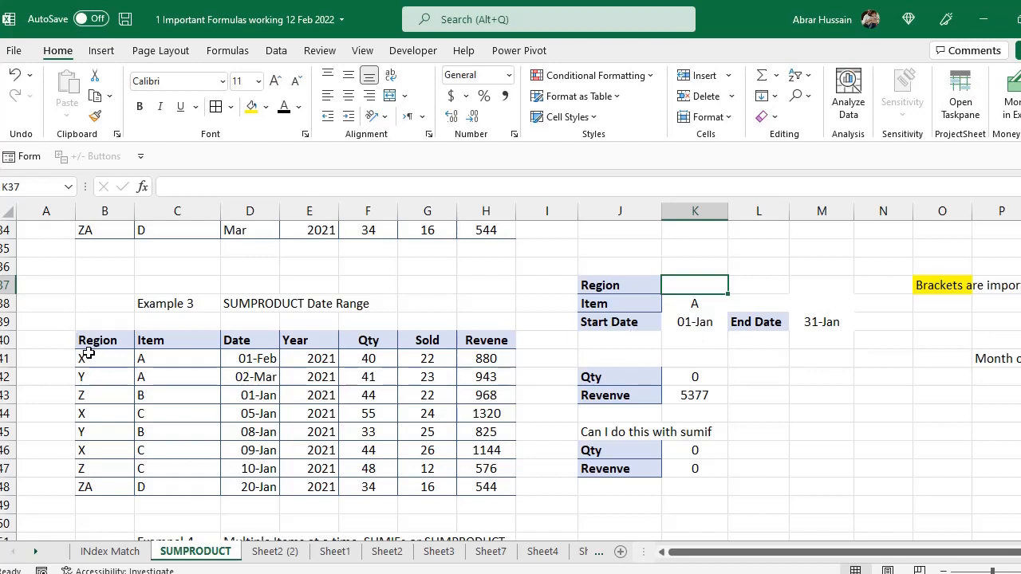
drag(88, 354, 119, 479)
double_click(699, 284)
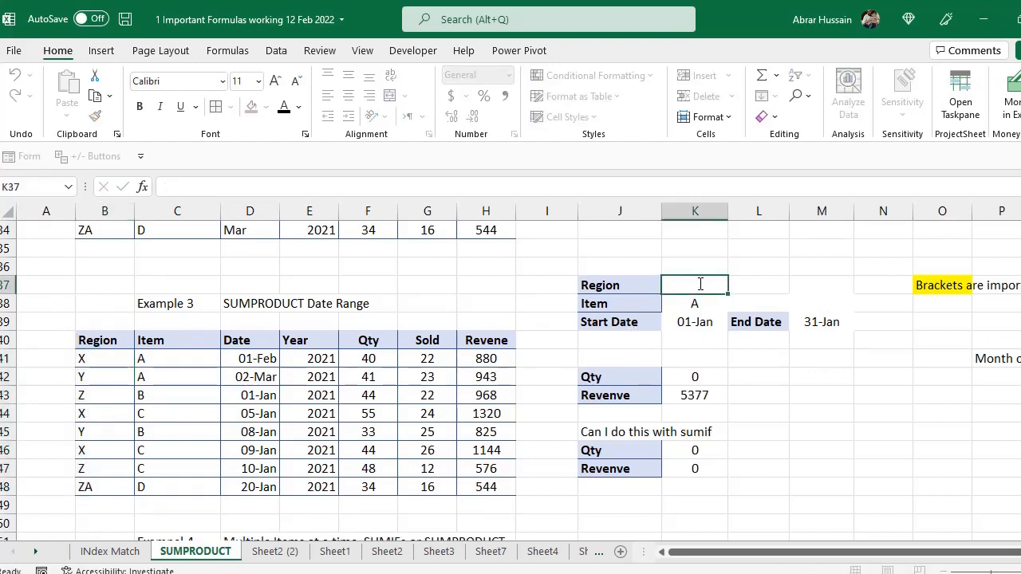
key(Escape)
Add the region condition *(B41:B48=K37) to the end of the K42 formula and enter it.
key(Down)
key(Down)
key(Down)
key(Down)
key(Down)
key(F2)
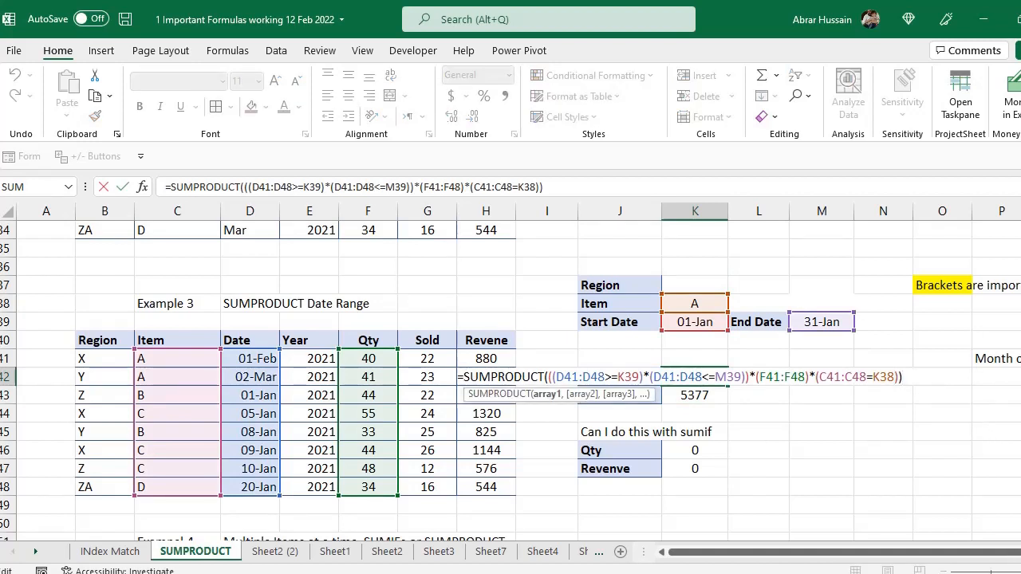
text(*()
drag(92, 364, 83, 485)
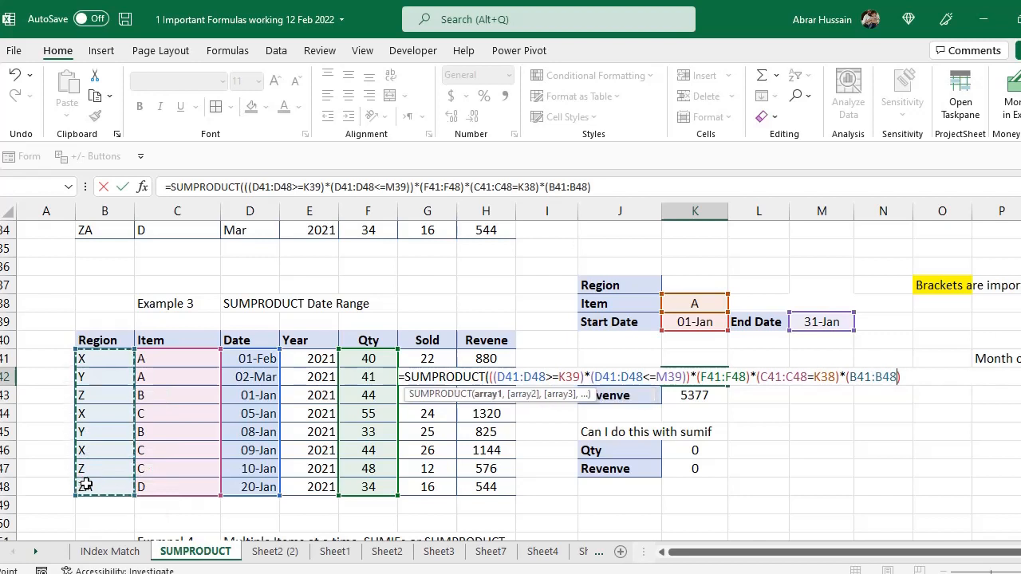
text(=)
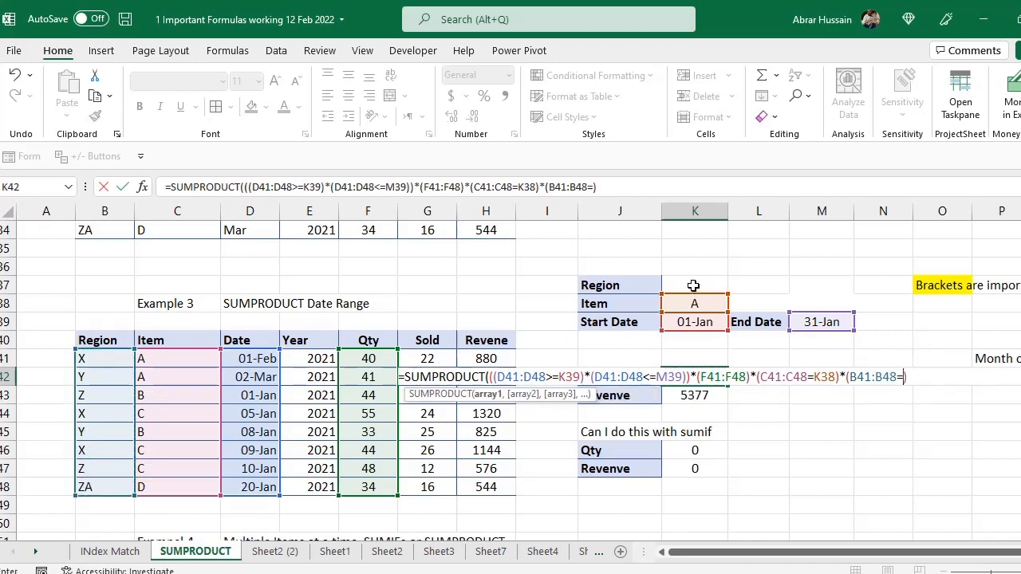
click(679, 283)
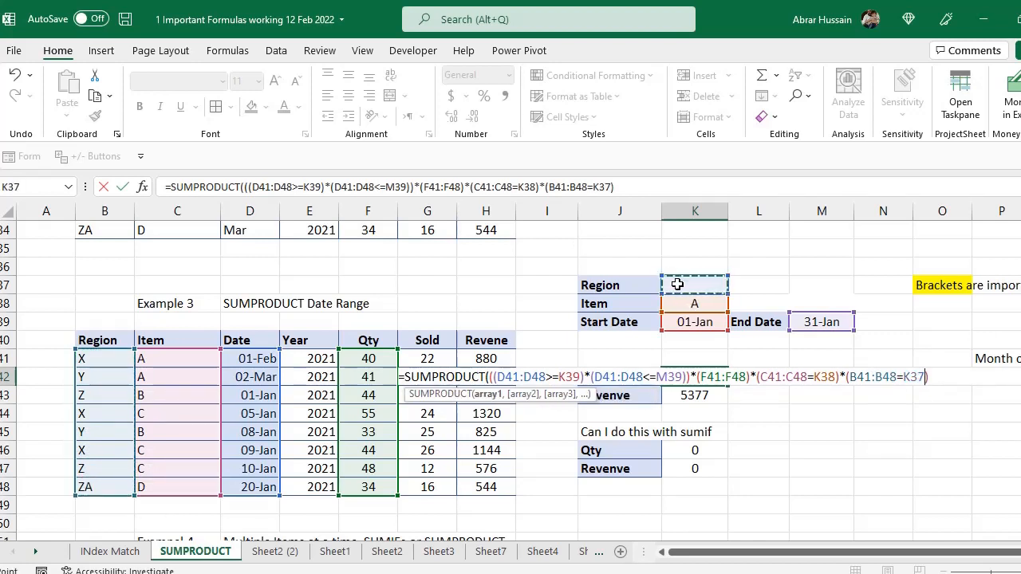
key(Return)
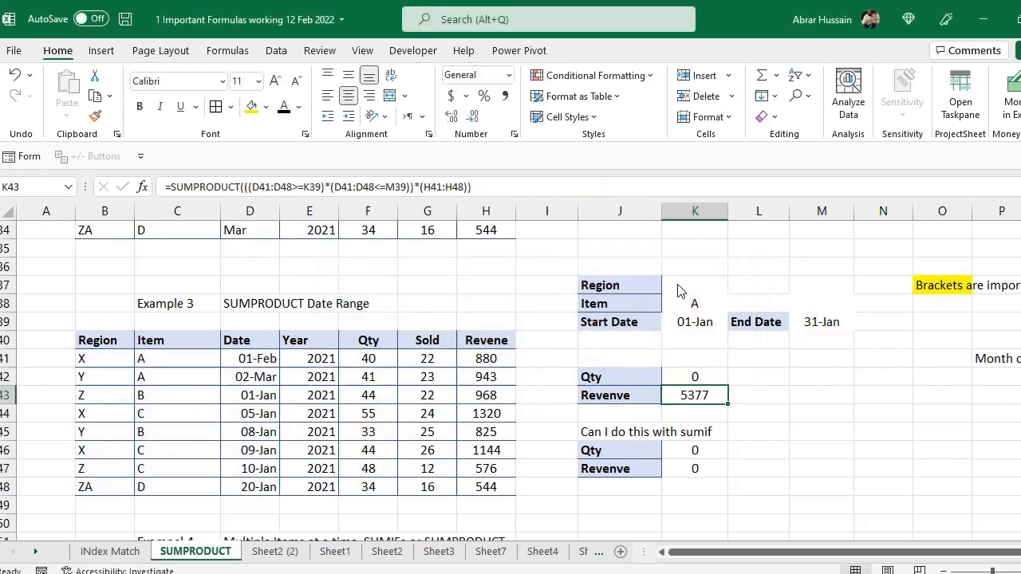
Enter X as the Region criterion in K37.
key(Up)
key(Up)
key(Up)
key(Up)
key(Up)
key(Up)
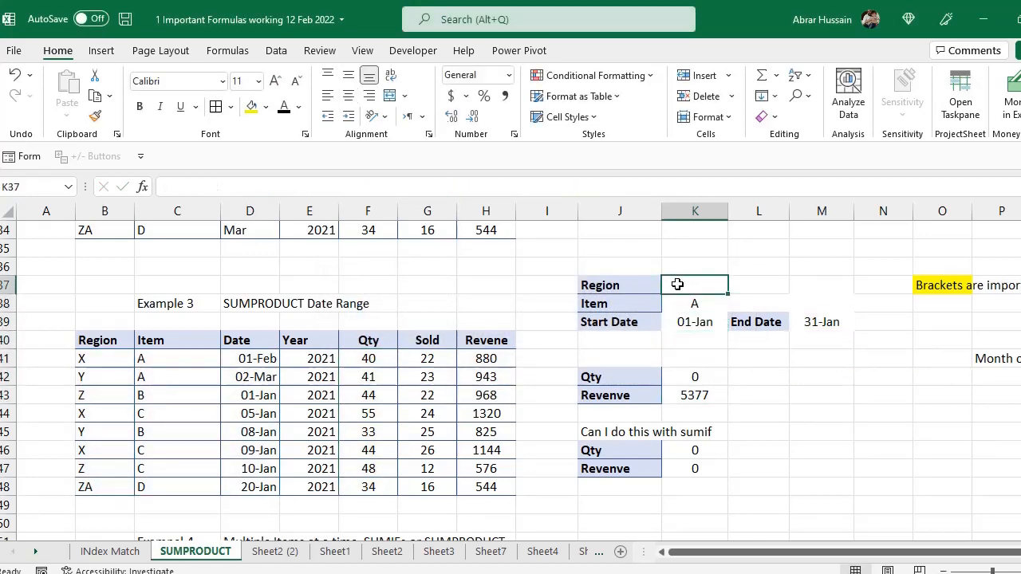
click(96, 360)
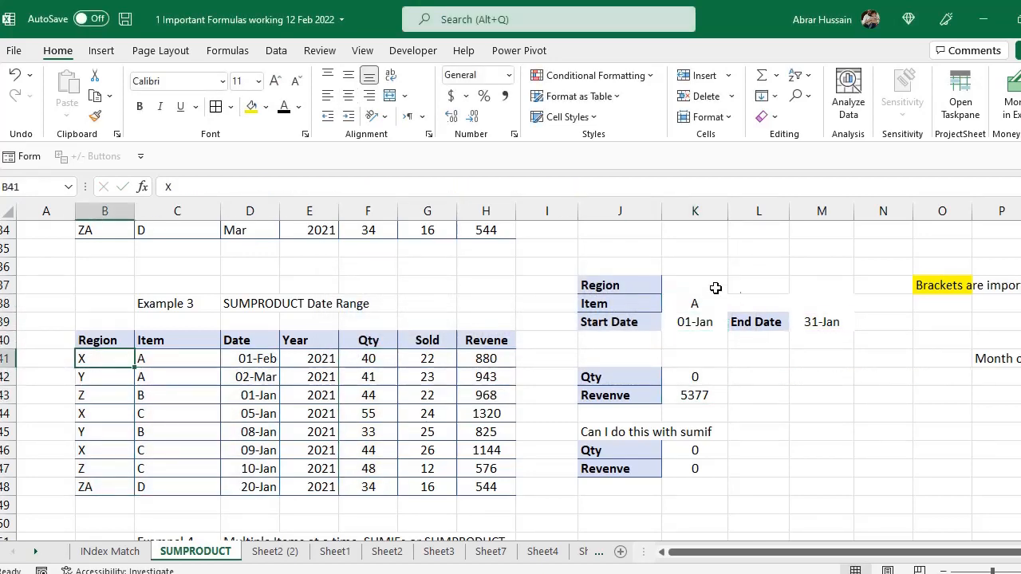
click(701, 284)
text(X)
Change the month of the End Date in M39 so that it is 31-Mar.
click(749, 326)
double_click(814, 327)
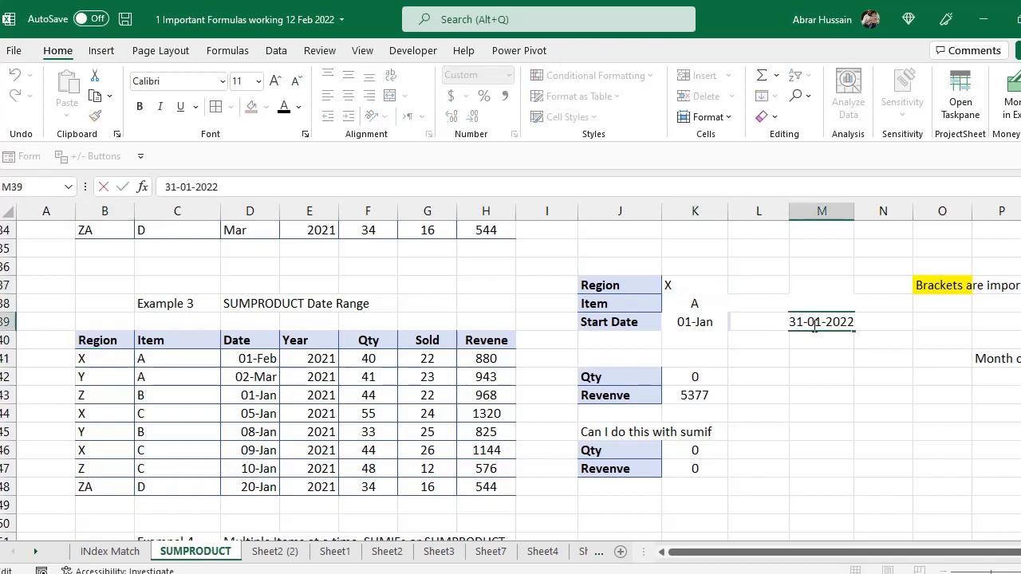
key(BackSpace)
text(3)
key(Return)
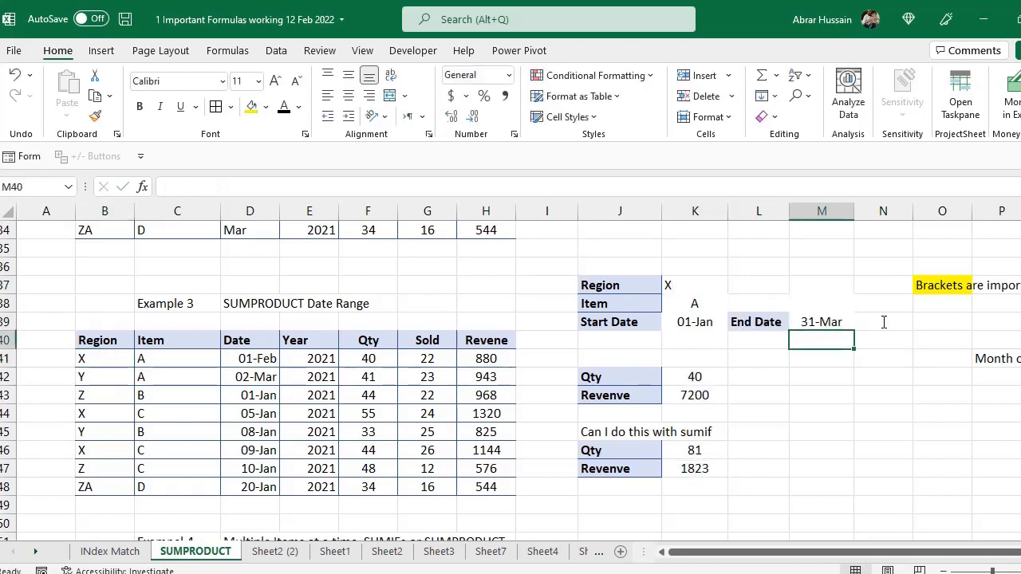
key(Up)
click(682, 288)
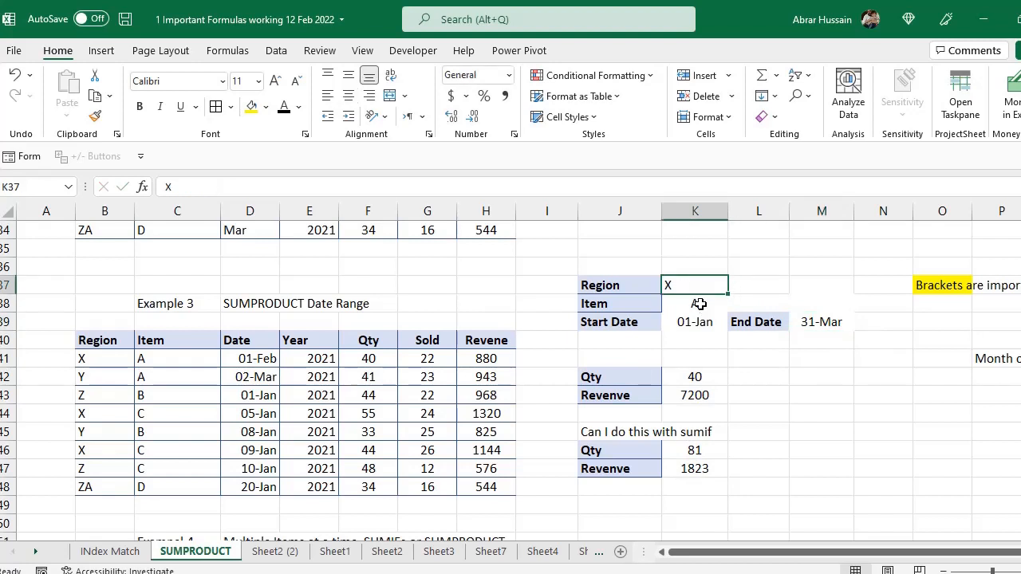
Turn on filtering for the Example 3 table's header row B40:H40.
click(707, 310)
double_click(695, 323)
key(Escape)
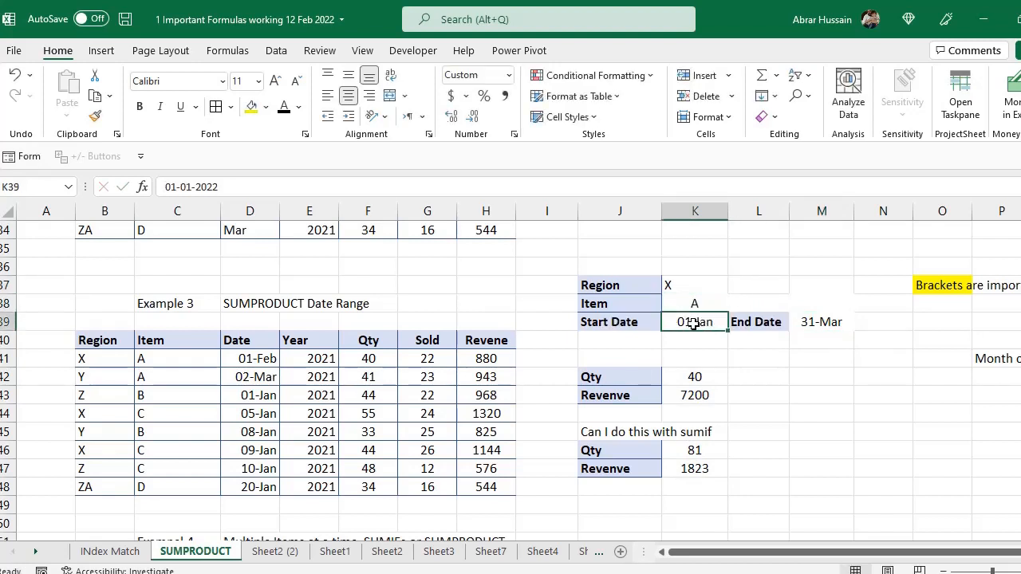
click(823, 324)
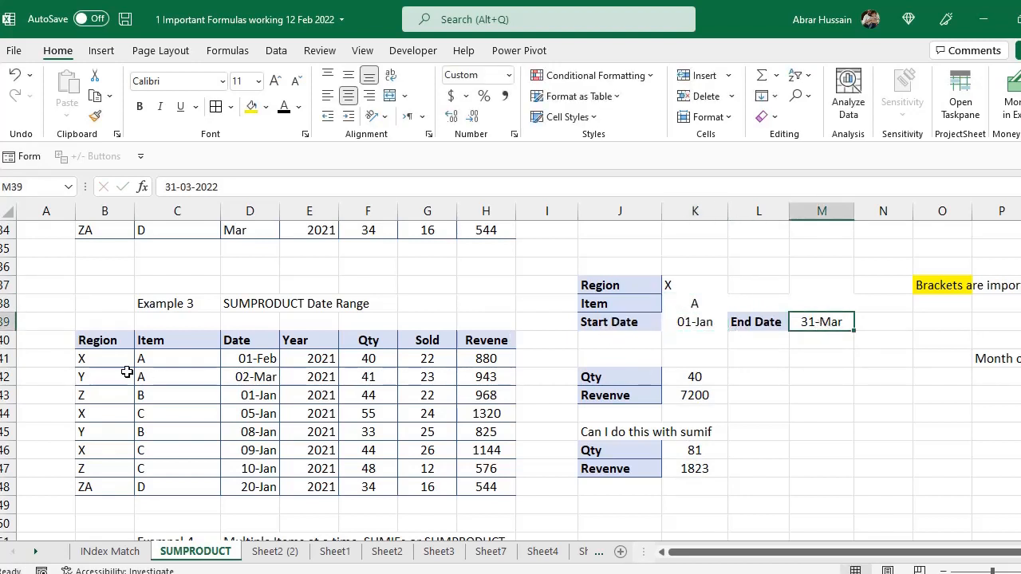
drag(102, 344, 490, 342)
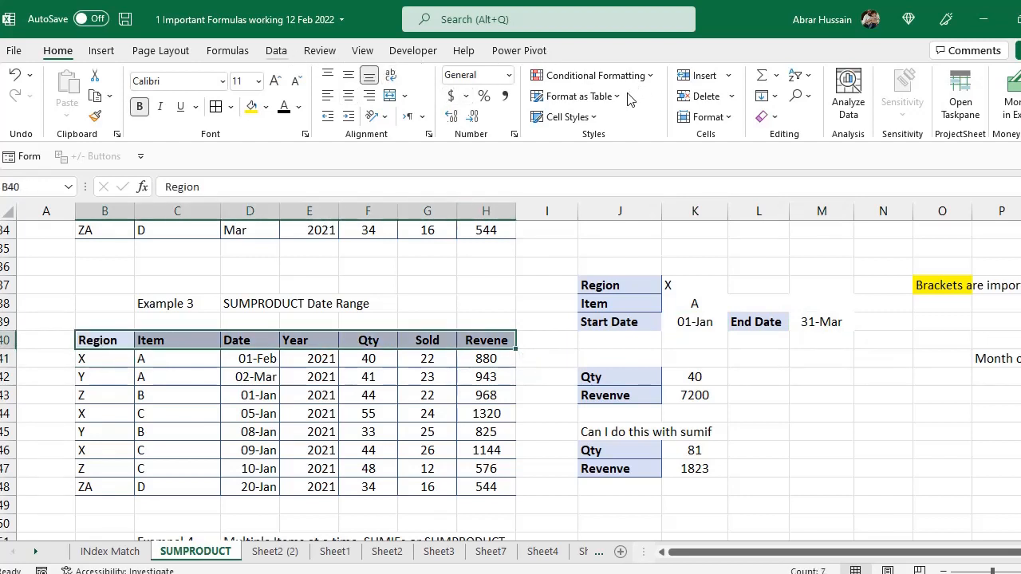
click(276, 51)
click(510, 94)
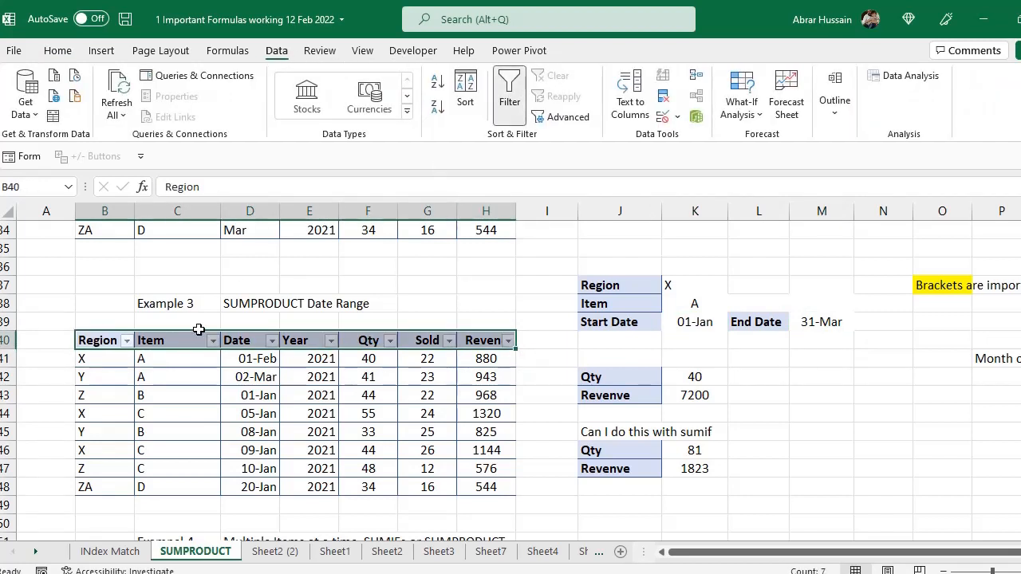
Filter the Example 3 table to show only Region X and Item A.
click(126, 340)
click(196, 410)
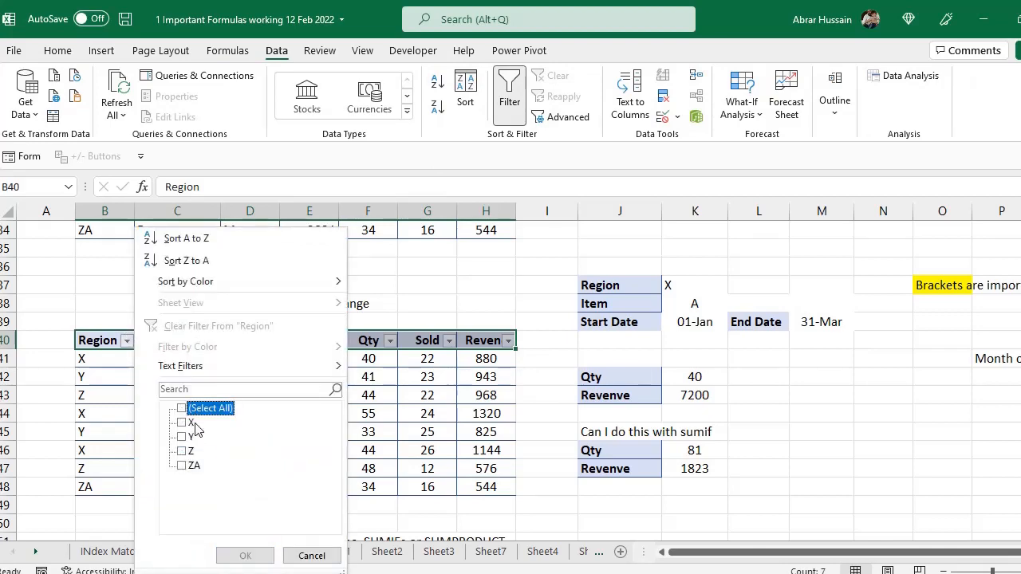
click(193, 423)
click(245, 555)
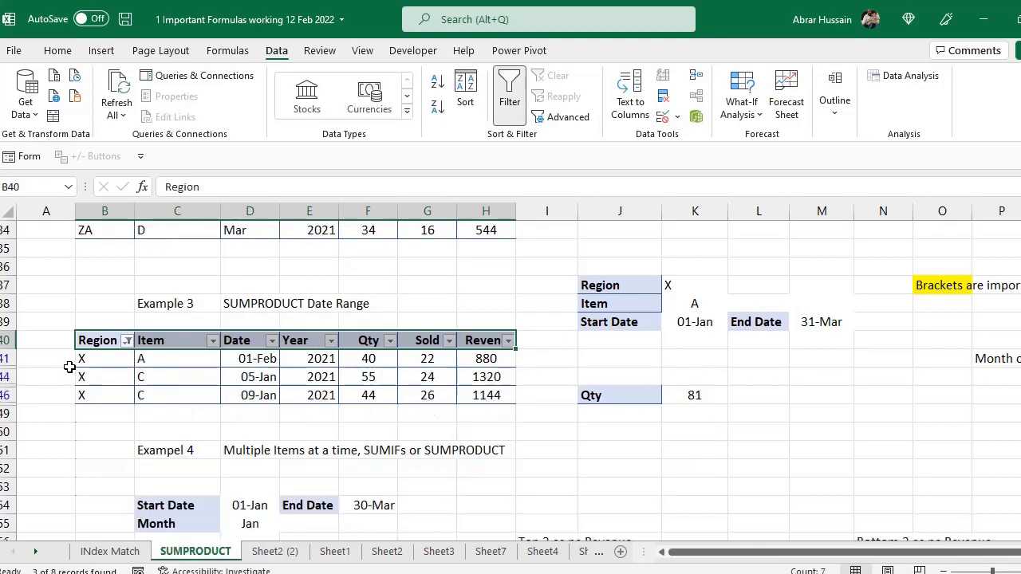
click(213, 342)
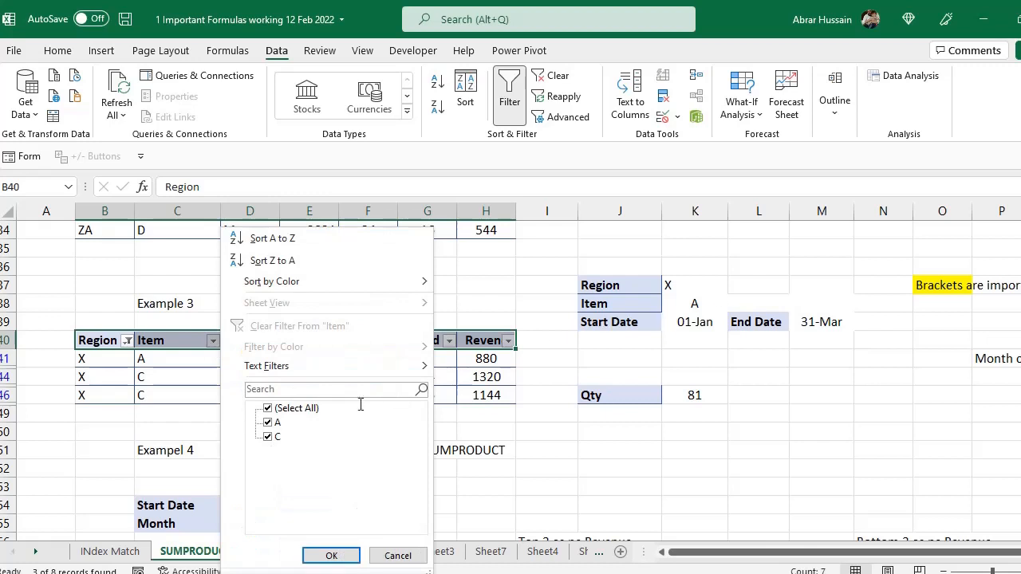
click(271, 409)
click(269, 423)
click(334, 555)
Compare the filtered row's date, quantity and revenue with the date criteria and clear the table's filters.
click(259, 359)
click(685, 320)
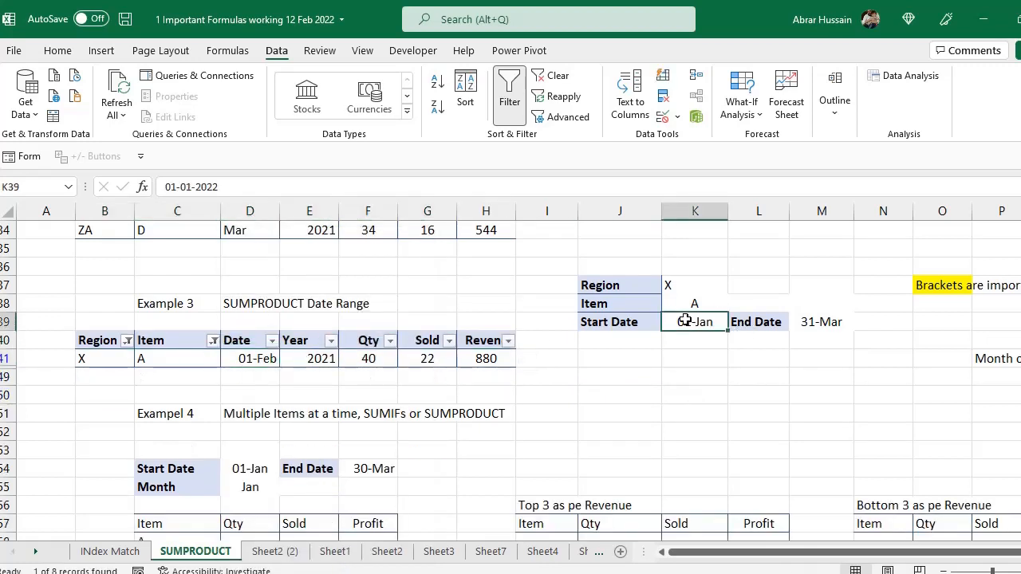
click(823, 322)
click(249, 360)
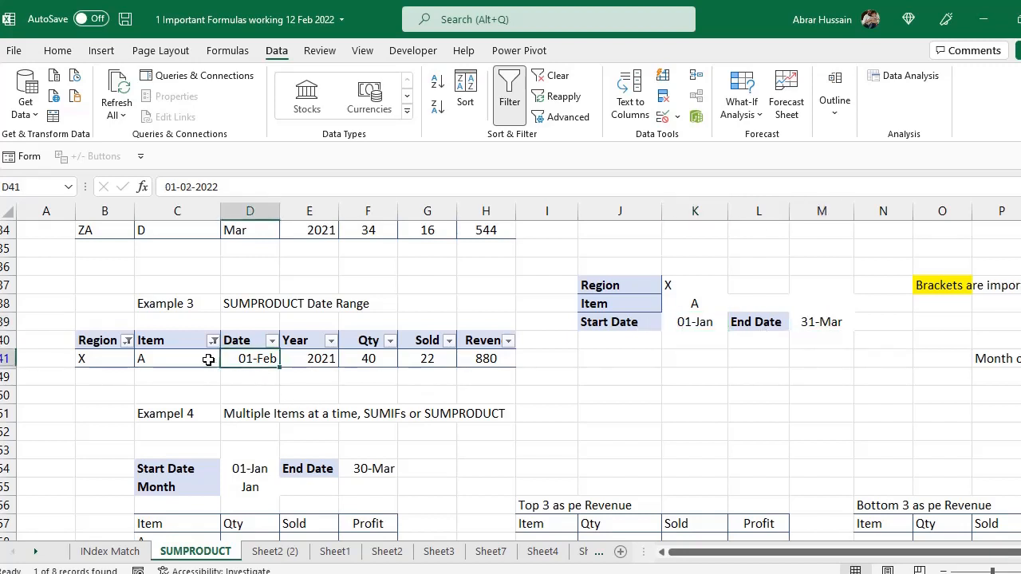
click(384, 359)
ctrl+click(482, 359)
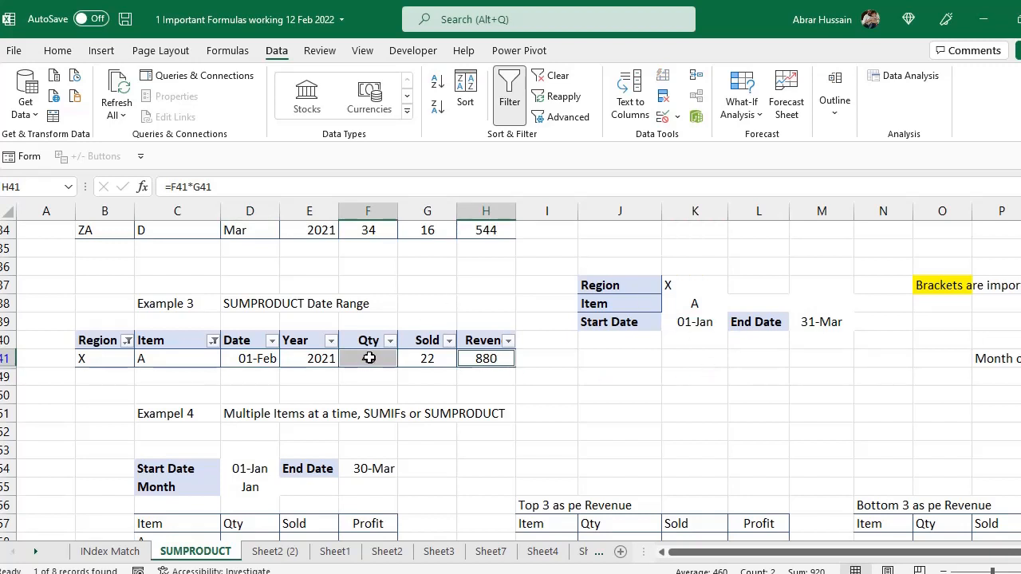
click(554, 75)
Copy the text of the Qty SUMPRODUCT formula in K42 into the Revenue cell K43.
click(710, 382)
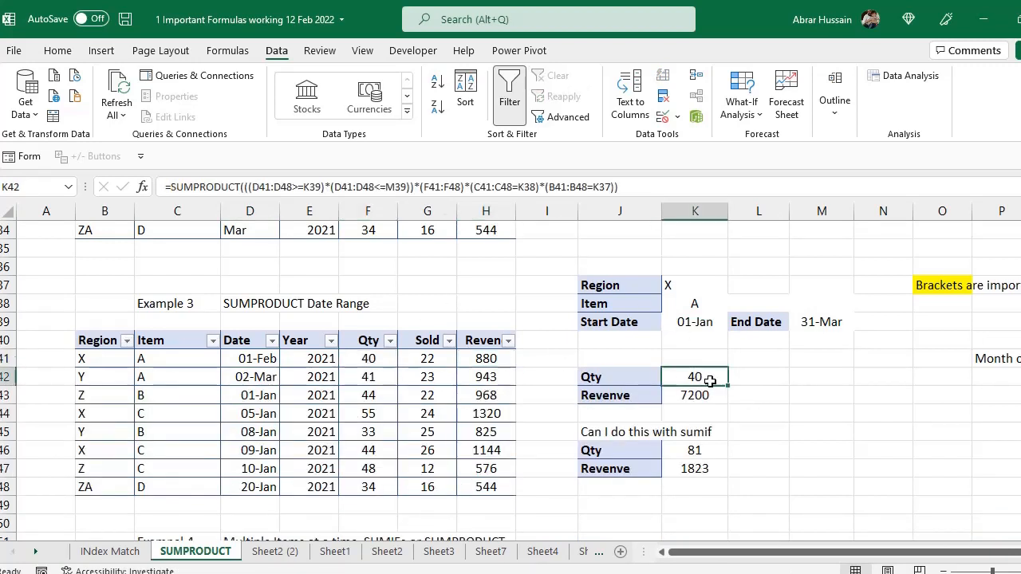
key(F2)
key(F2)
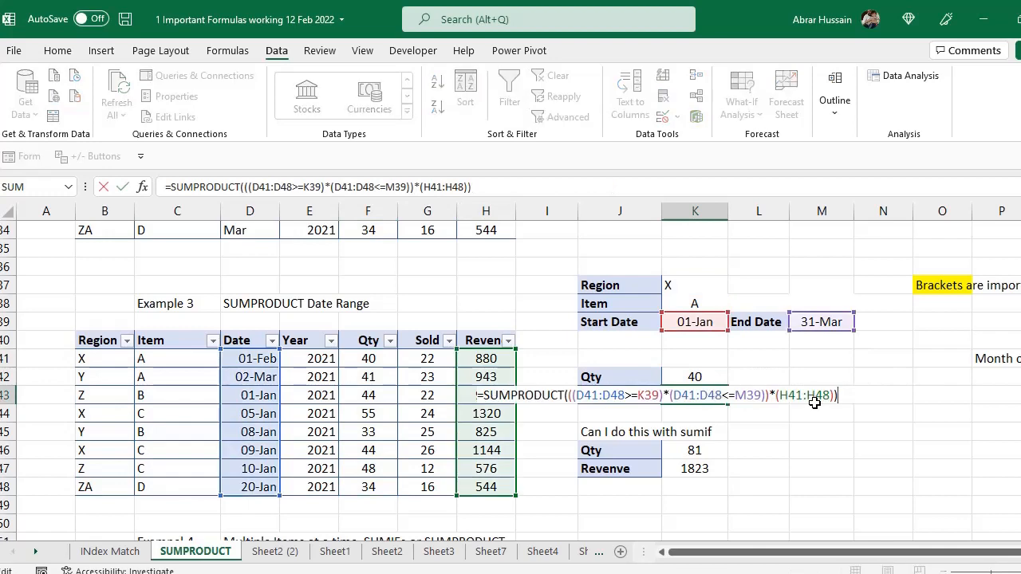
key(Escape)
double_click(723, 375)
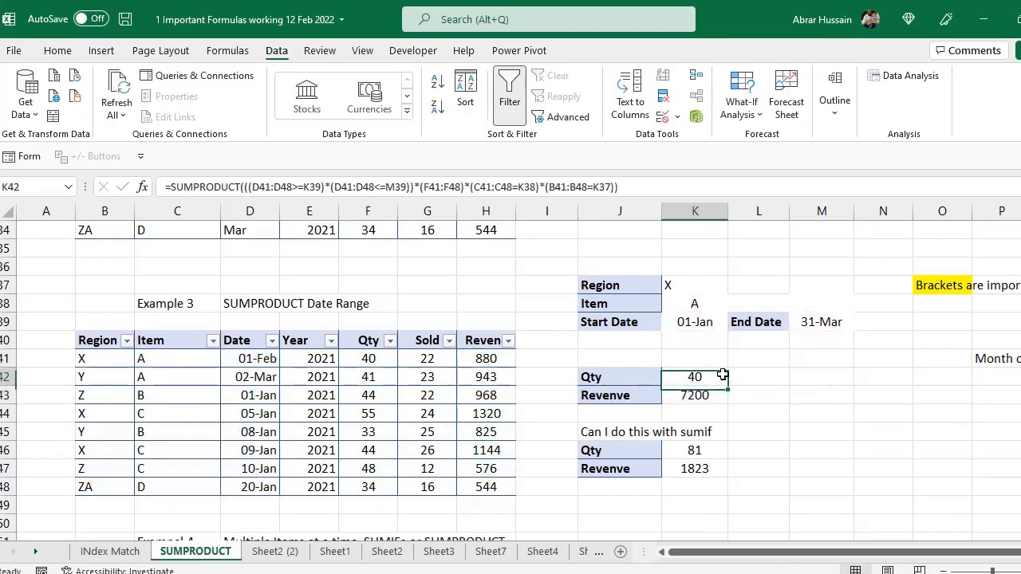
drag(956, 380, 307, 380)
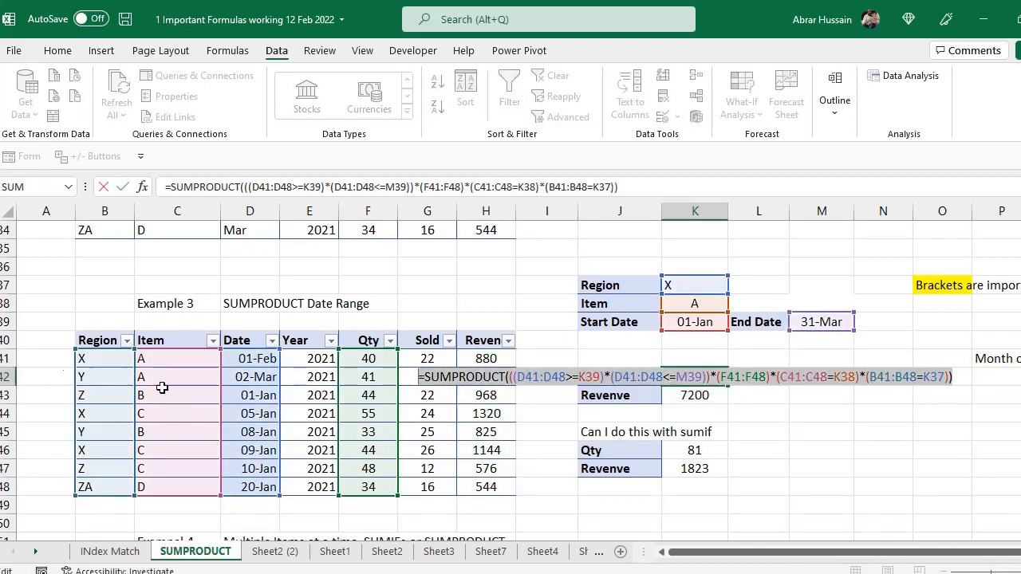
key(Escape)
click(695, 395)
text(=SUMPRODUCT(((D41:D48>=K39)*(D41:D48<=M39))*(F41:F48)*(C41:C48=K38)*(B41:B48=K37)))
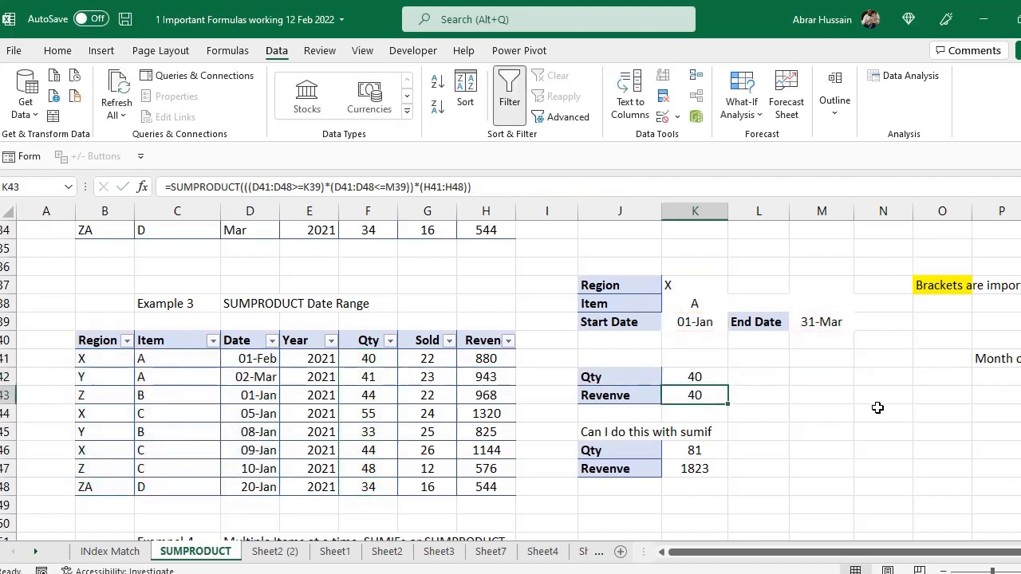
Change the summed range in the K43 formula to the revenue column H41:H48 and enter it.
key(F2)
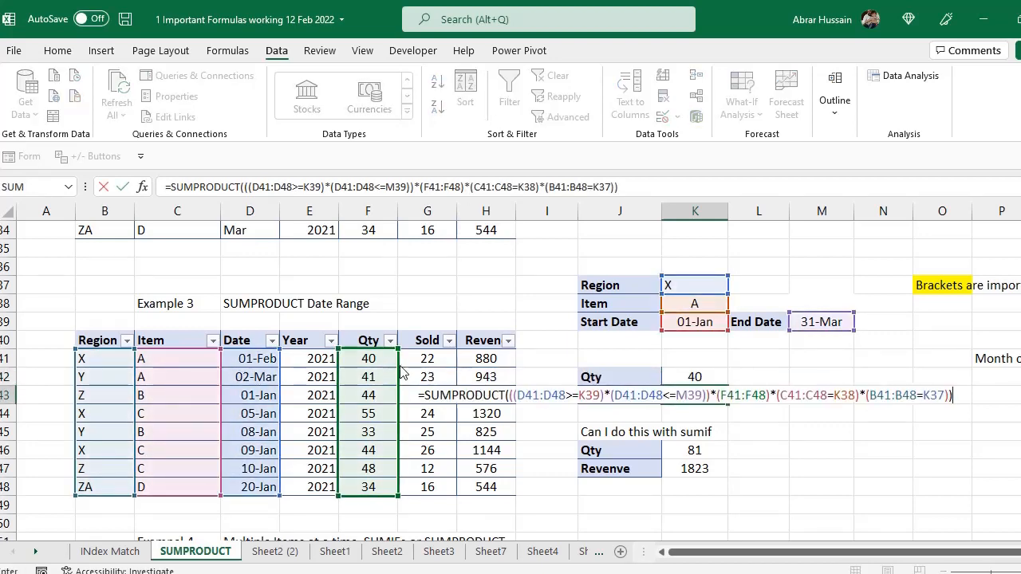
drag(394, 364, 512, 364)
key(Return)
key(Up)
key(F2)
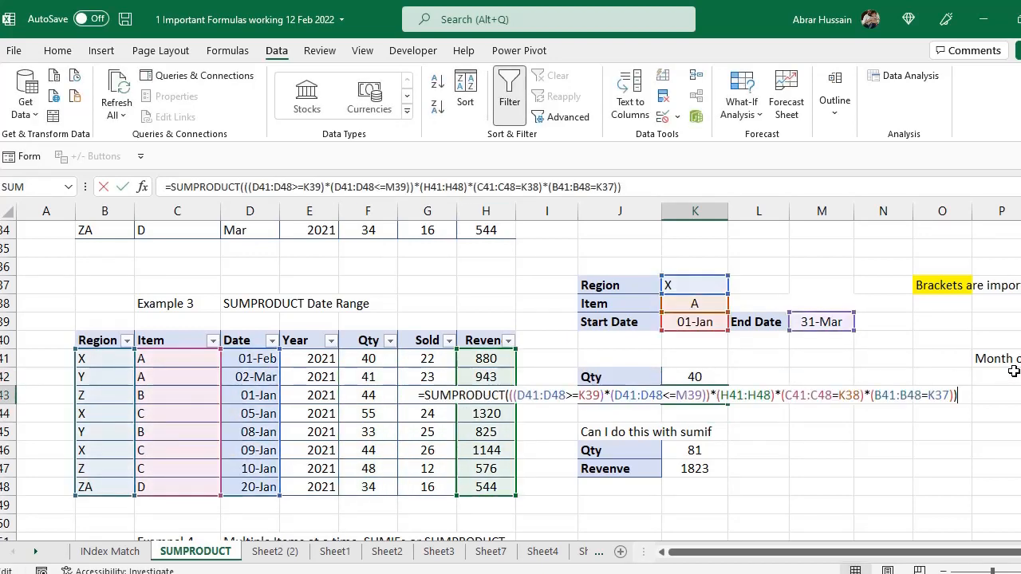
key(Escape)
key(F2)
key(Escape)
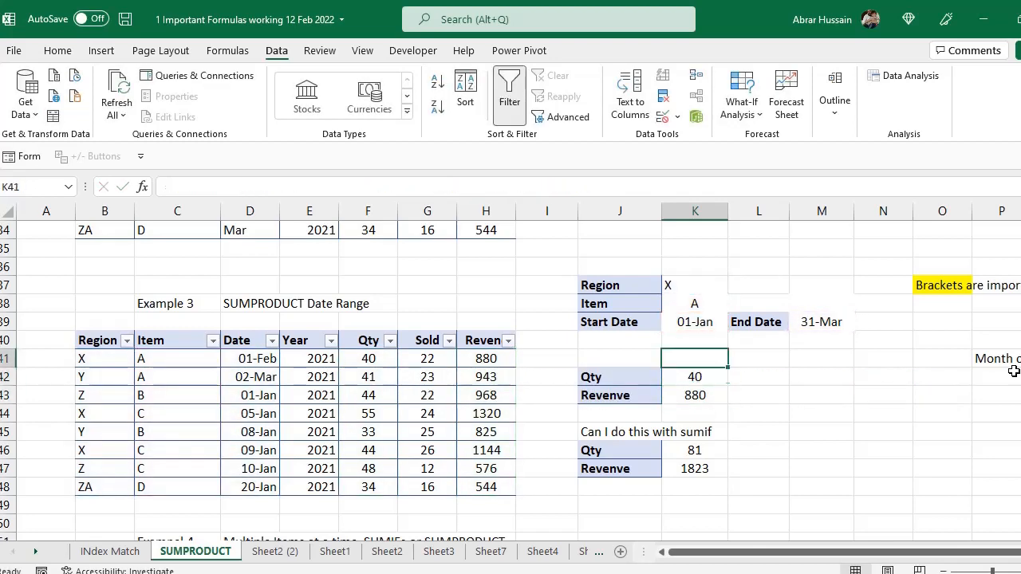
Center the criteria values in K37:K39 horizontally.
key(Up)
key(Up)
key(Up)
key(Up)
key(Up)
key(Up)
key(shift+Down)
key(shift+Down)
click(57, 51)
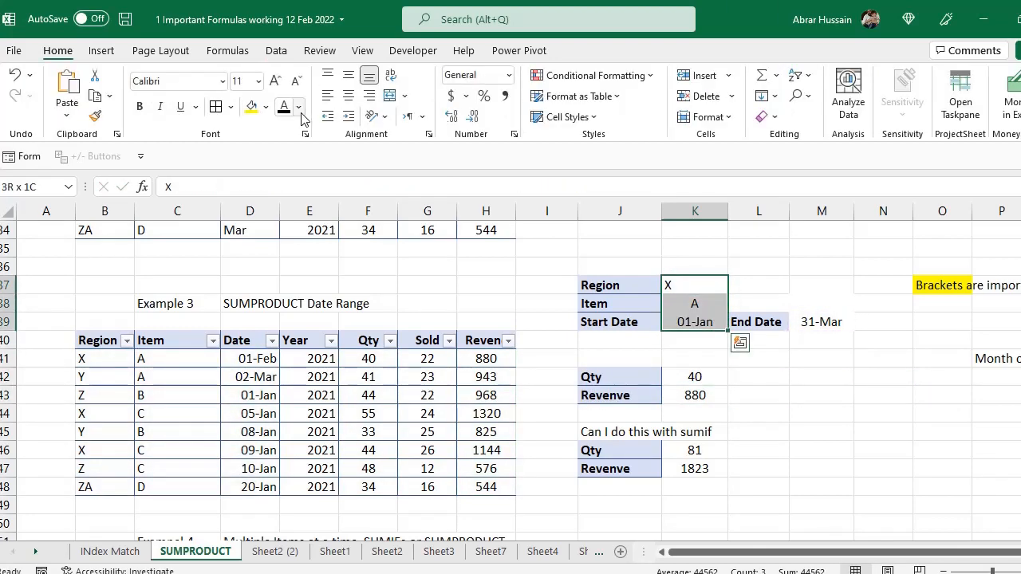
click(348, 96)
Review the Region, Item, Start Date and End Date criteria cells used by the formulas.
click(614, 286)
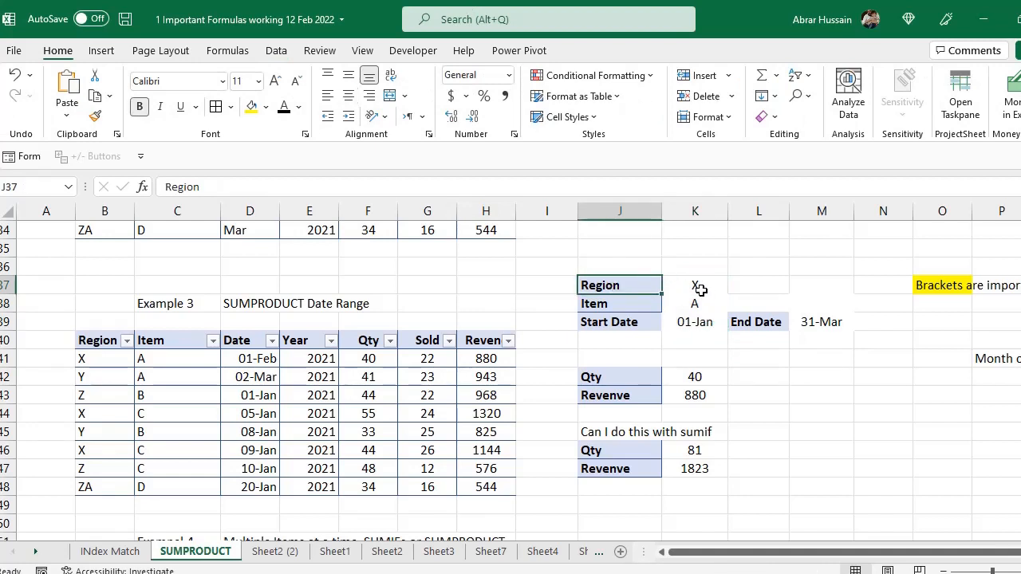
click(701, 287)
click(622, 321)
click(706, 323)
click(811, 327)
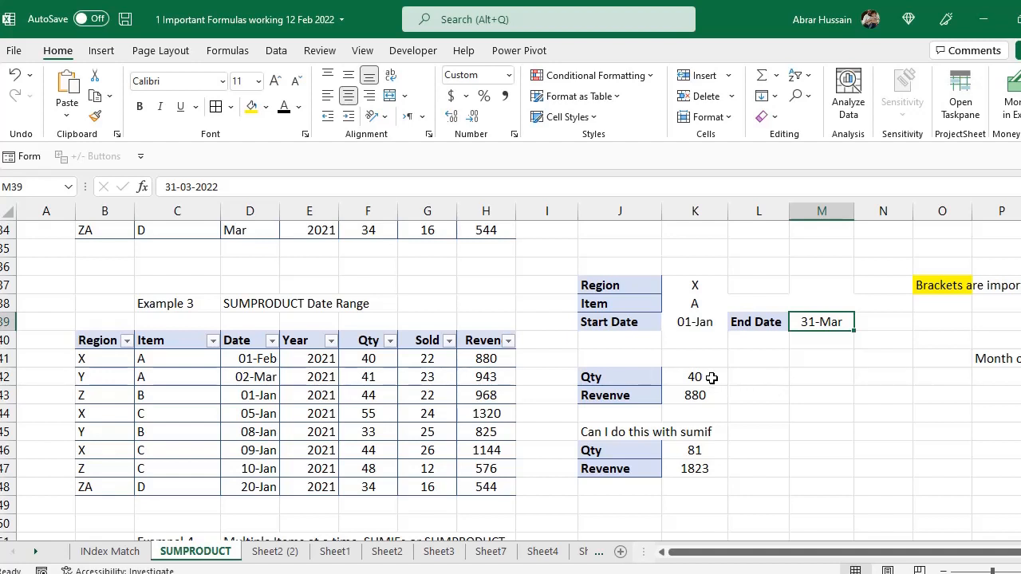
click(611, 305)
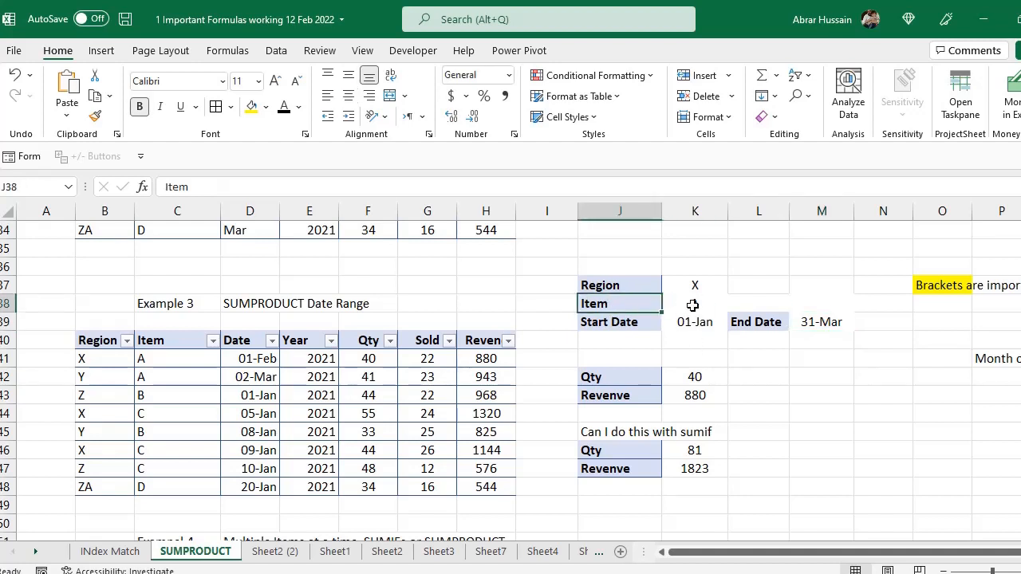
key(Right)
key(Right)
key(Right)
key(Right)
key(Right)
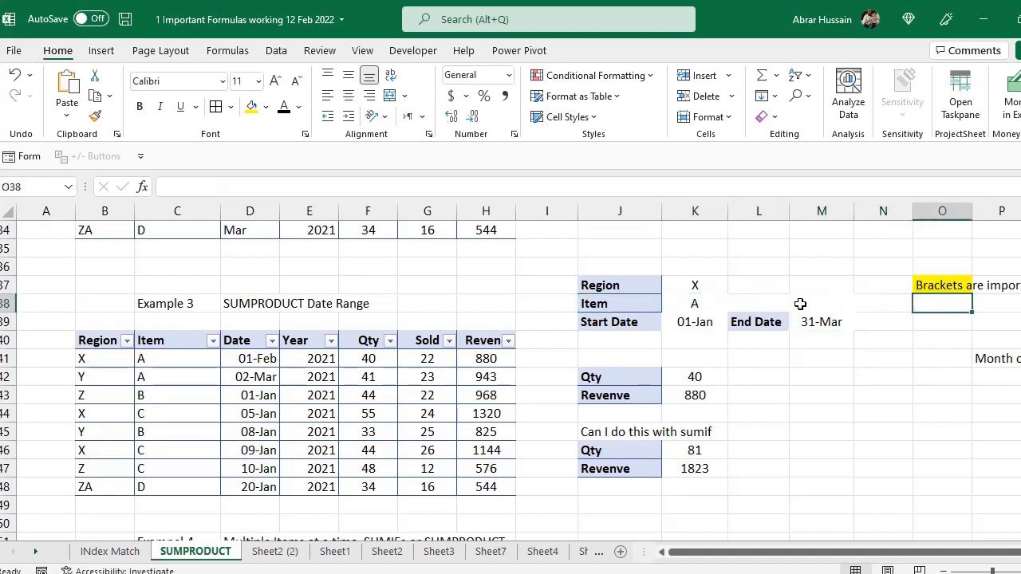
key(Left)
key(Left)
key(Left)
key(Left)
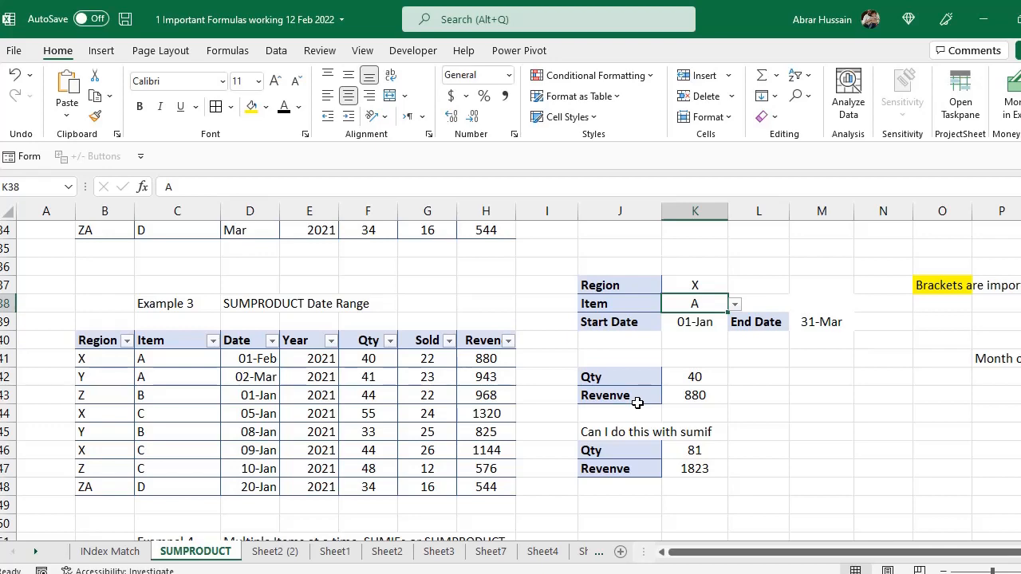
Examine the SUMIFS formula in K46 and compare its conditions with the SUMPRODUCT formula in K42.
scroll(637, 403, down, 1)
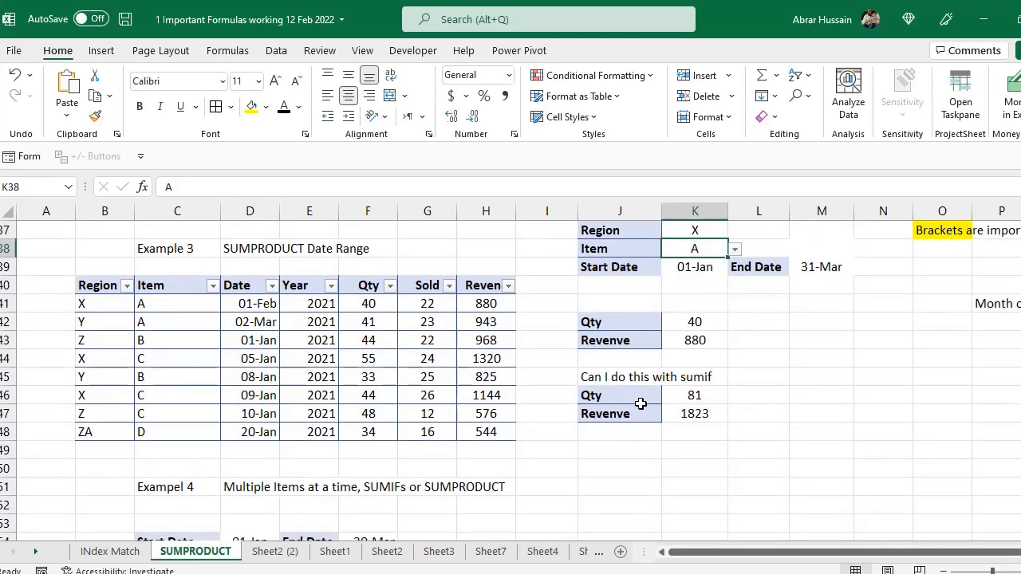
scroll(641, 404, up, 1)
click(694, 450)
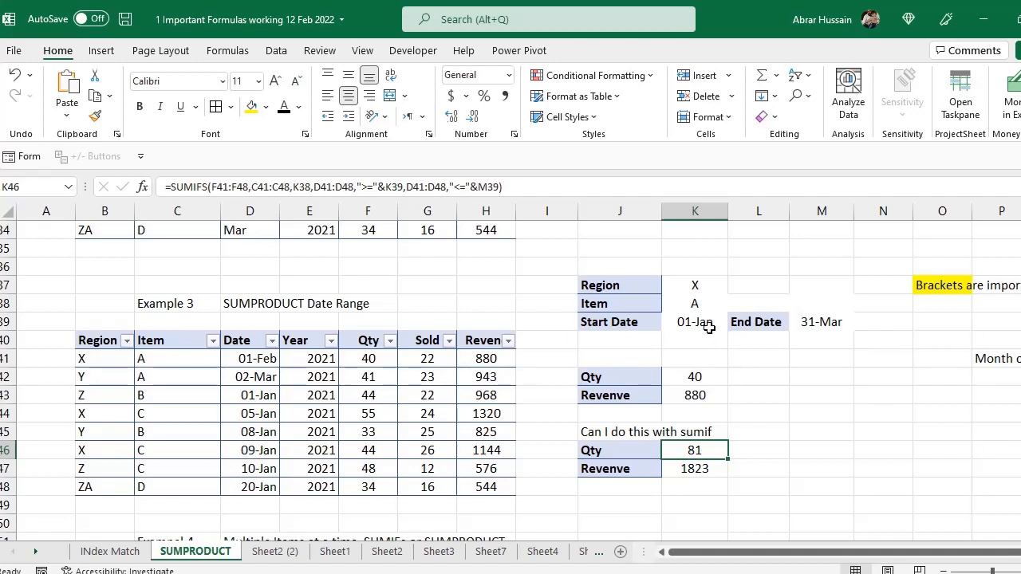
click(704, 377)
double_click(704, 377)
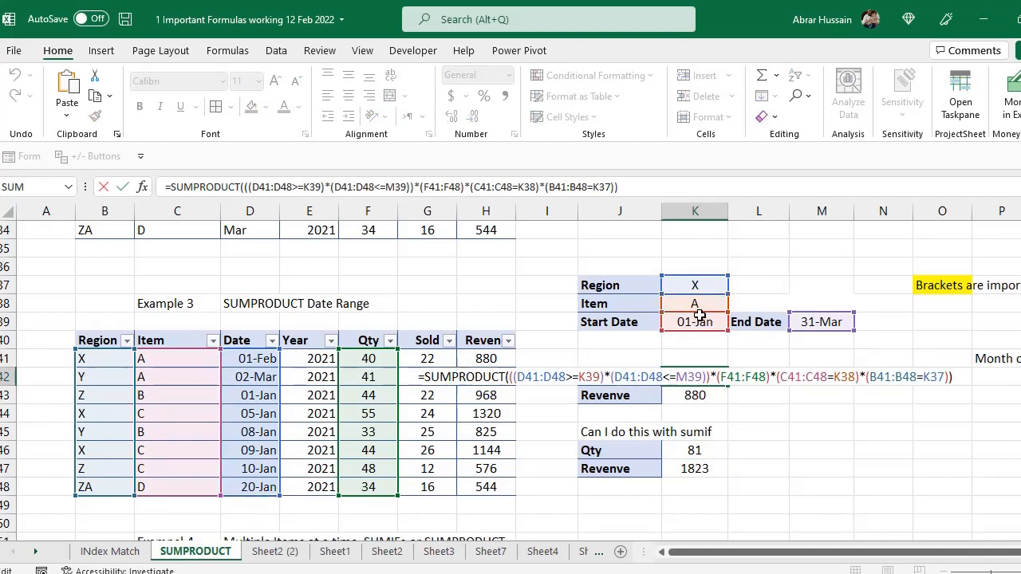
key(Escape)
Move the K46:K47 formulas to Q46:Q47 and begin a new SUMIFS formula in K46 with sum range F41:F48.
click(706, 451)
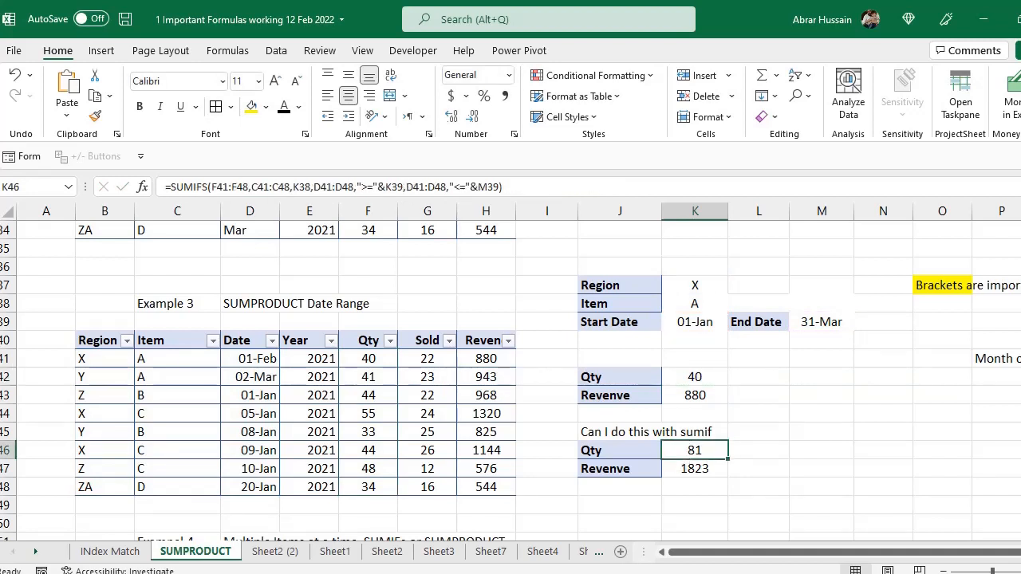
scroll(644, 399, down, 1)
text(=SUMIFs()
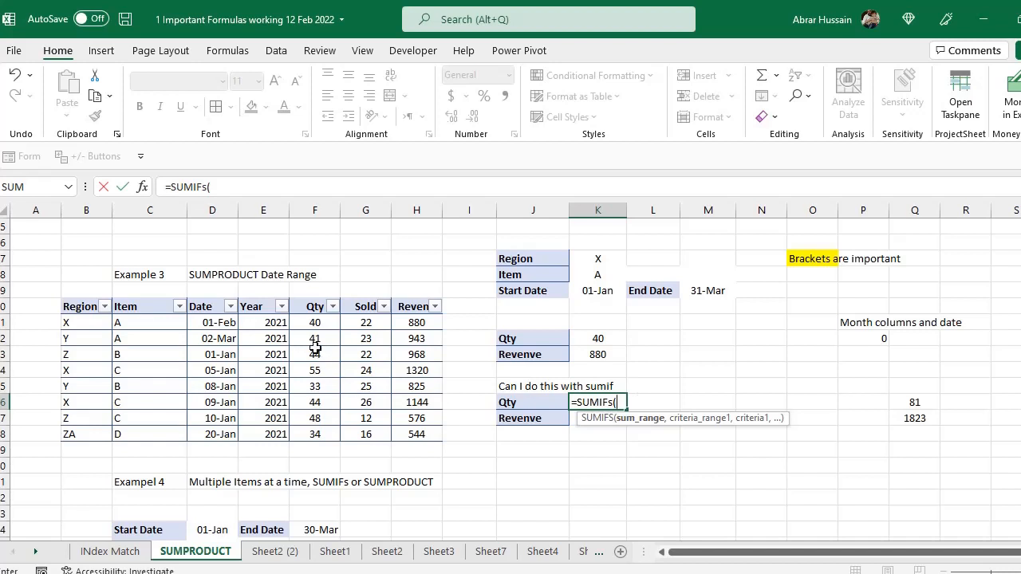
drag(323, 323, 309, 435)
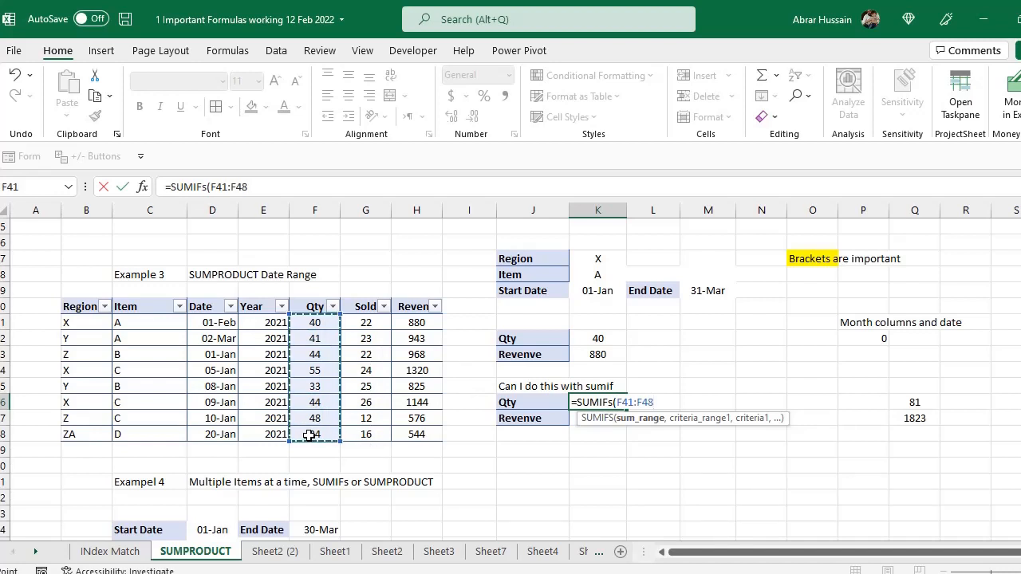
text(,)
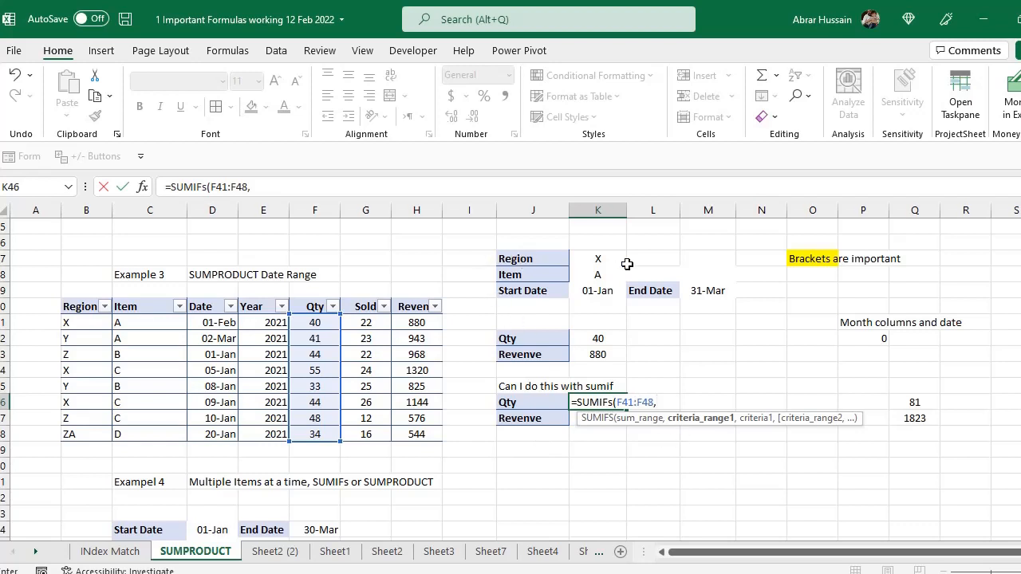
Add criteria pairs B41:B48 with K37 for region and C41:C48 with K38 for item to the K46 SUMIFS formula.
drag(72, 323, 75, 429)
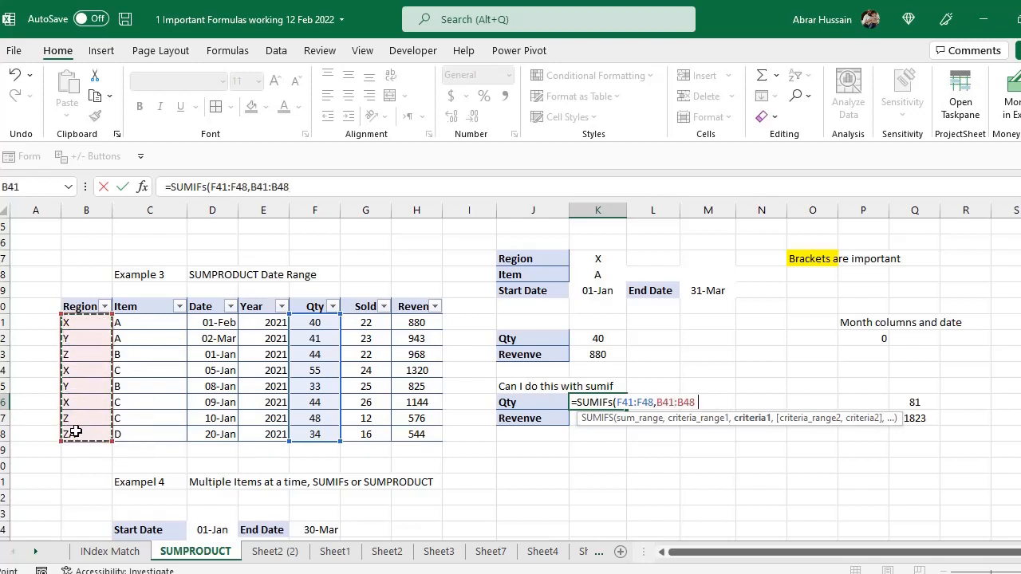
text(,)
click(581, 260)
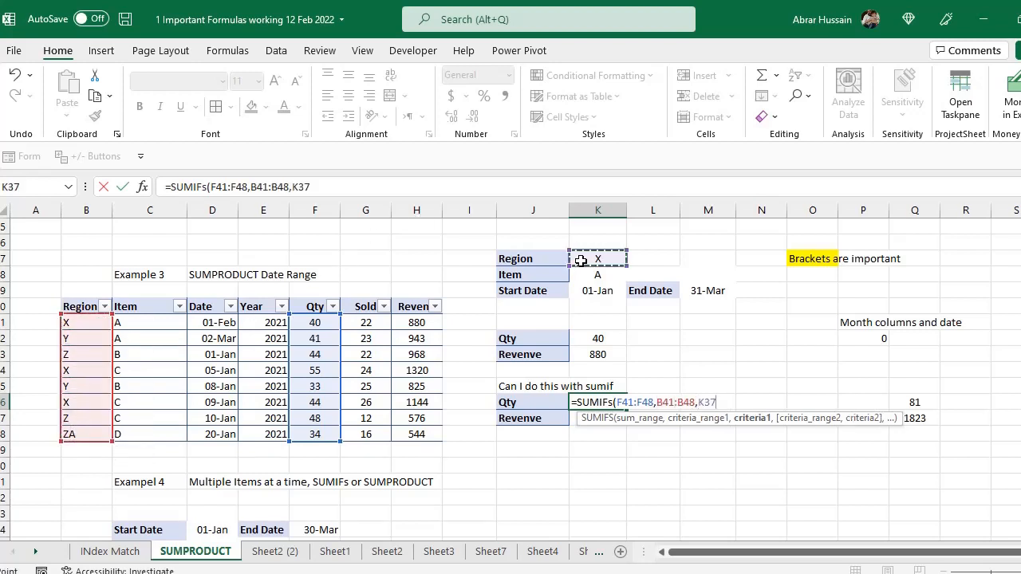
text(,)
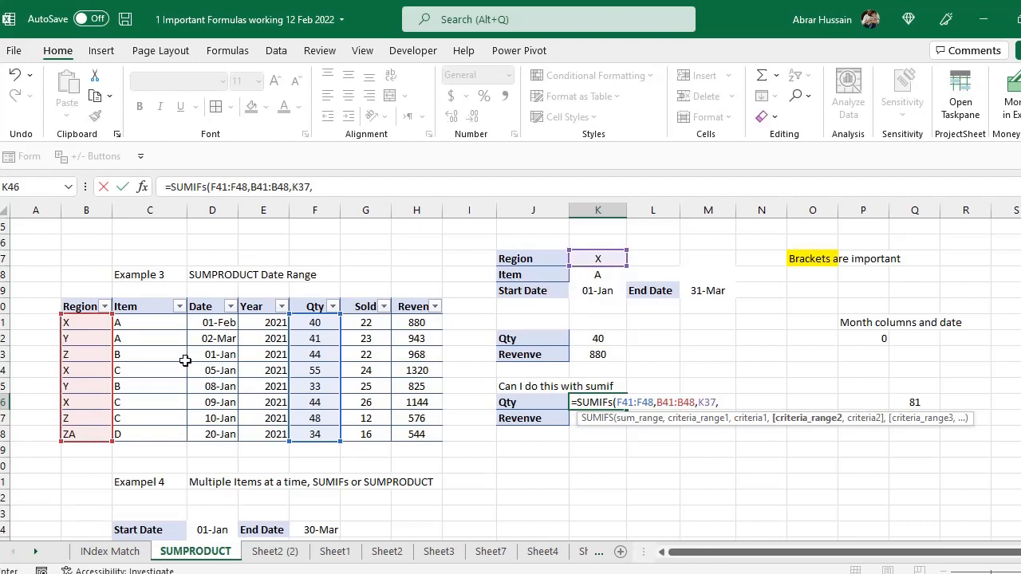
drag(141, 322, 147, 439)
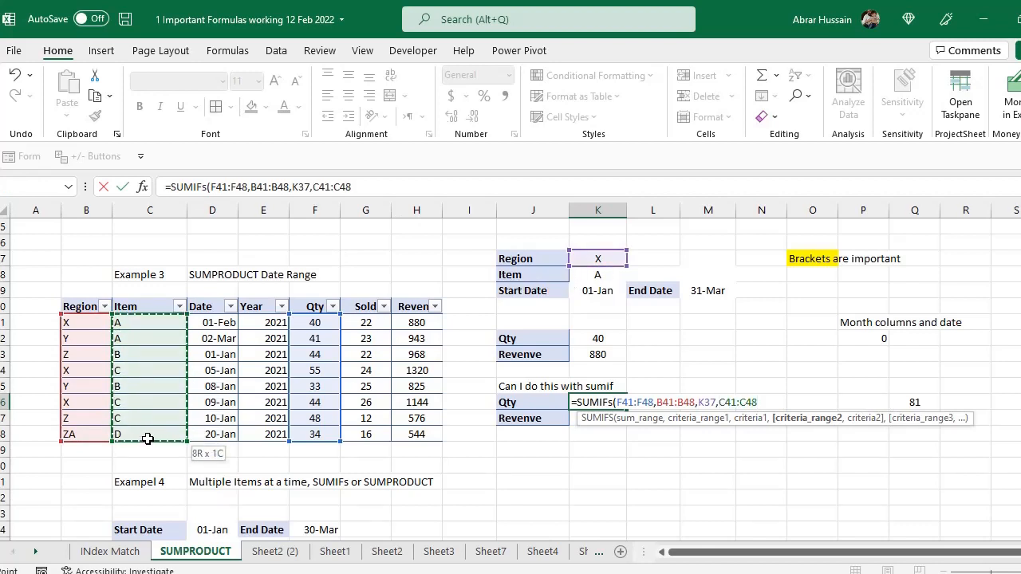
text(,)
click(596, 274)
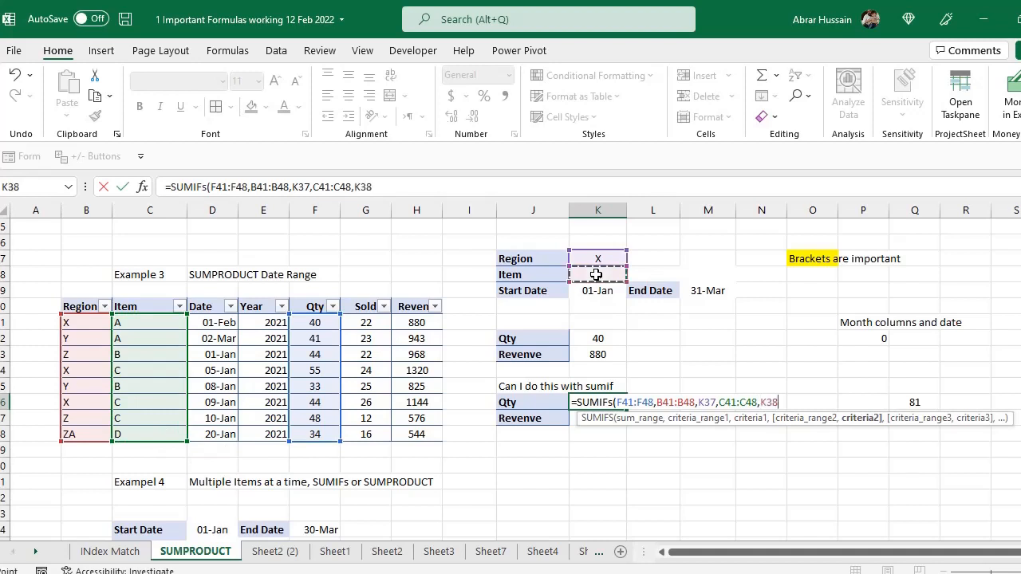
text(,)
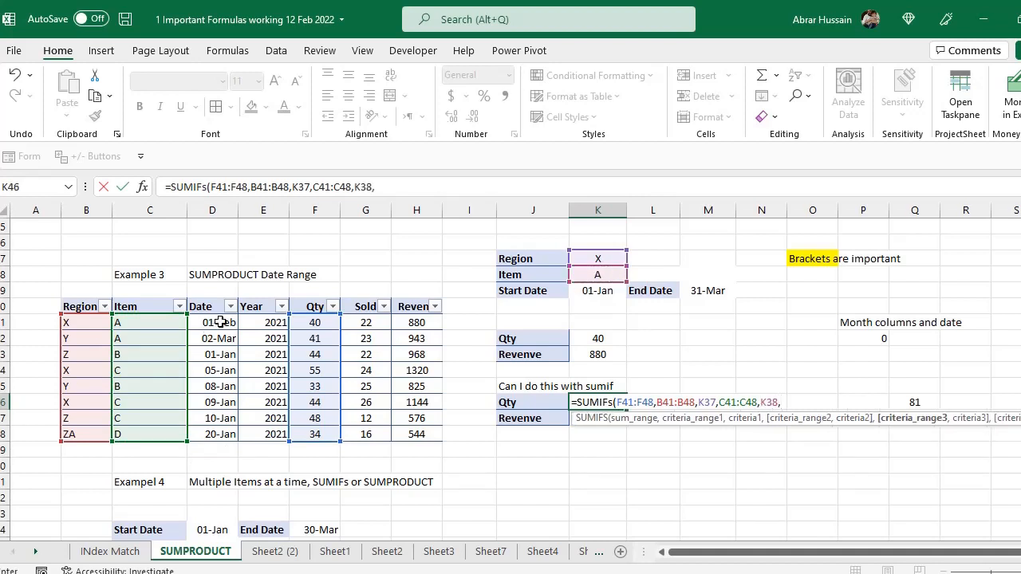
Add the start date condition to the formula, using range D41:D48 and criterion ">="&K39.
drag(217, 322, 208, 426)
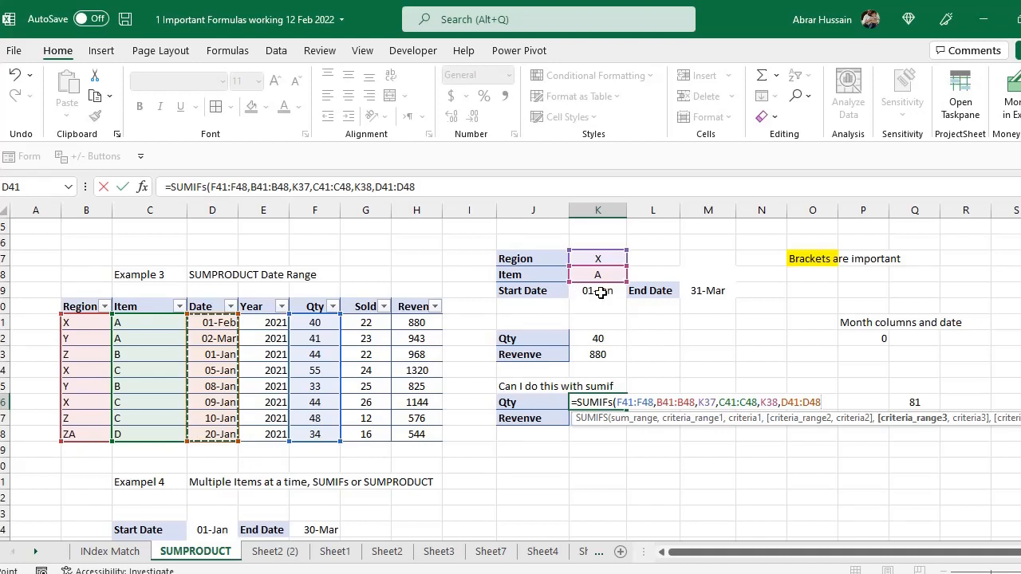
text(,">=)
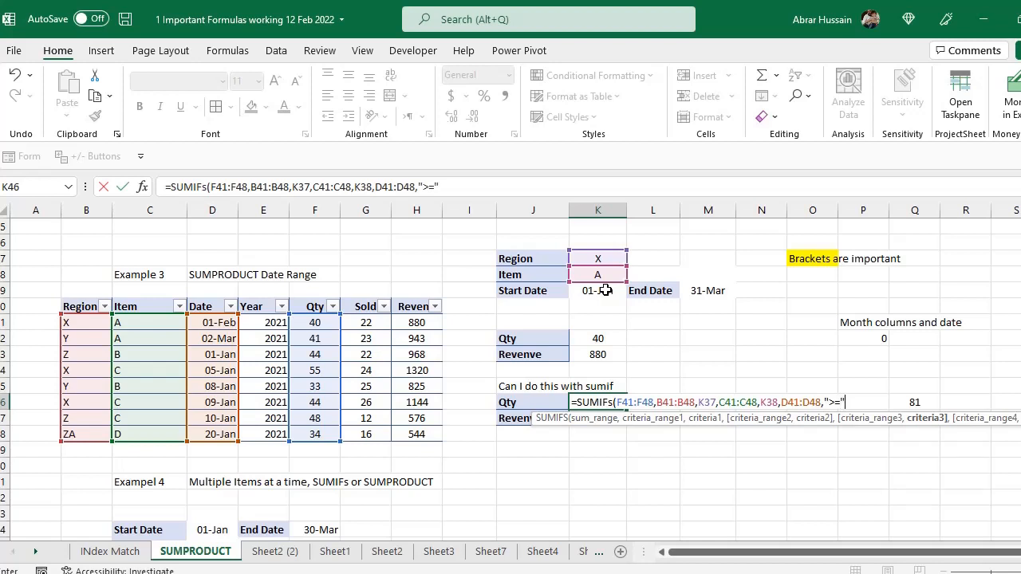
text(&)
click(602, 291)
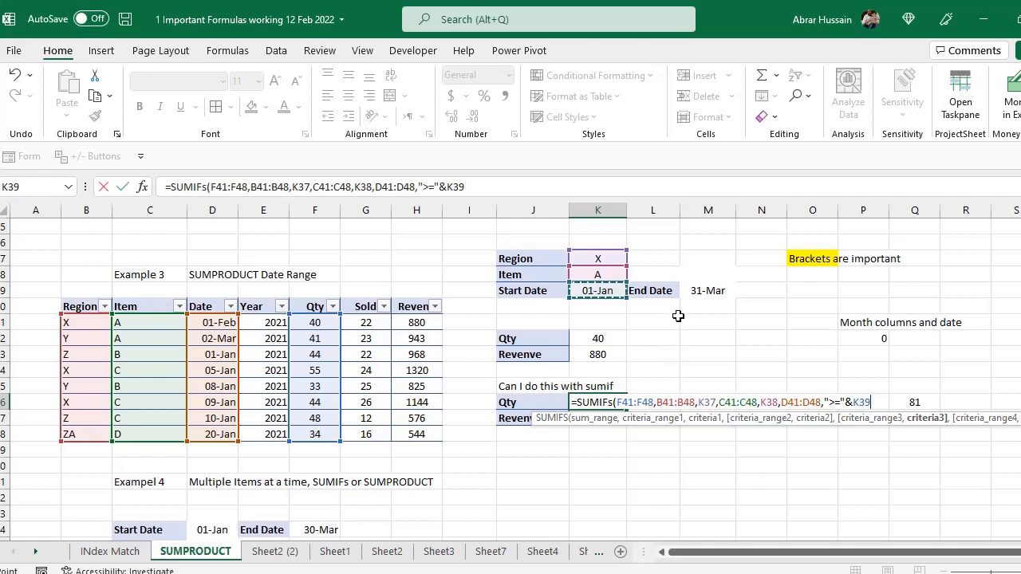
text(,)
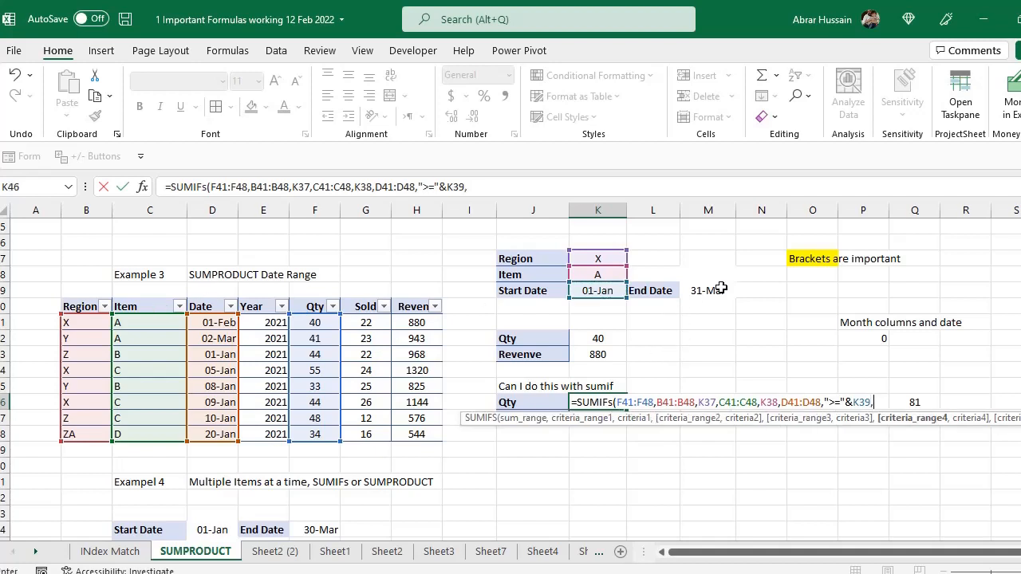
Add the end date condition with range D41:D48 and criterion "<="&M39, and complete the K46 formula.
drag(223, 323, 230, 435)
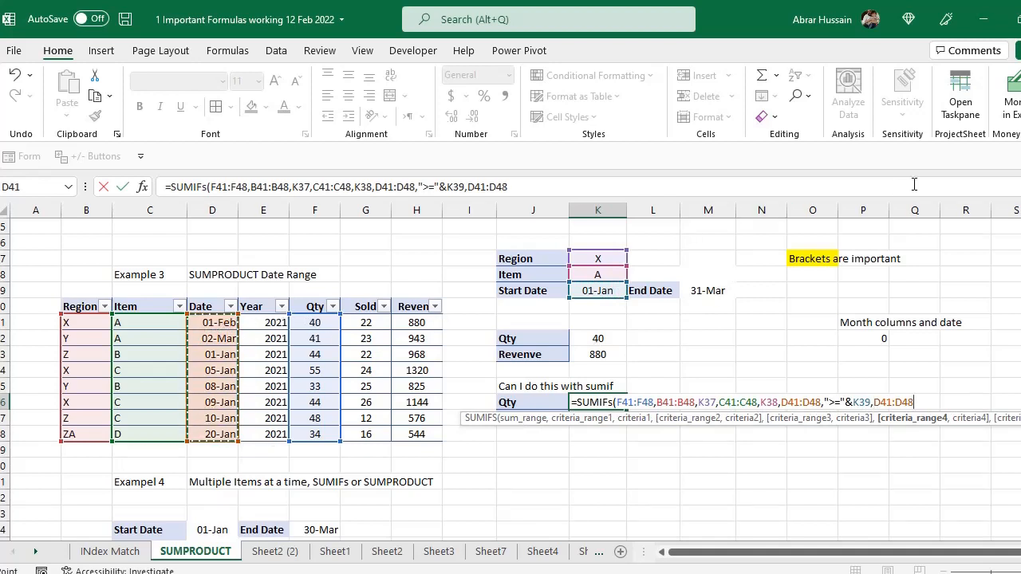
text(,)
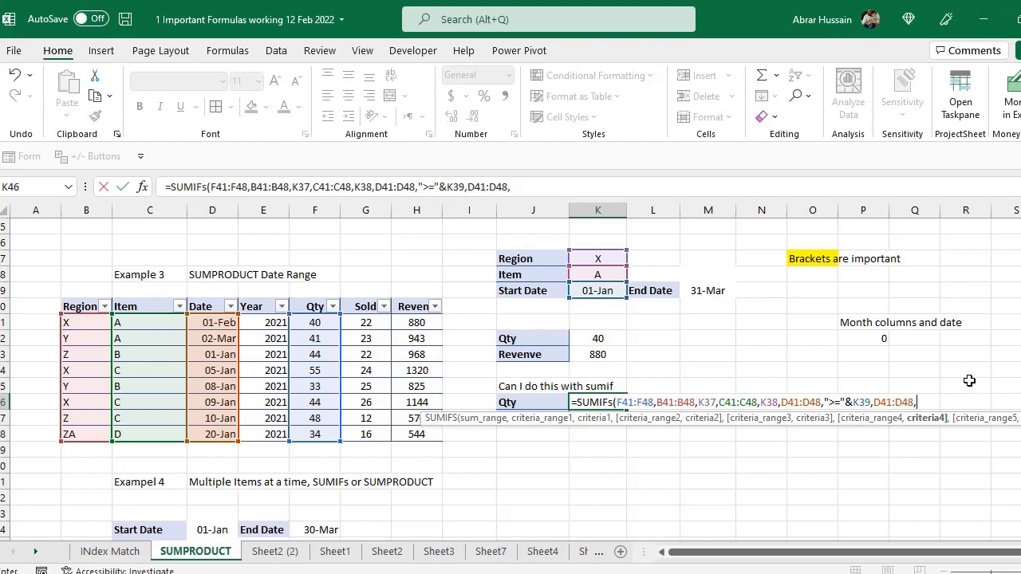
text(")
text(<="&)
click(719, 290)
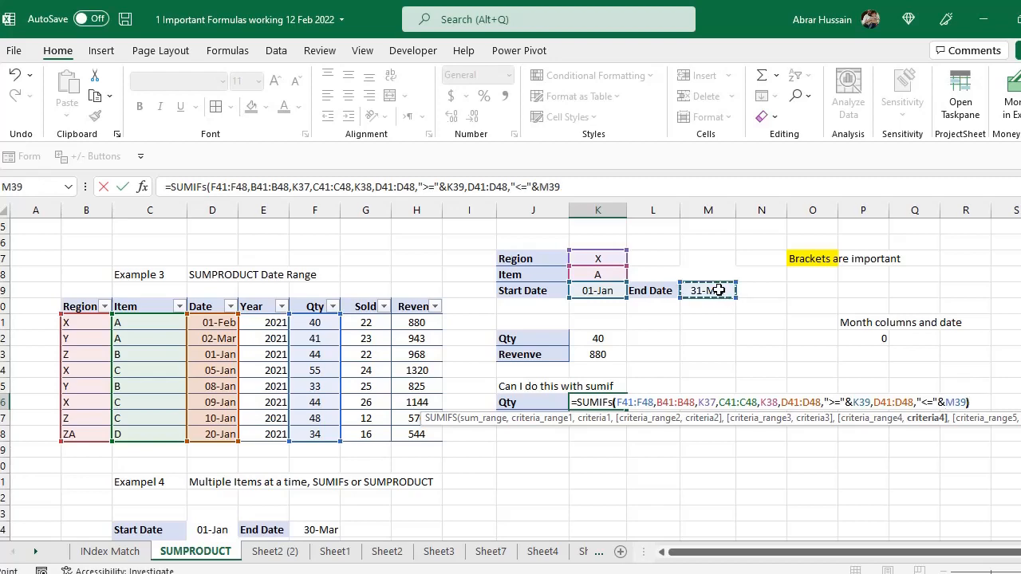
key(Return)
Check the completed SUMIFS formula in K46 and center its result horizontally.
key(Up)
key(F2)
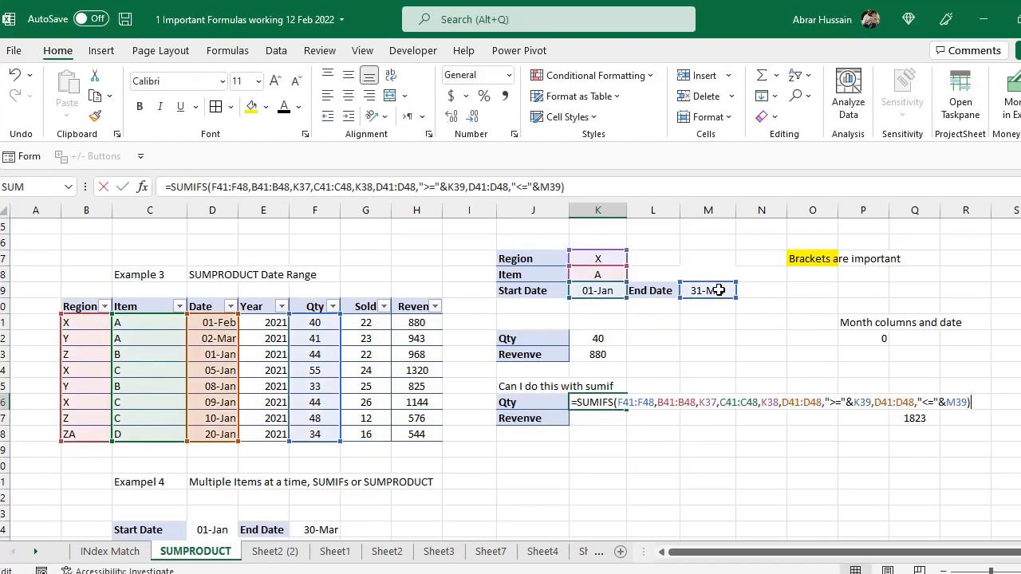
key(Escape)
click(350, 97)
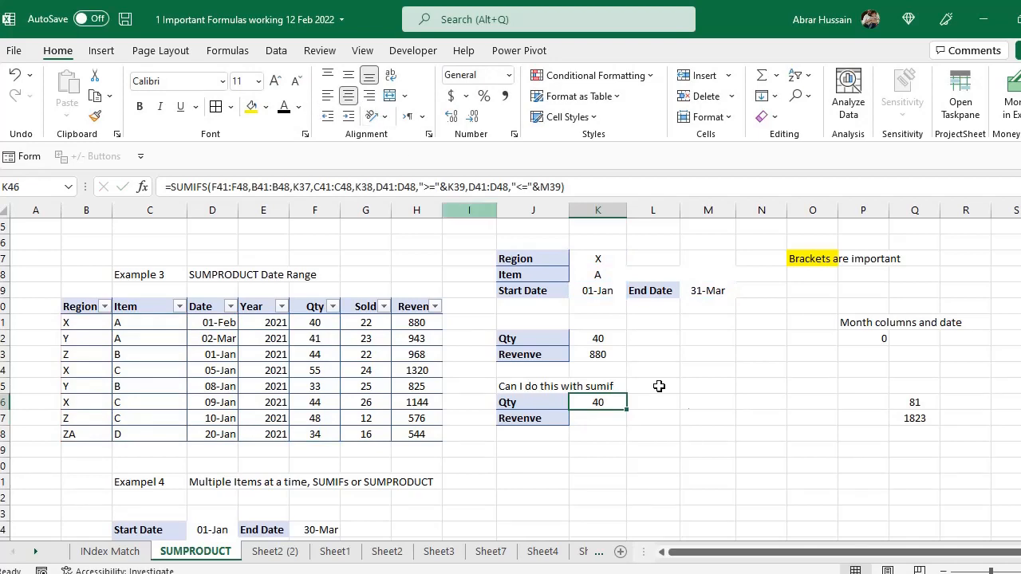
Copy the full SUMIFS formula text from K46 into the Revenue cell K47, keeping all references unchanged.
key(F2)
click(602, 338)
key(F2)
click(602, 407)
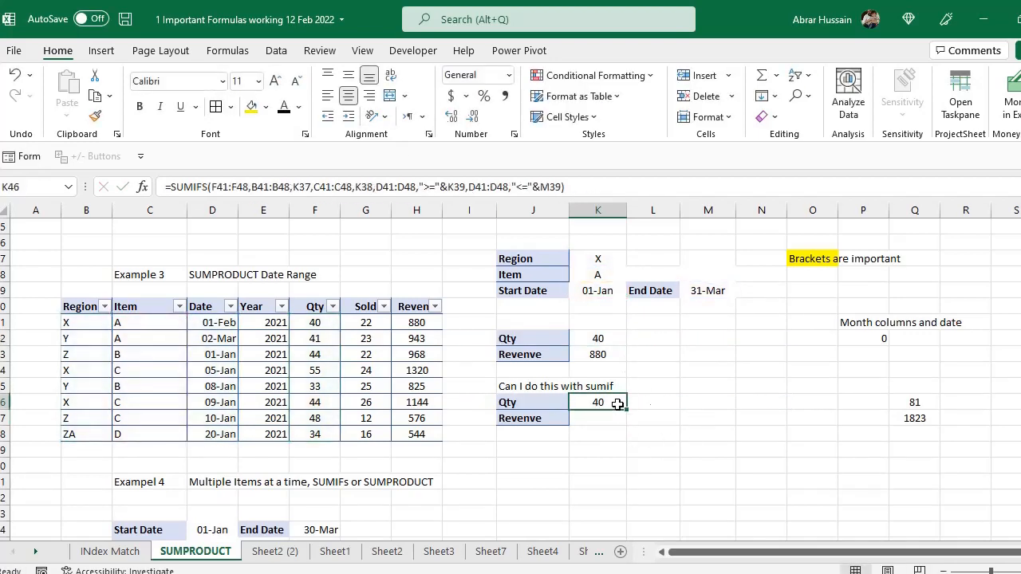
key(F2)
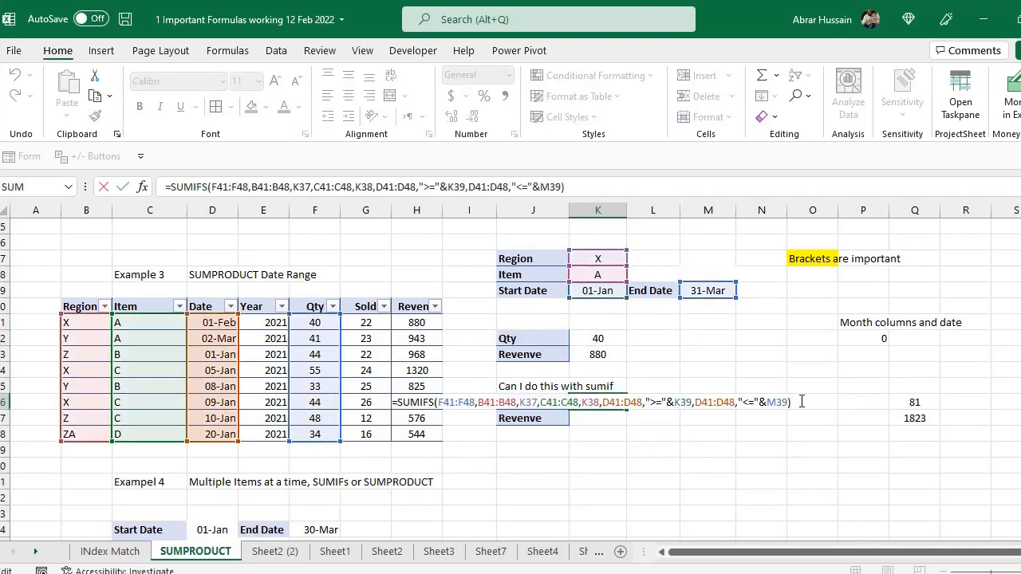
drag(804, 402, 275, 402)
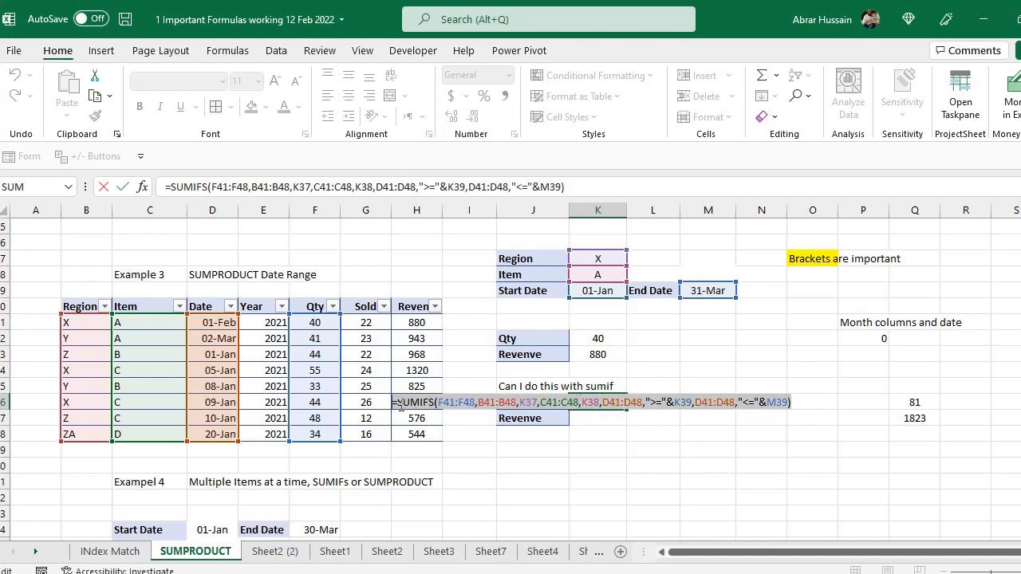
key(ctrl+c)
key(Escape)
key(Down)
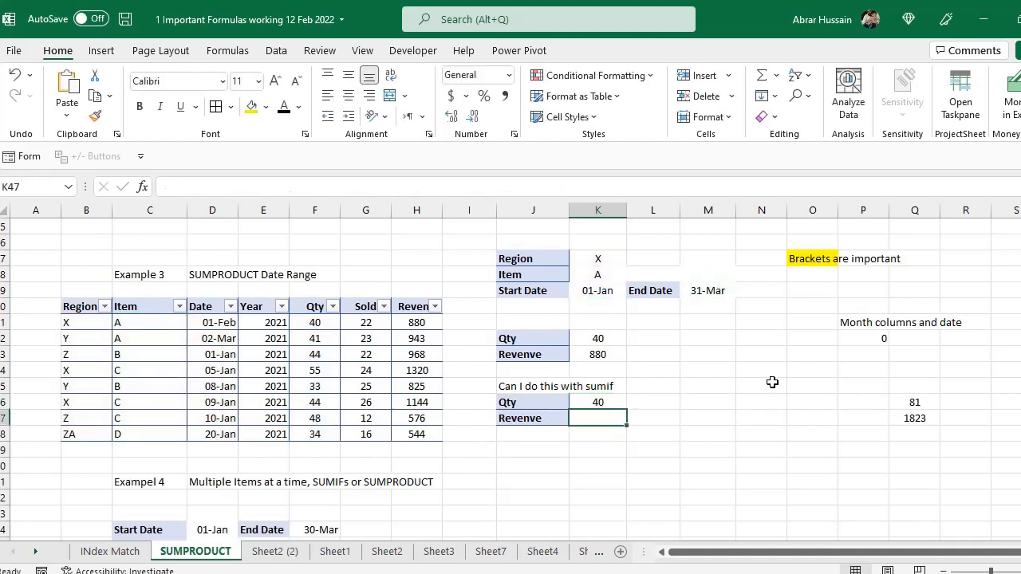
key(ctrl+v)
Shift the sum range of the K47 formula to the Revenue column, H41:H48, and center the result.
key(F2)
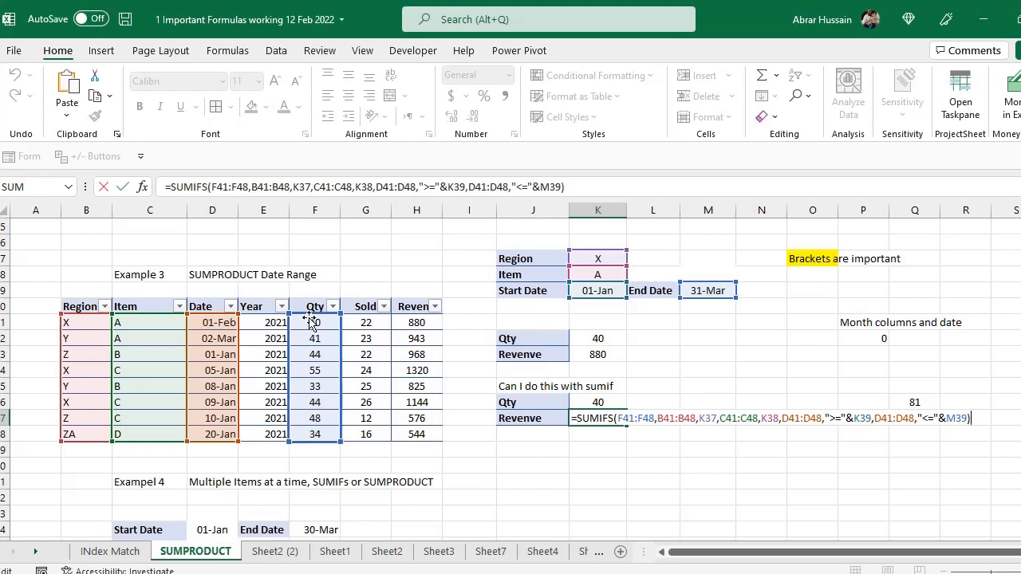
drag(345, 317, 447, 320)
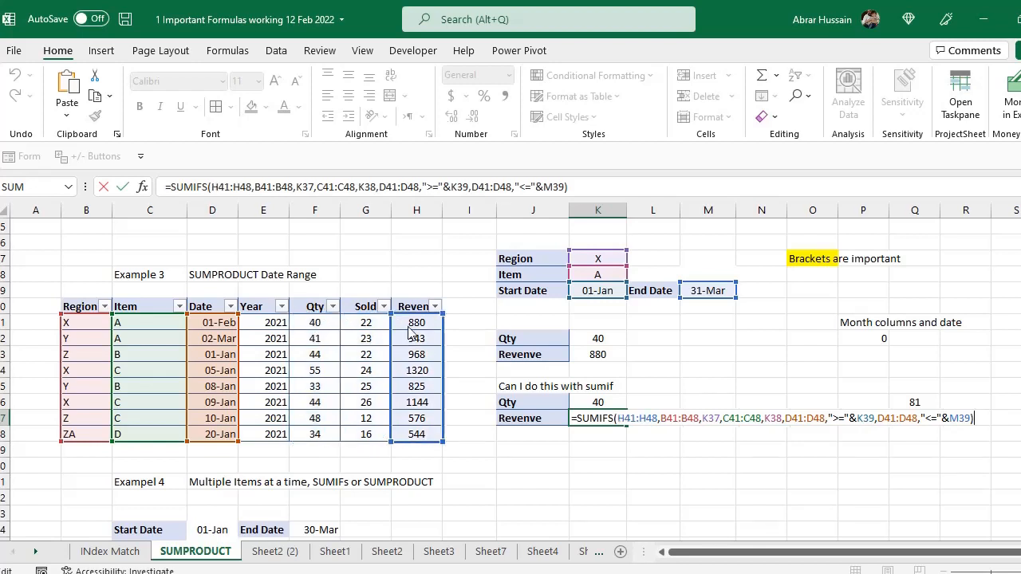
key(Return)
key(Up)
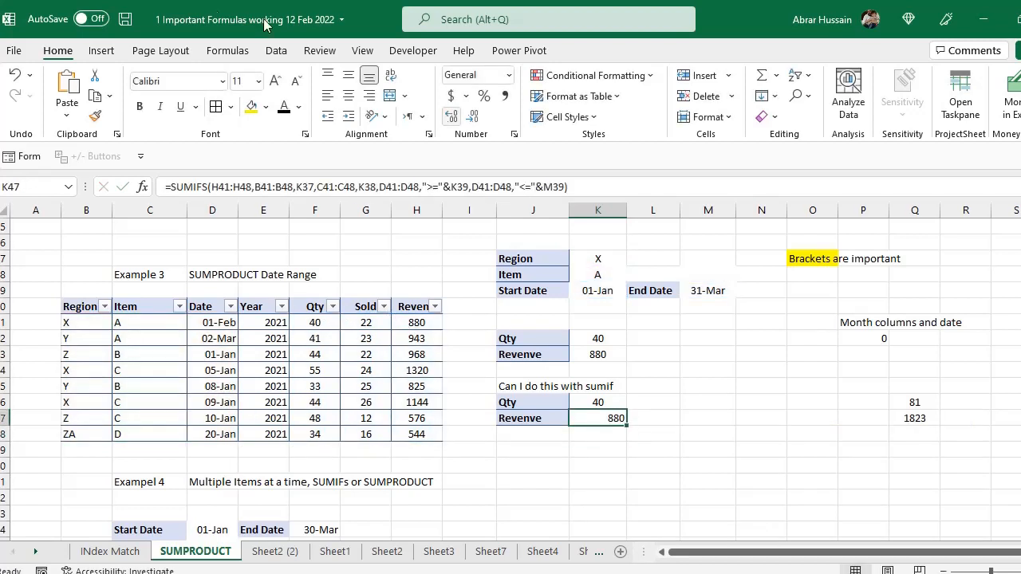
Compare the SUMPRODUCT totals in K42:K43 with the SUMIFS totals in K46:K47 against the region, item and date criteria.
drag(515, 338, 595, 355)
drag(515, 402, 596, 421)
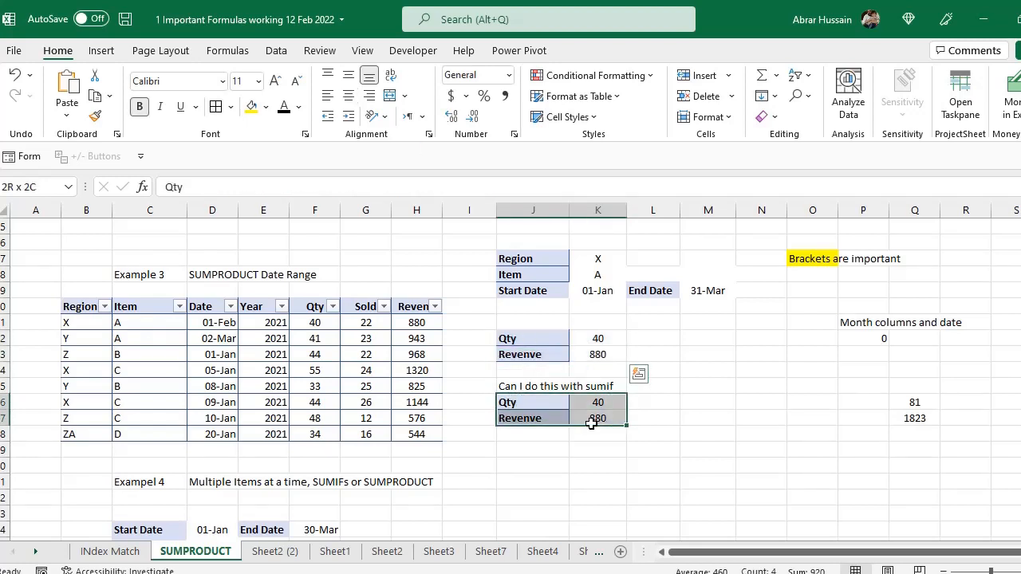
click(600, 338)
click(599, 259)
click(600, 290)
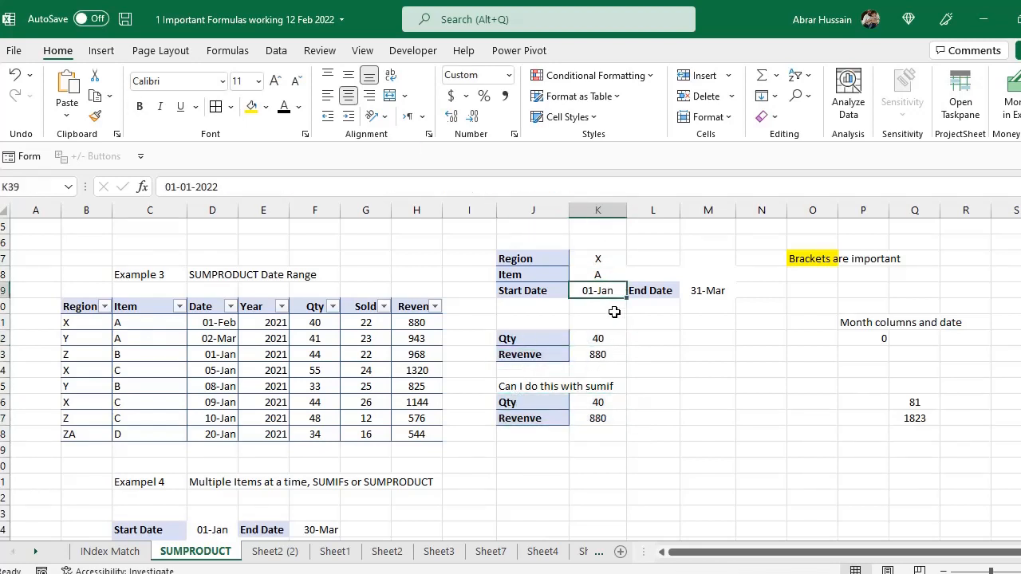
click(604, 260)
click(611, 276)
click(708, 291)
click(604, 339)
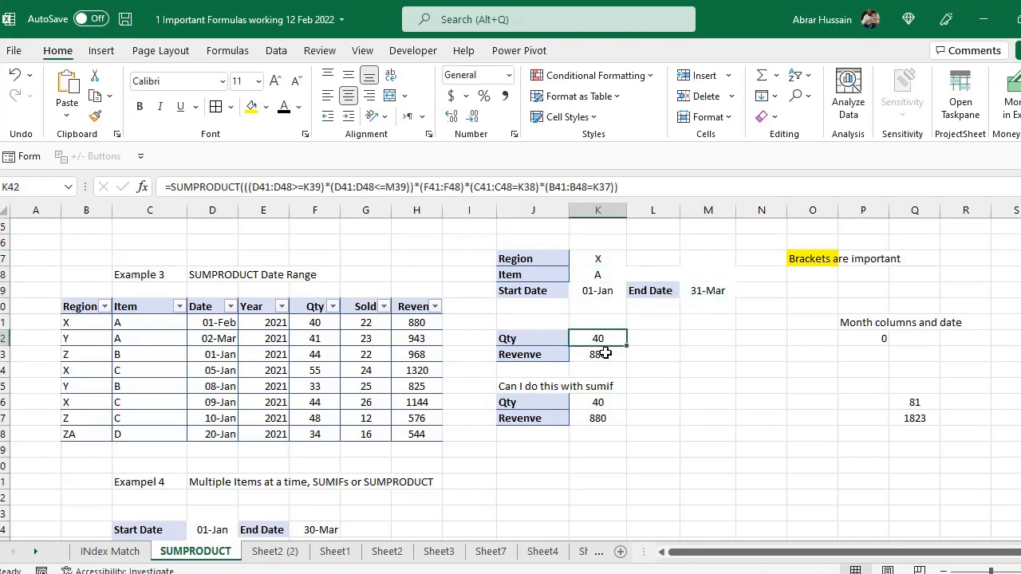
click(600, 355)
click(603, 405)
click(600, 418)
Set the Region criterion in K37 to Y and the Item criterion in K38 to B.
click(602, 260)
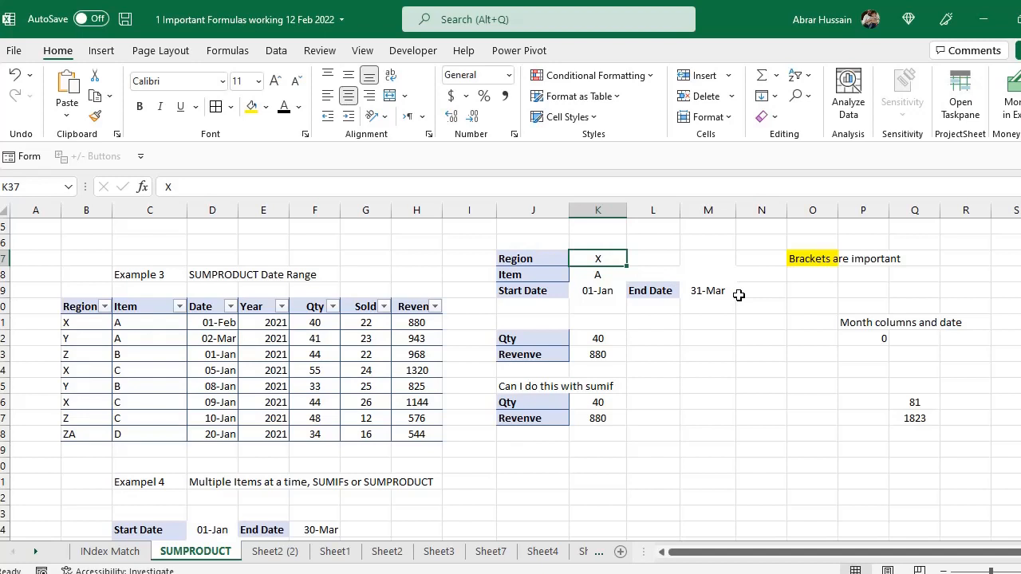
text(Y)
click(618, 320)
click(623, 276)
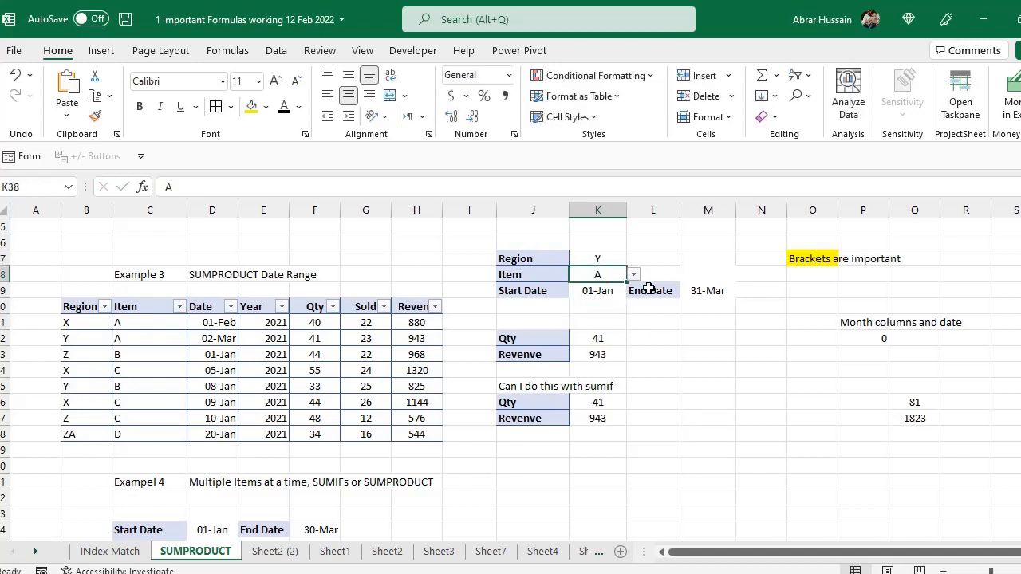
click(633, 275)
click(600, 302)
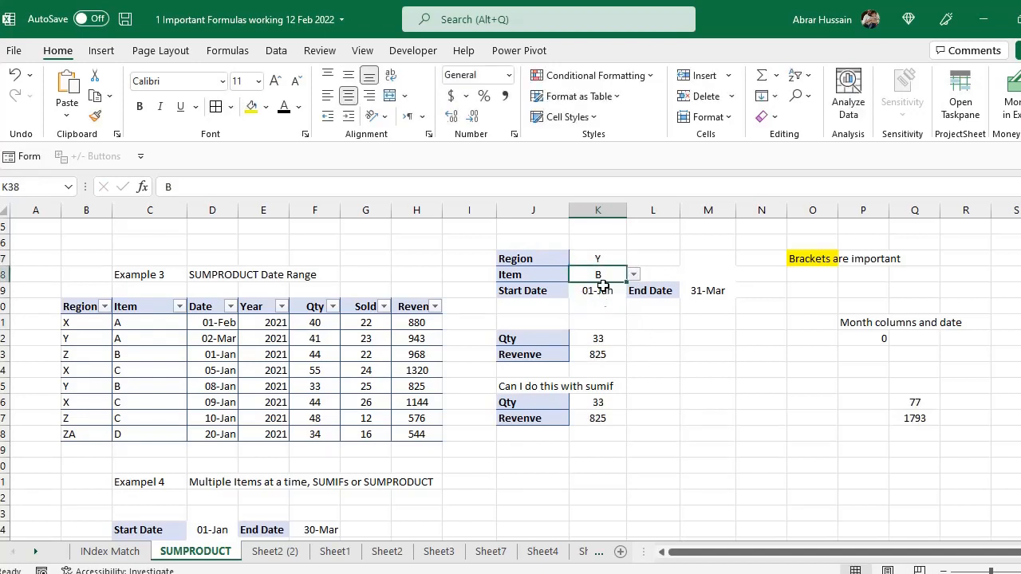
Check the recalculated quantity and revenue totals from SUMPRODUCT in K42:K43 and SUMIFS in K46:K47.
click(603, 289)
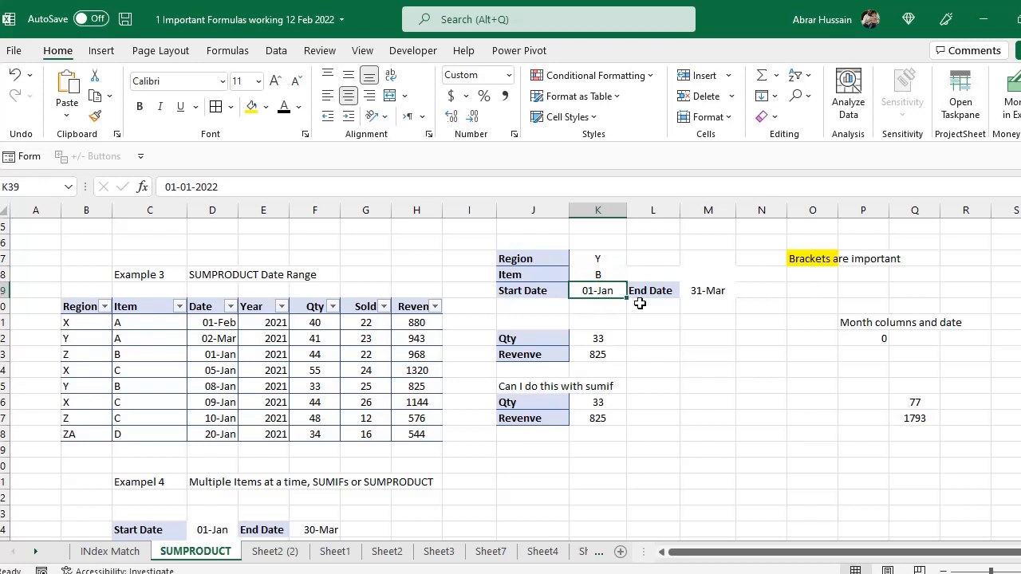
click(593, 343)
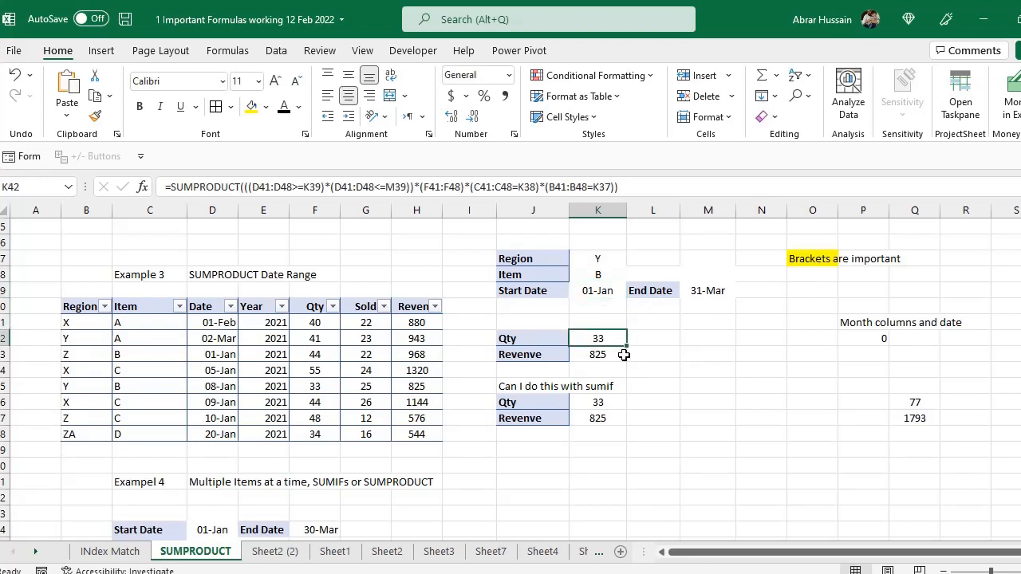
click(611, 353)
click(590, 403)
click(598, 418)
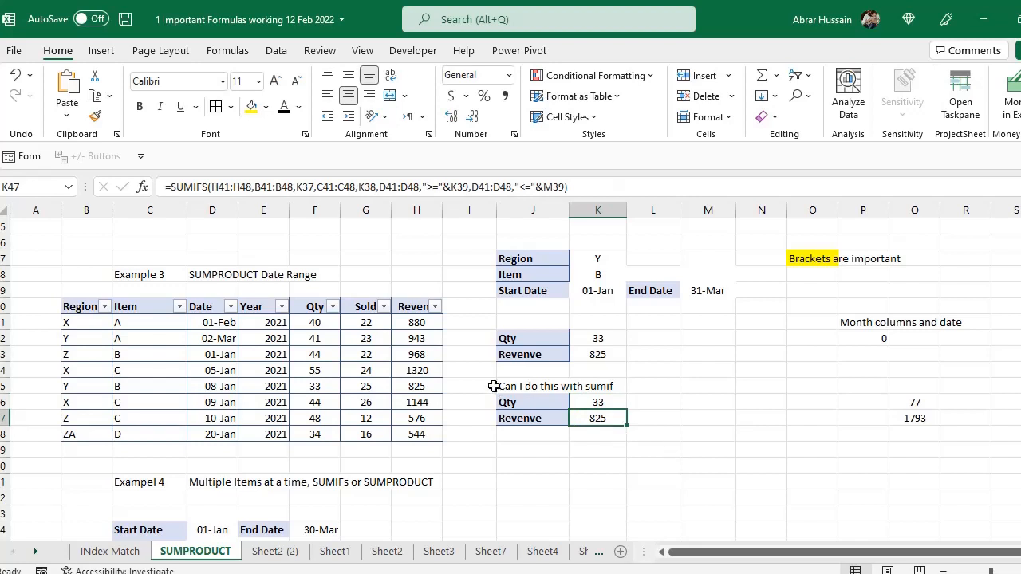
click(519, 406)
click(544, 418)
click(597, 403)
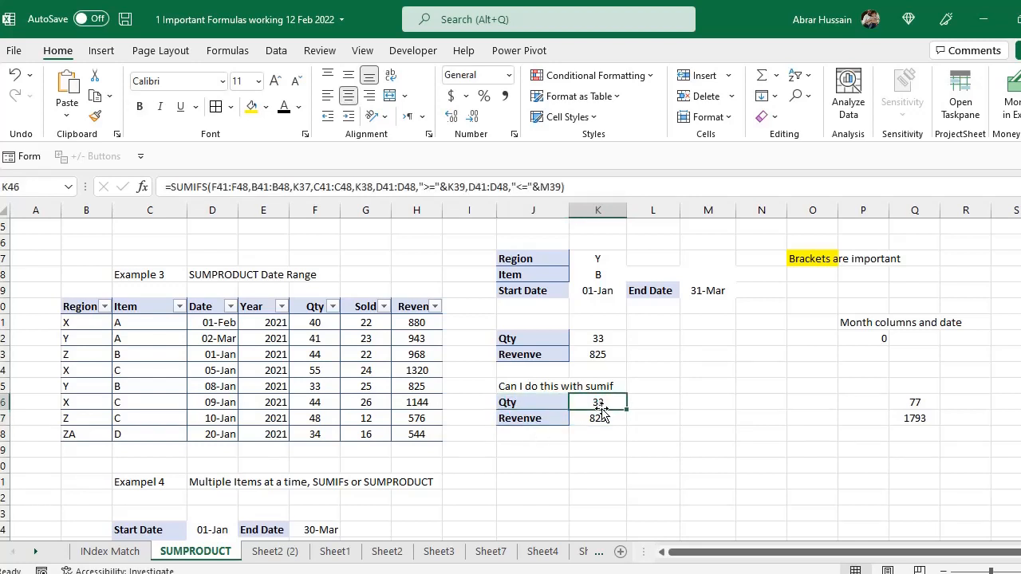
click(598, 417)
click(599, 401)
Review the Region criterion in K37 and the empty cells L37:M37 beside it.
click(595, 258)
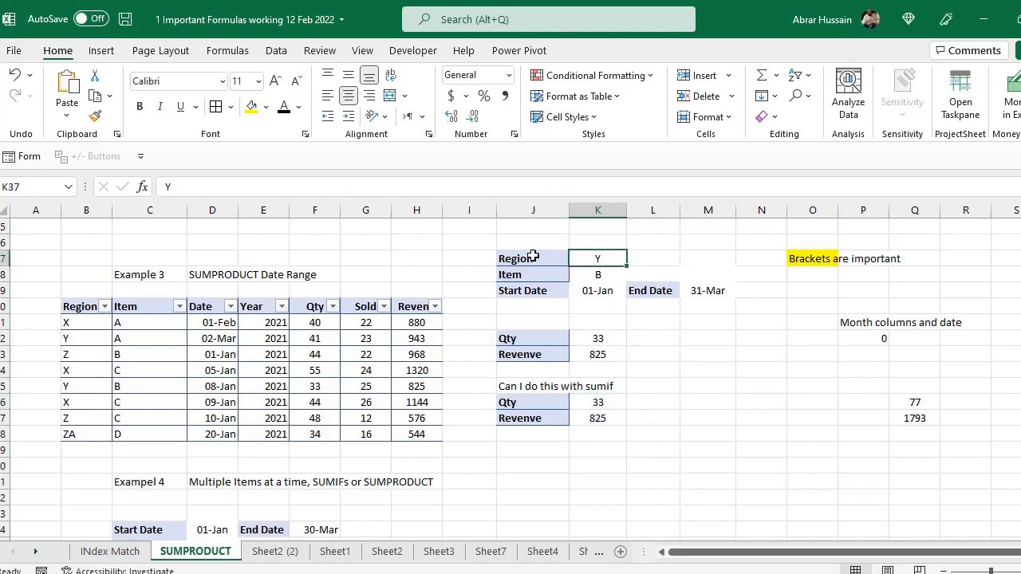
click(531, 263)
click(600, 259)
drag(669, 256, 729, 255)
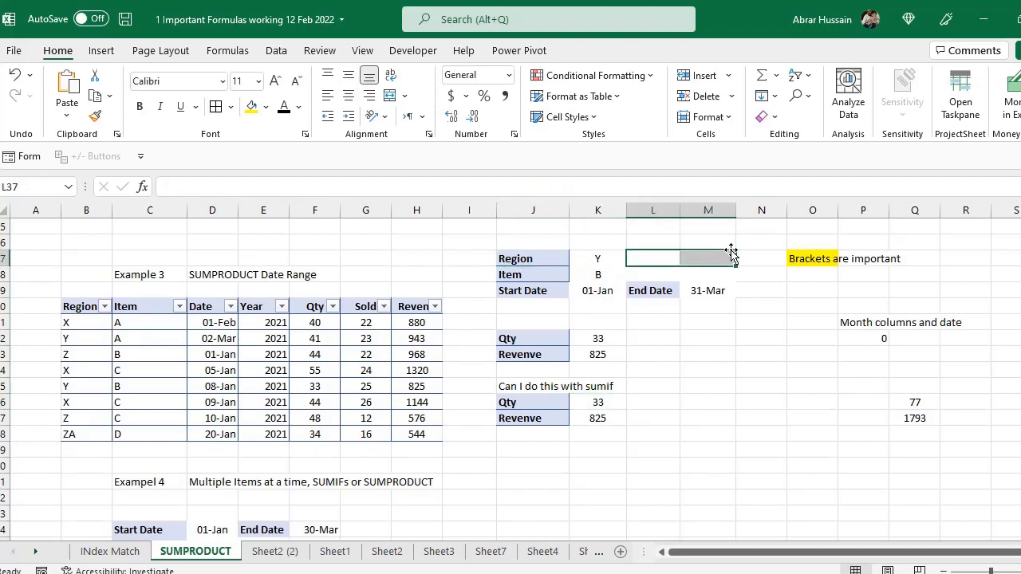
click(597, 258)
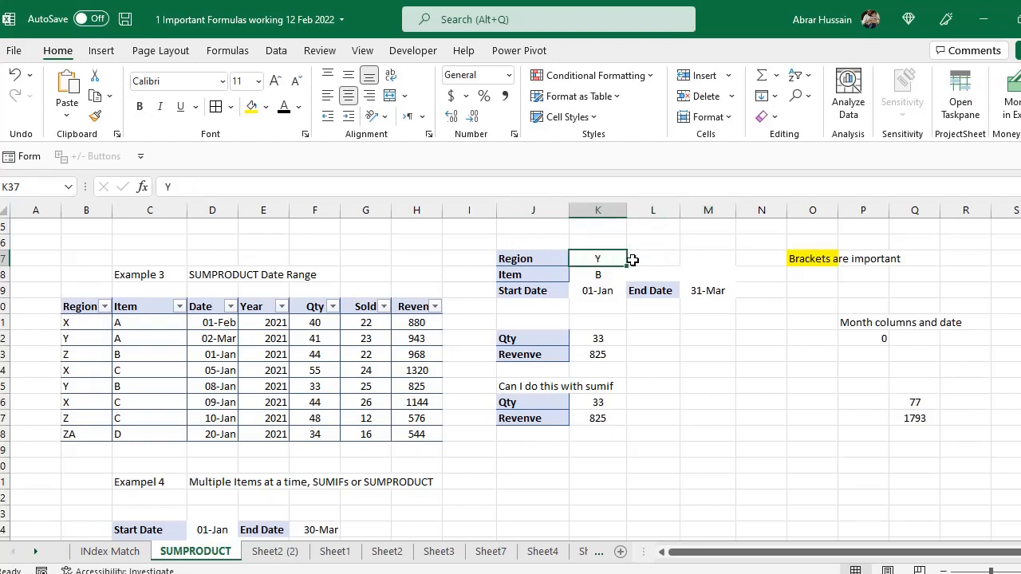
Review the Region and Item criteria in K37:K38 with the blank cells beside them, and inspect the SUMPRODUCT quantity formula in K42.
click(654, 258)
click(707, 256)
click(520, 275)
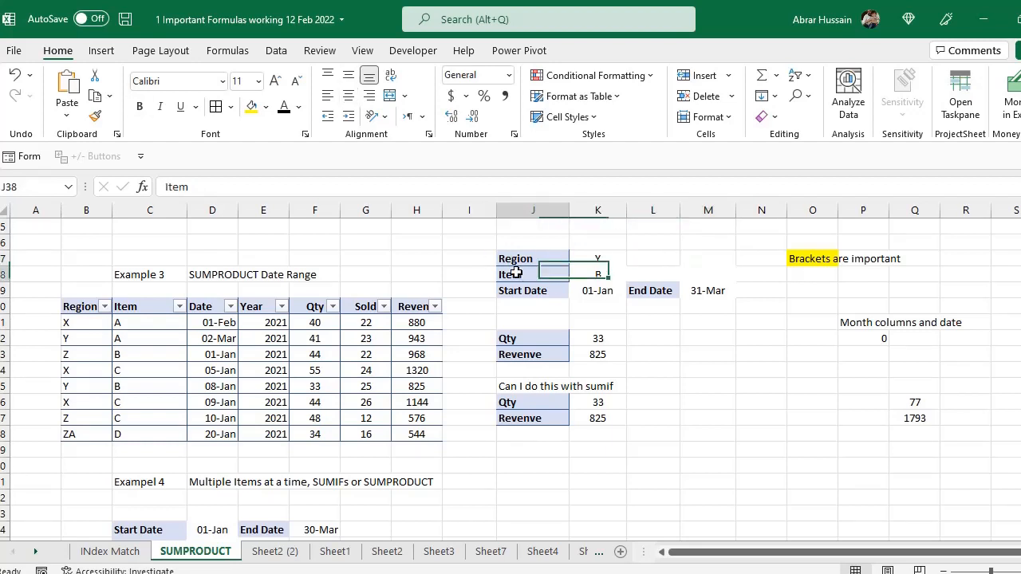
click(598, 274)
click(669, 276)
click(701, 278)
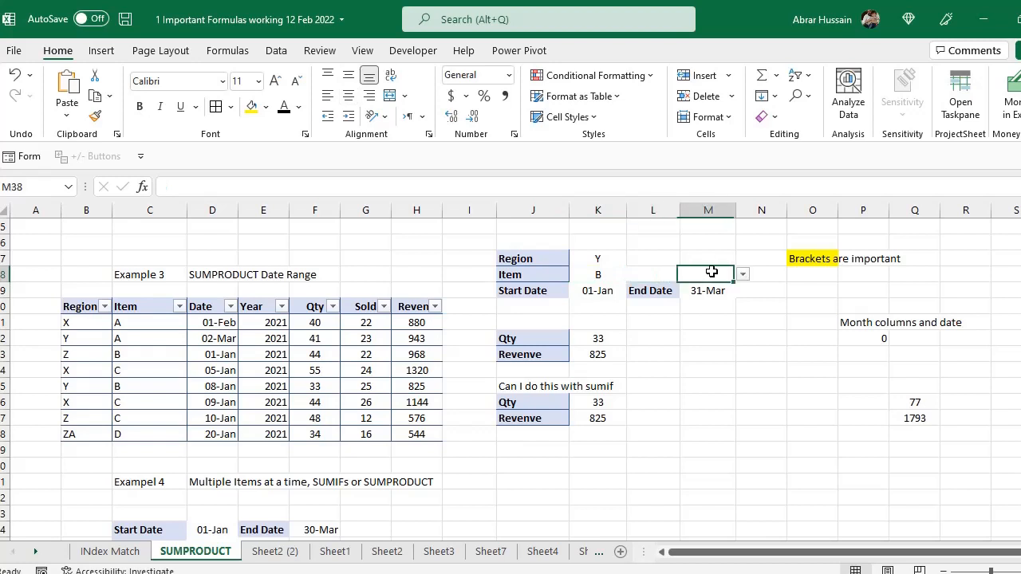
click(597, 339)
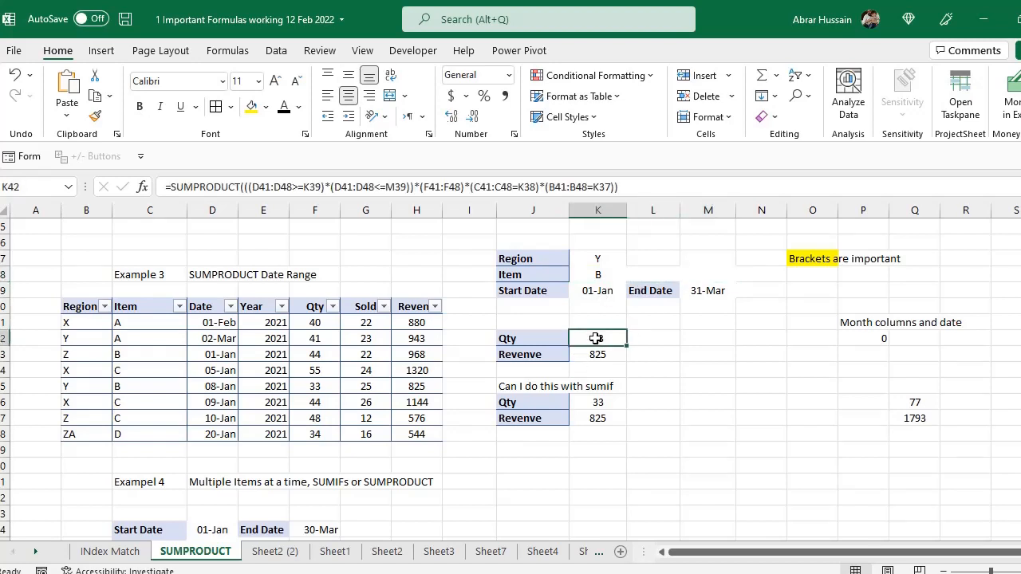
double_click(595, 338)
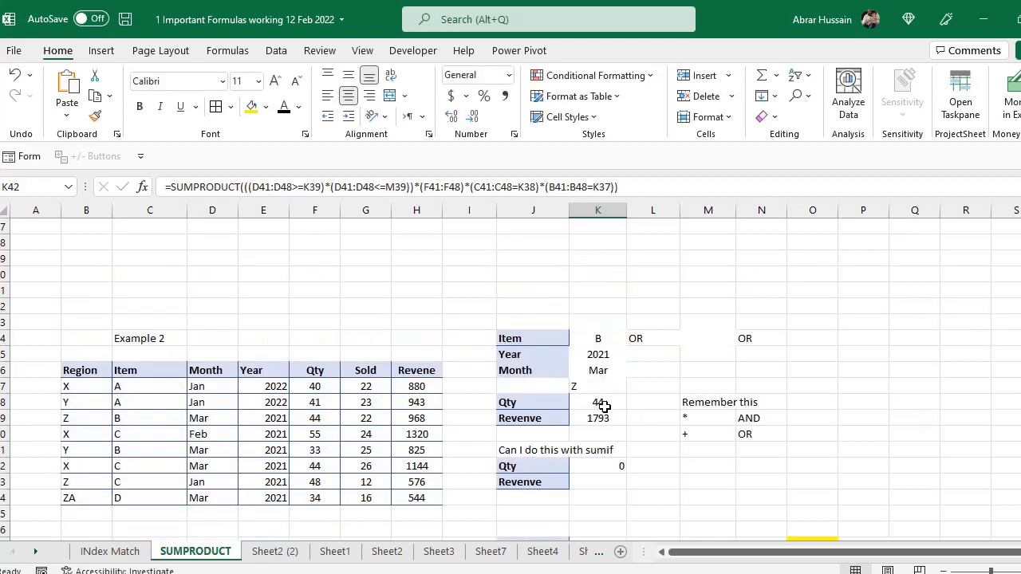
Examine the item conditions joined with plus signs for OR logic in Example 2's SUMPRODUCT quantity formula in K28.
double_click(600, 402)
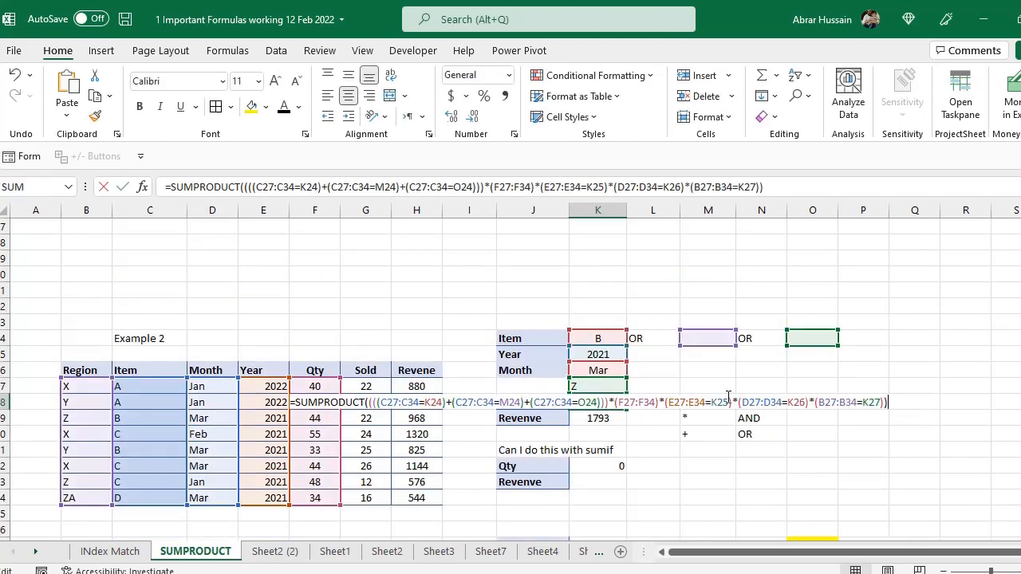
drag(453, 397, 448, 397)
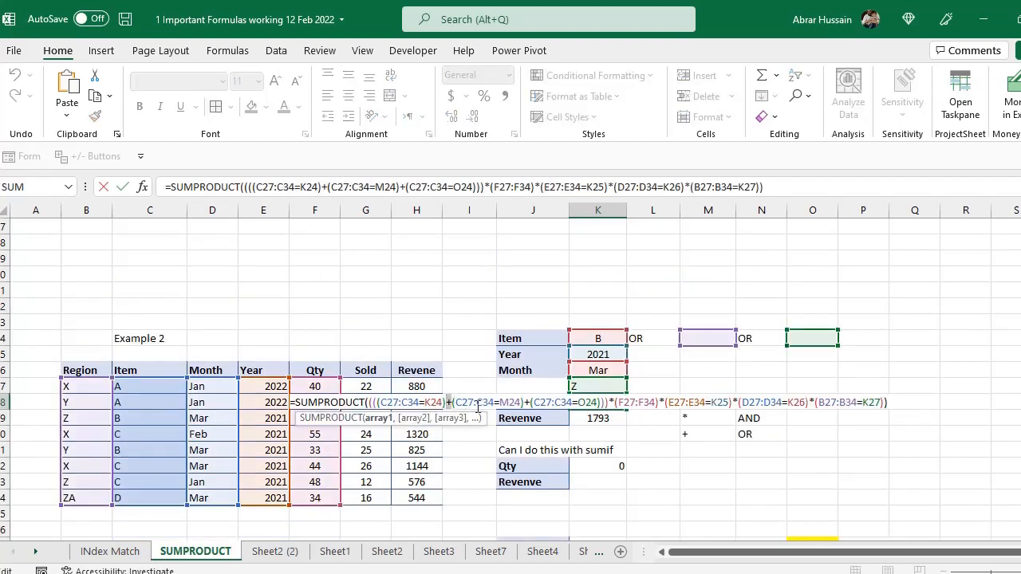
drag(387, 404, 423, 404)
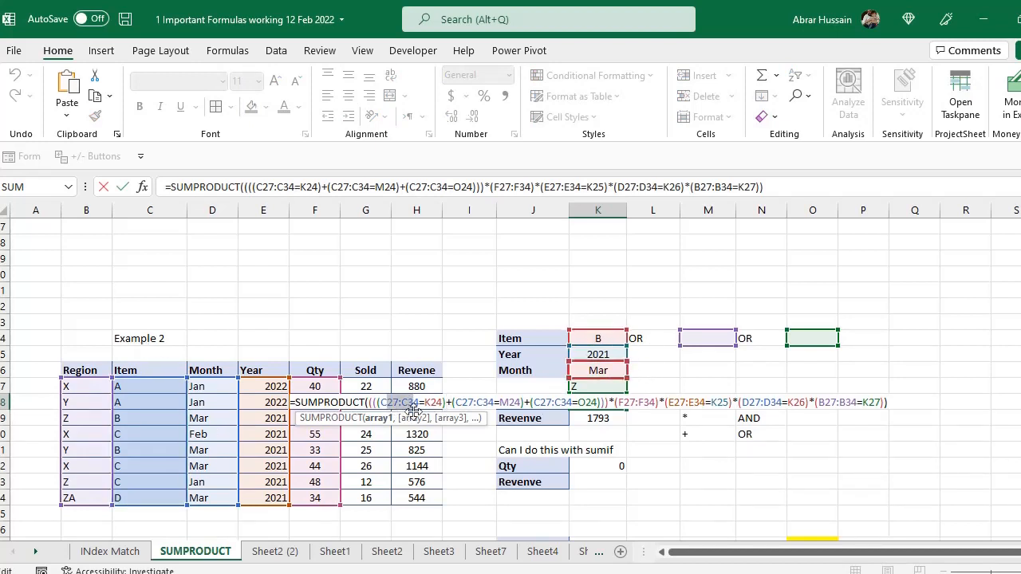
key(Escape)
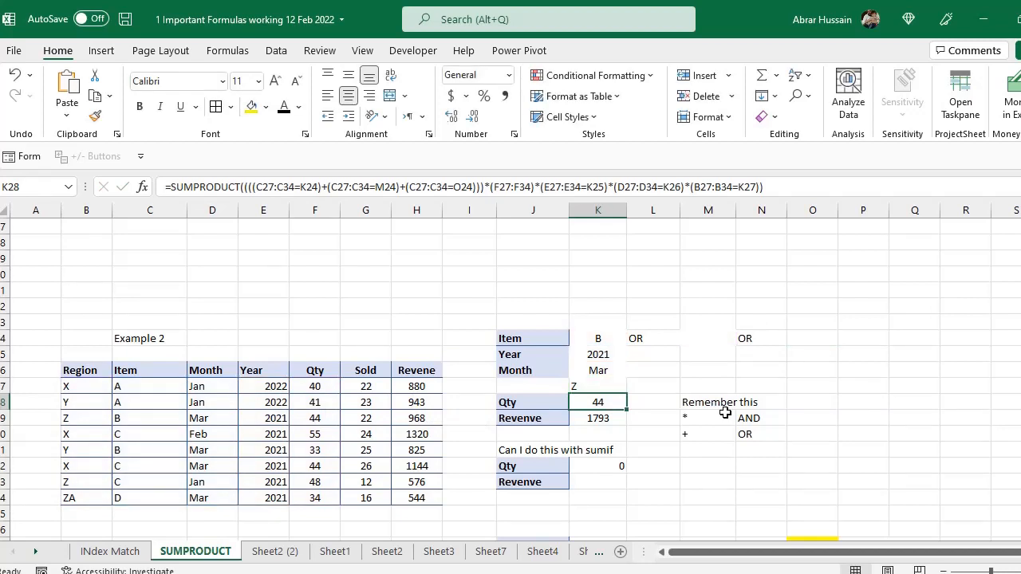
scroll(687, 395, down, 2)
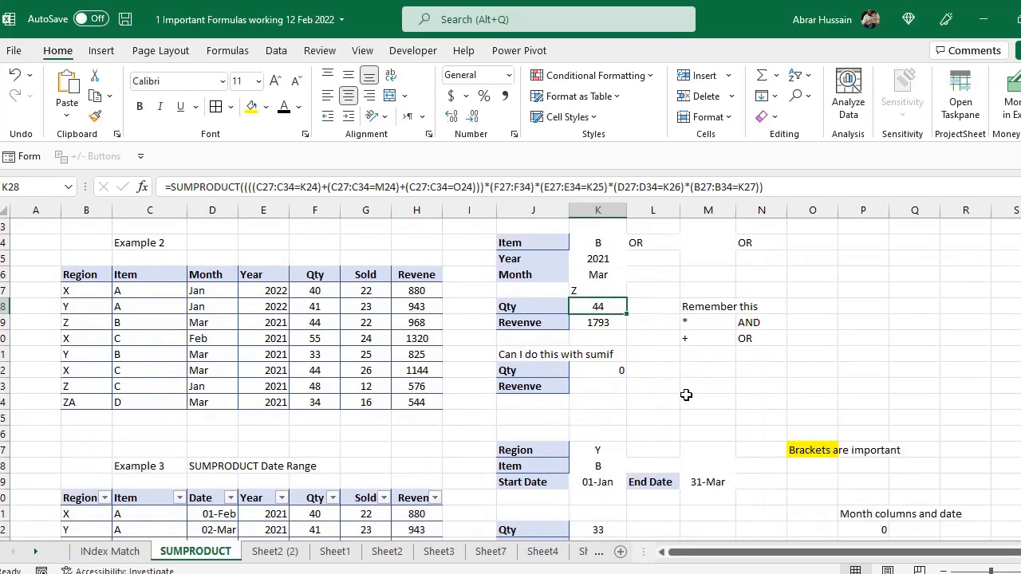
scroll(686, 395, down, 4)
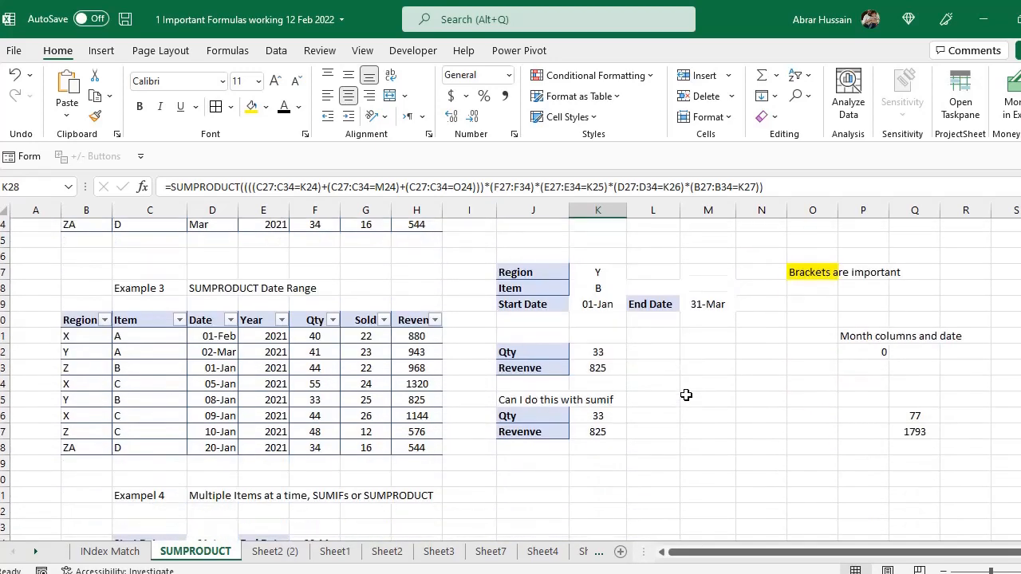
scroll(686, 395, down, 2)
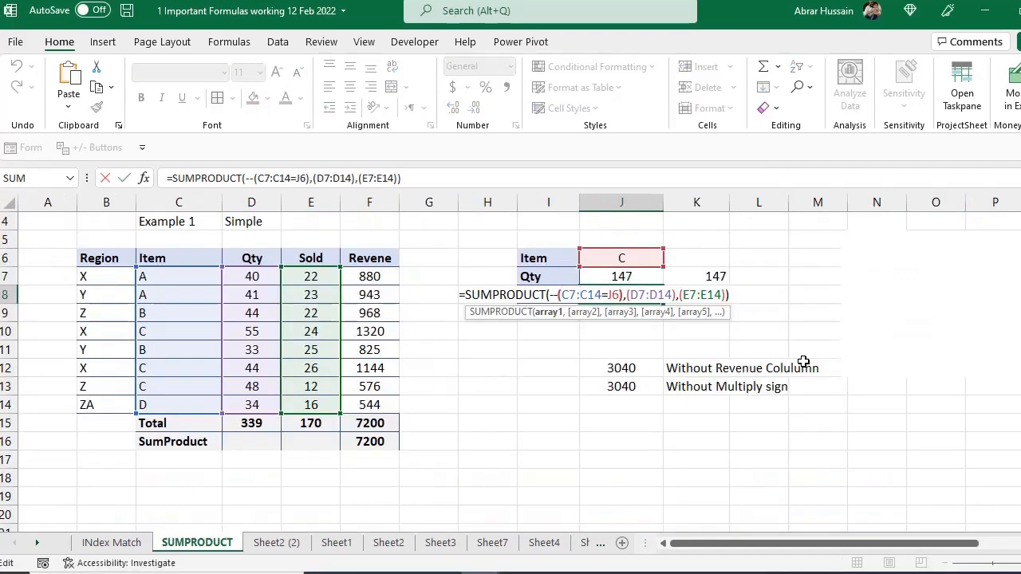
Remove the double minus from Example 1's revenue formula in J8 and evaluate its C7:C14=J6 condition in place.
key(BackSpace)
key(BackSpace)
key(shift+Right)
key(shift+Right)
key(shift+Right)
key(shift+Right)
key(shift+Right)
key(shift+Right)
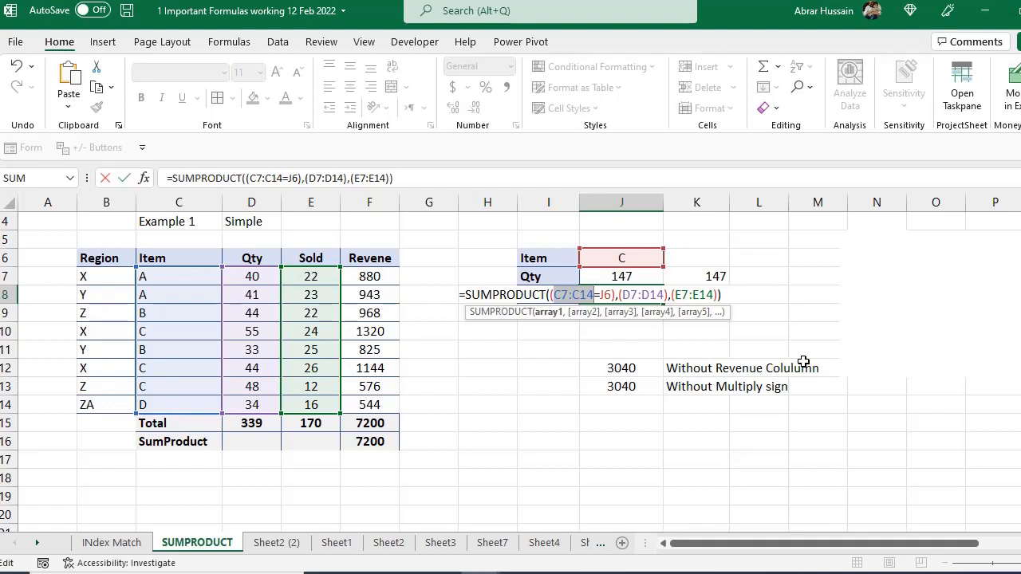
key(shift+Right)
key(shift+Right)
key(shift+Right)
key(F9)
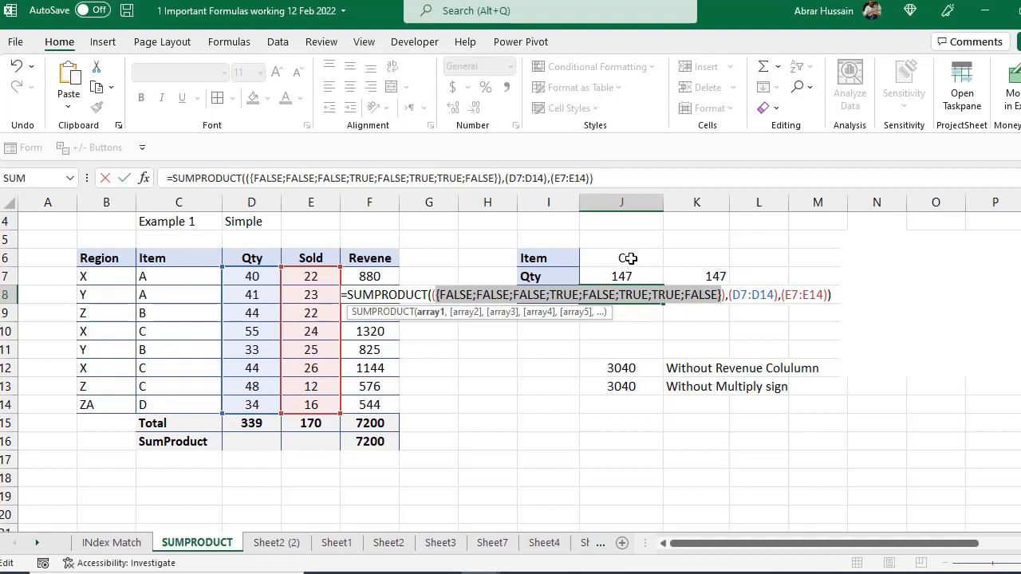
Undo the evaluation in J8, evaluate the C7:C14=J6 condition again and examine the first entries of its array.
key(ctrl+z)
click(490, 295)
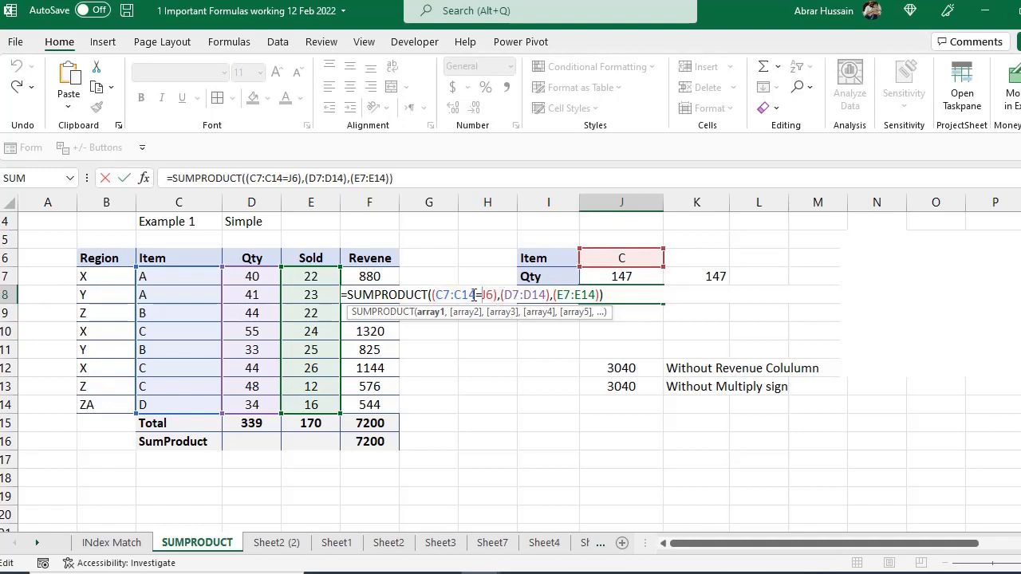
drag(435, 296, 493, 294)
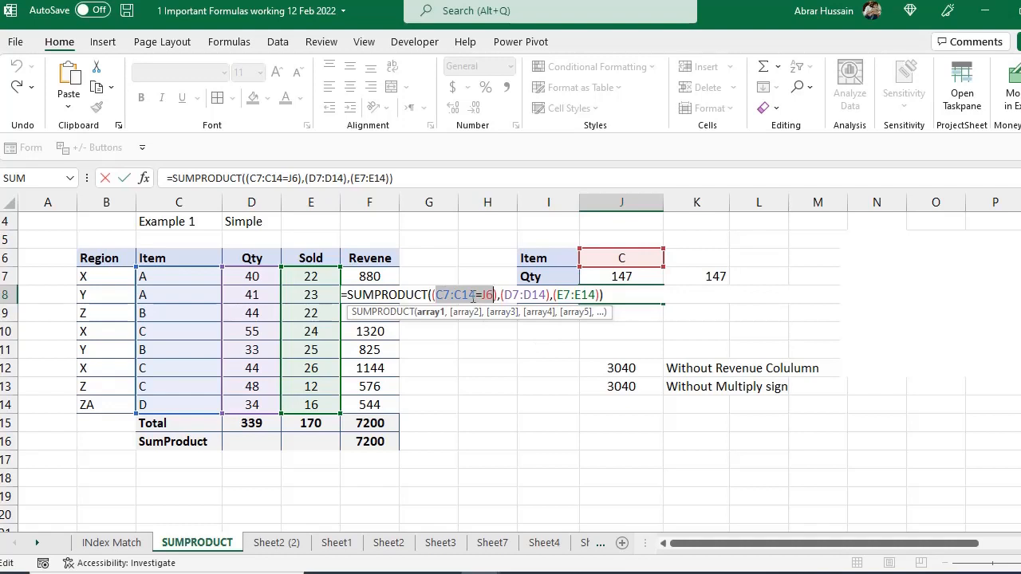
key(F9)
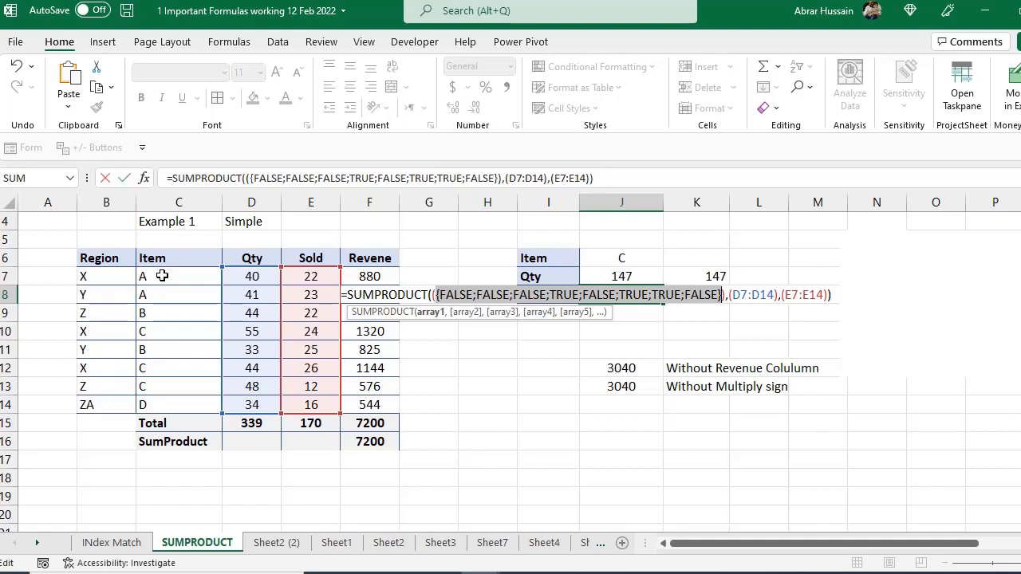
click(437, 294)
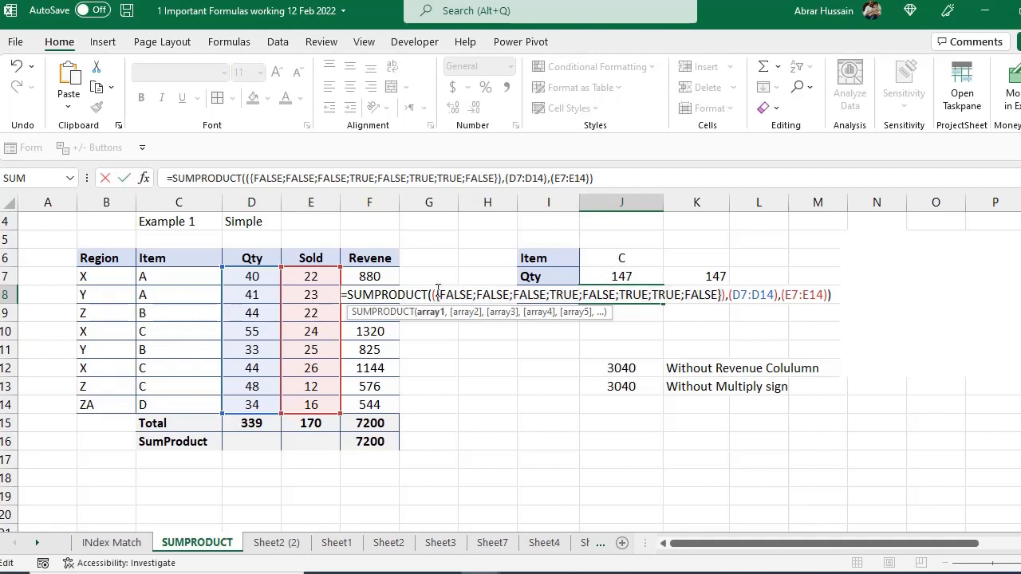
drag(438, 294, 513, 294)
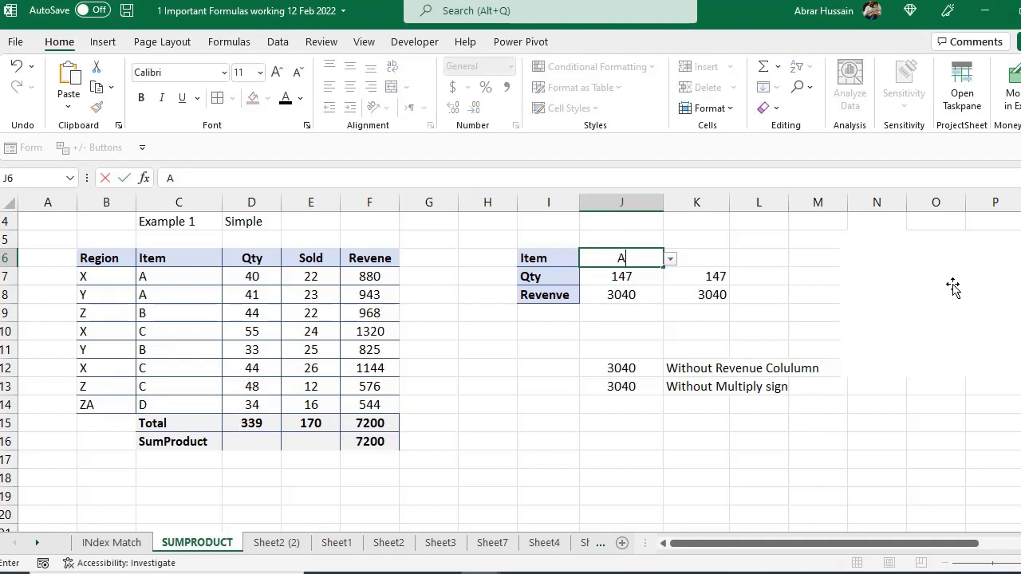
Set the Item criterion in J6 to A and evaluate the C7:C14=J6 condition inside the J7 quantity formula.
key(Return)
key(F2)
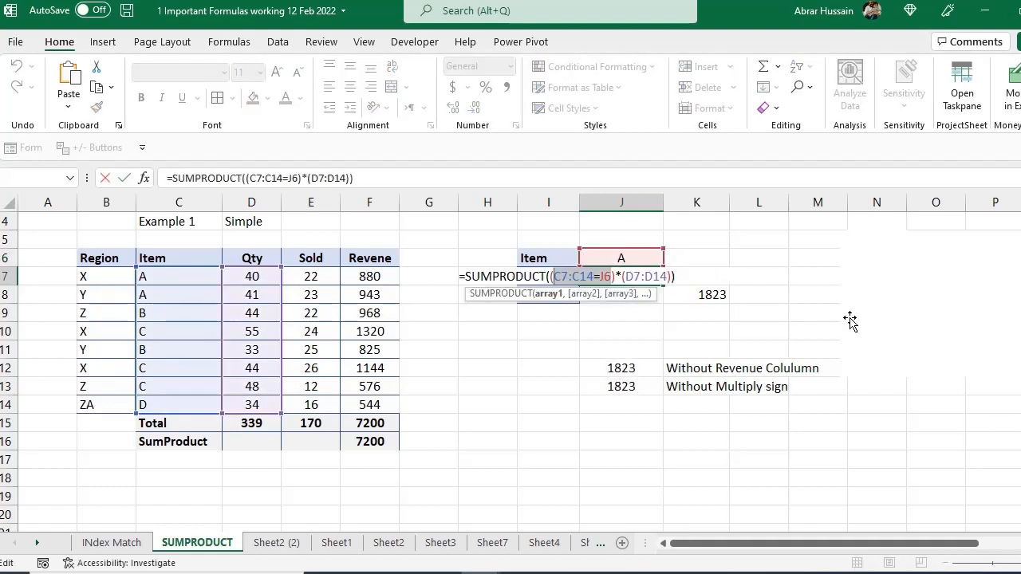
key(F9)
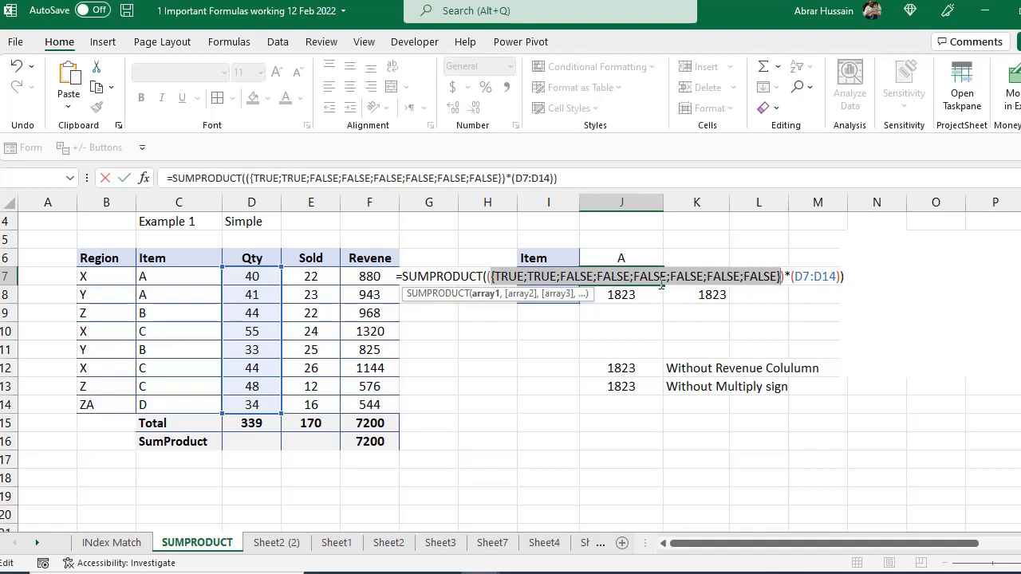
Undo the condition's evaluation in J7, evaluate the D7:D14 quantity range instead to view its values, and discard the formula edits.
key(ctrl+z)
key(shift+Left)
key(shift+Left)
key(shift+Left)
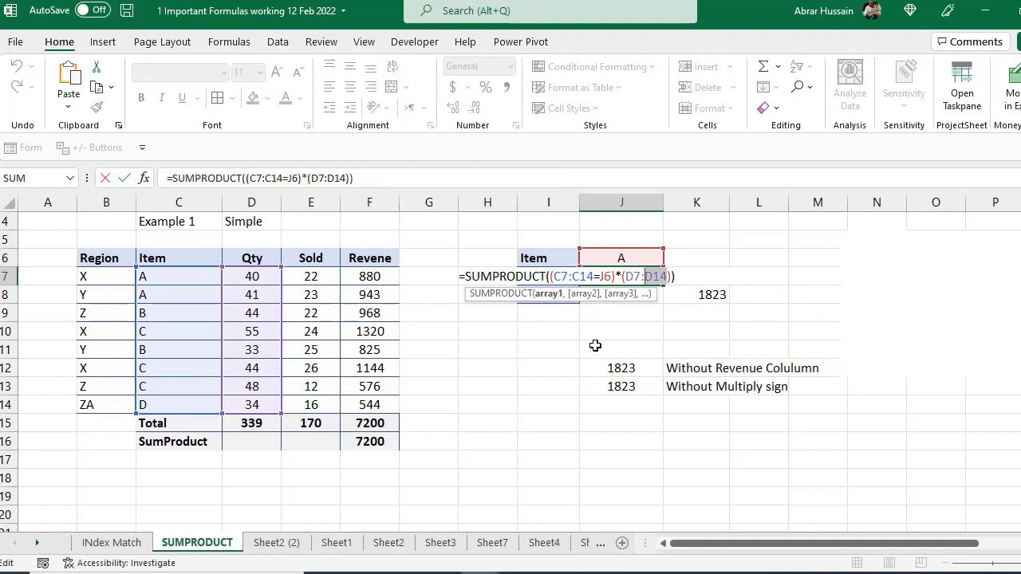
key(shift+Left)
key(shift+Left)
key(shift+Left)
key(F9)
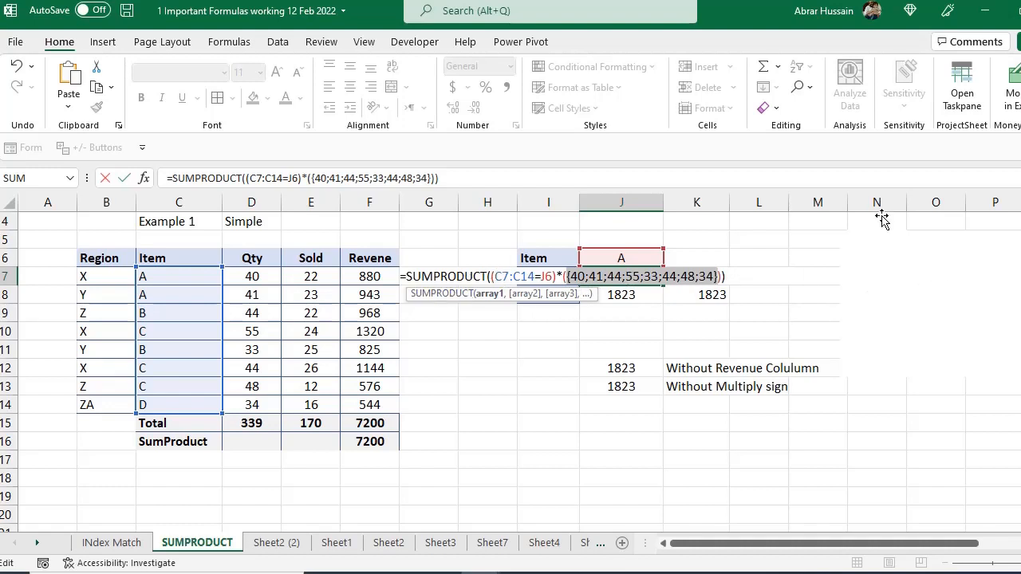
key(Escape)
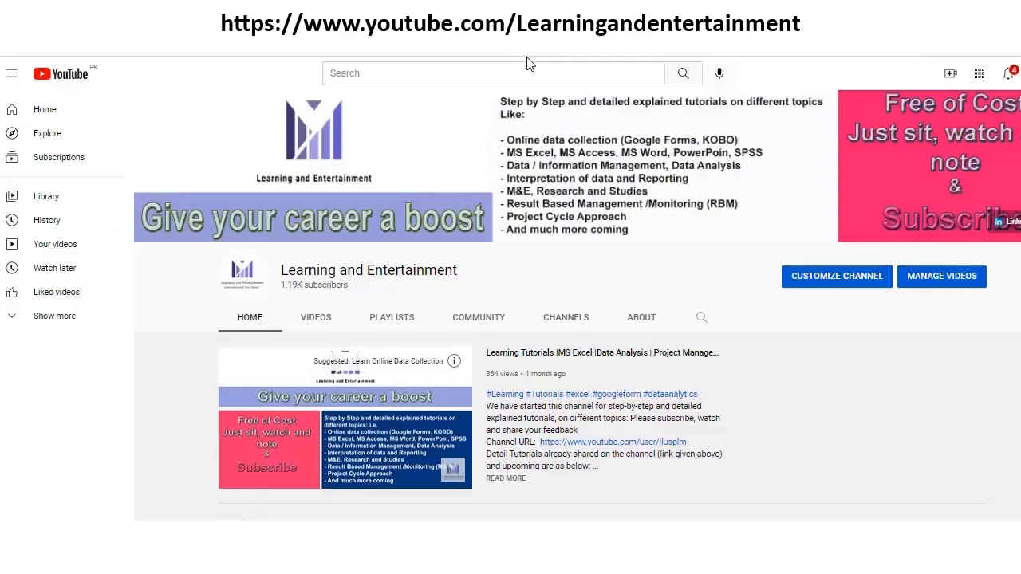
Switch to YouTube and browse the playlists, uploads and course sections on the Learning and Entertainment channel's home page.
scroll(409, 357, down, 3)
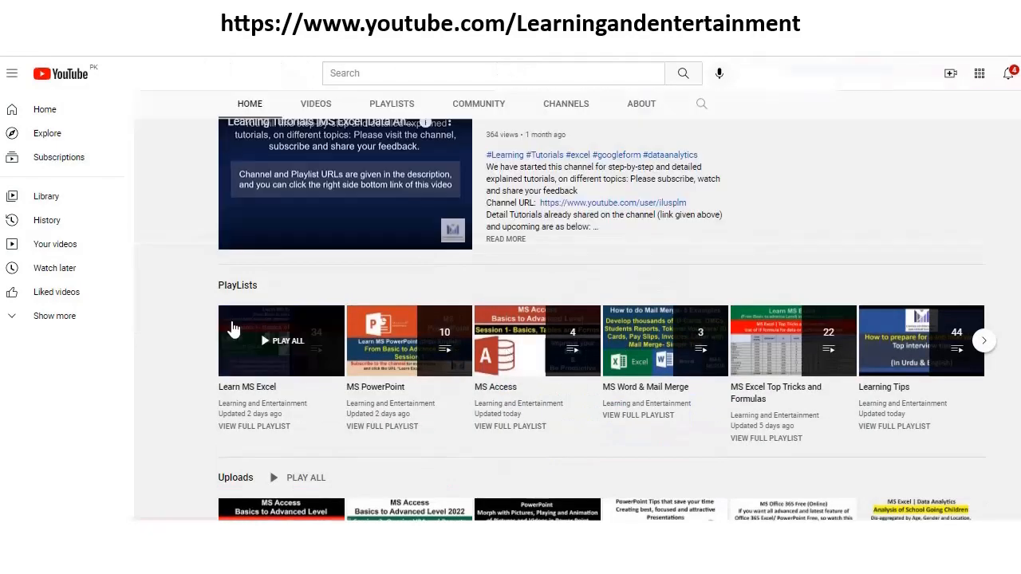
scroll(918, 319, down, 1)
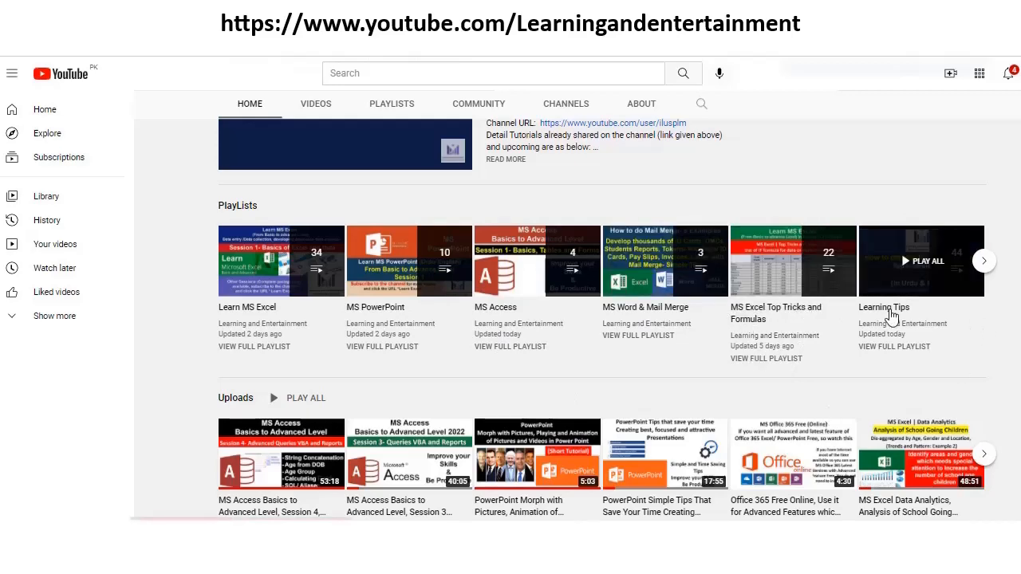
click(985, 264)
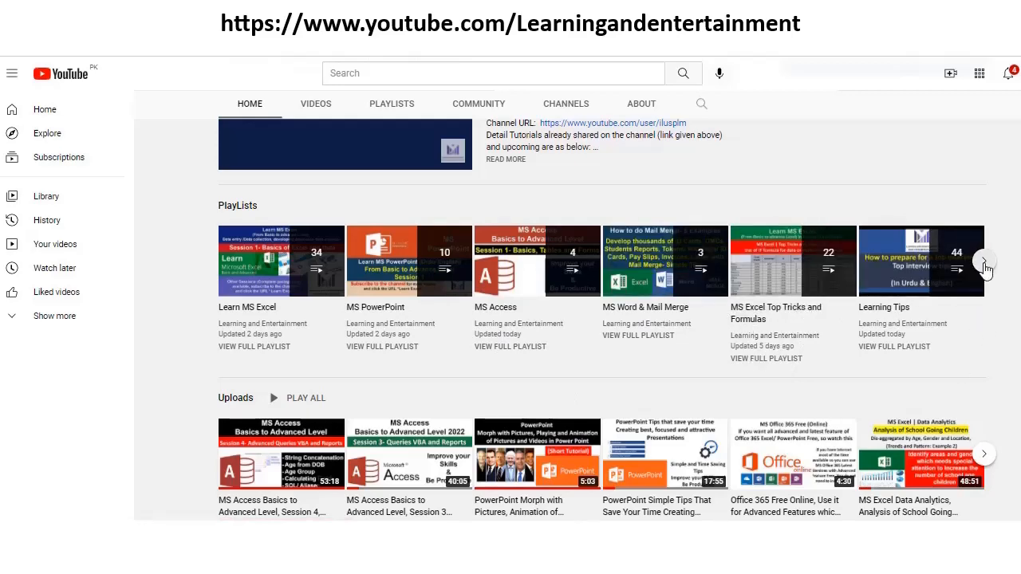
scroll(312, 435, up, 1)
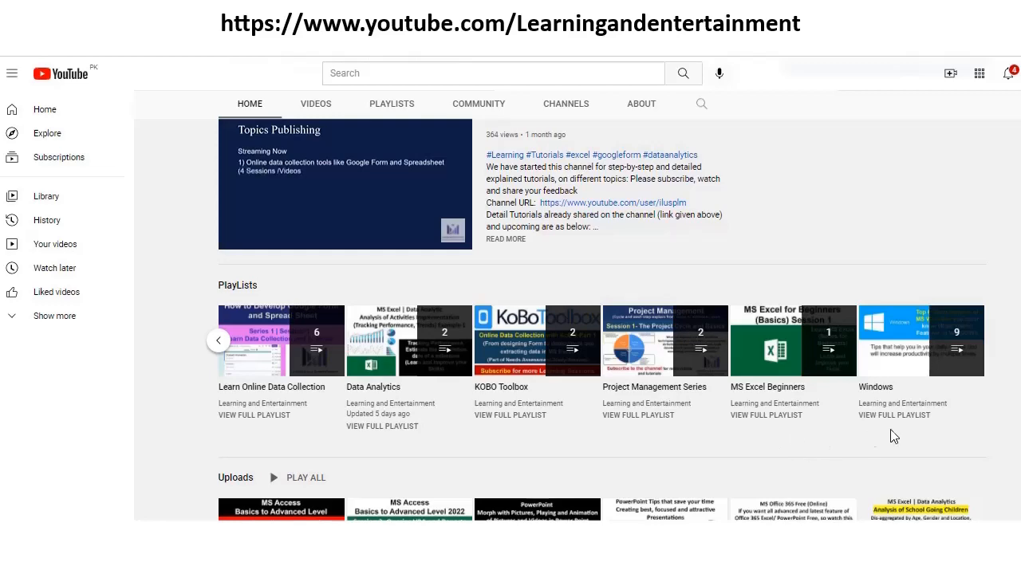
scroll(376, 447, down, 2)
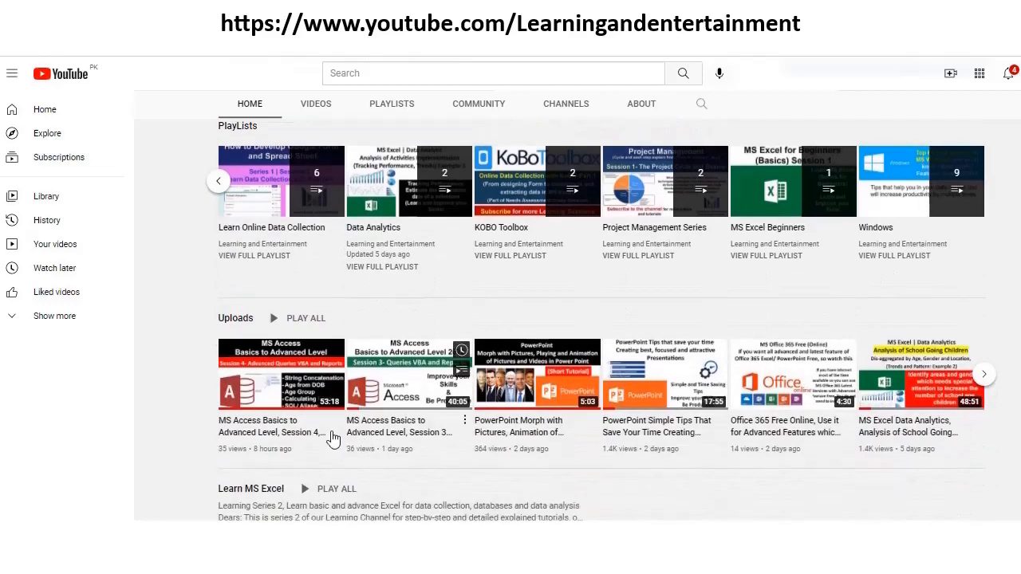
scroll(479, 399, down, 4)
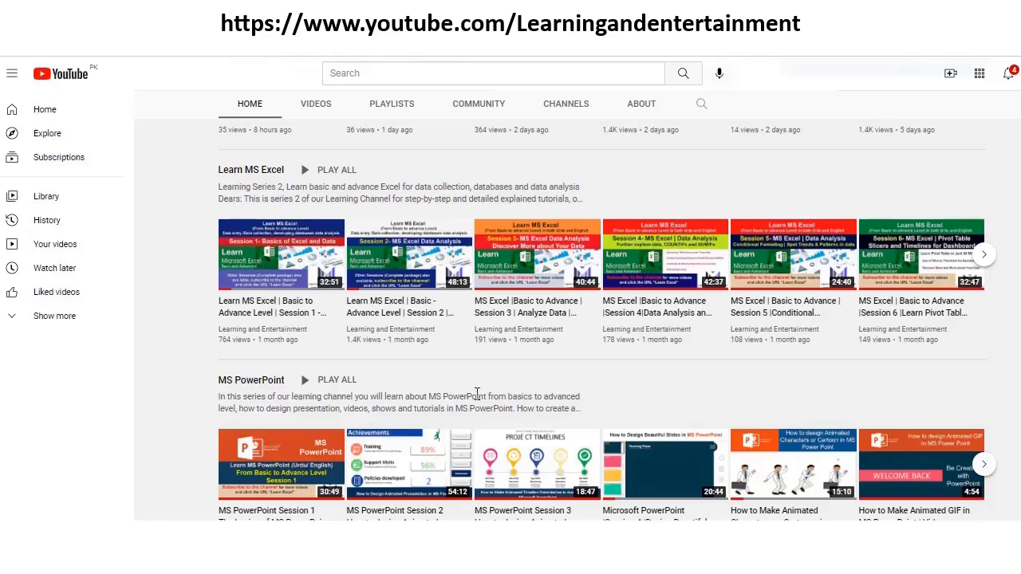
scroll(478, 394, down, 1)
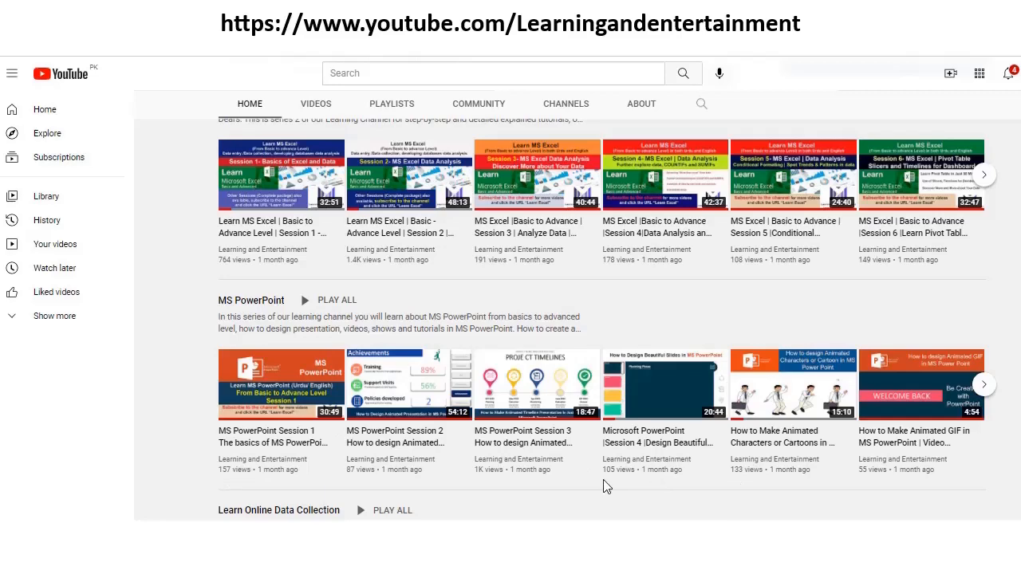
scroll(290, 399, up, 6)
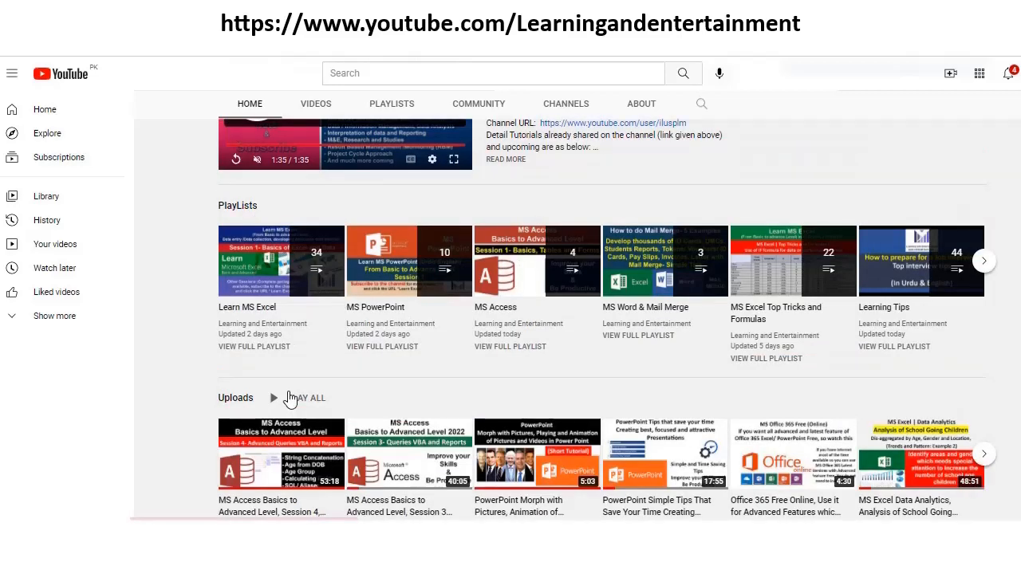